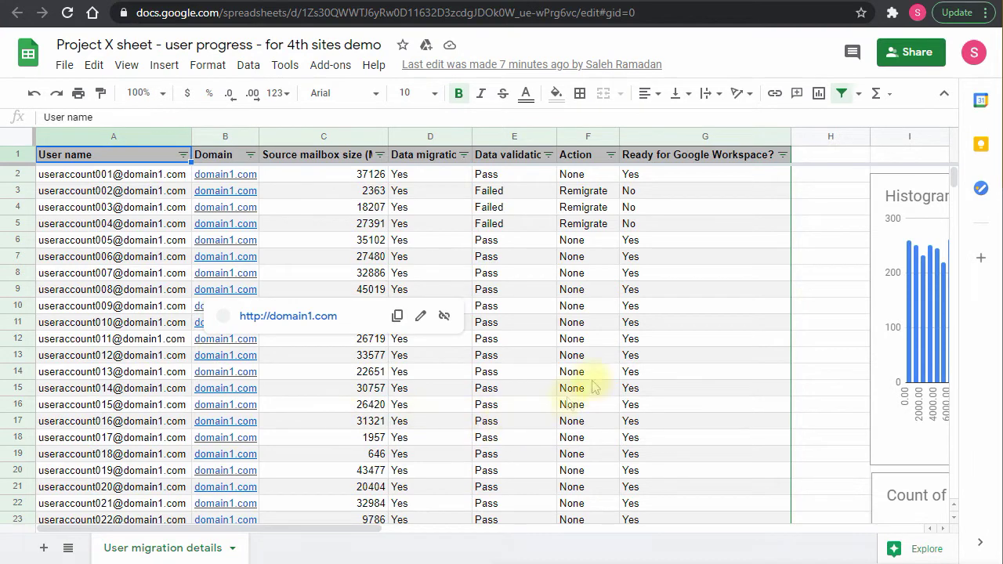
Widen the source mailbox size, data migration, data validation and Action columns so that their full headers can be read
{"action": "left_click", "coordinate": [678, 313]}
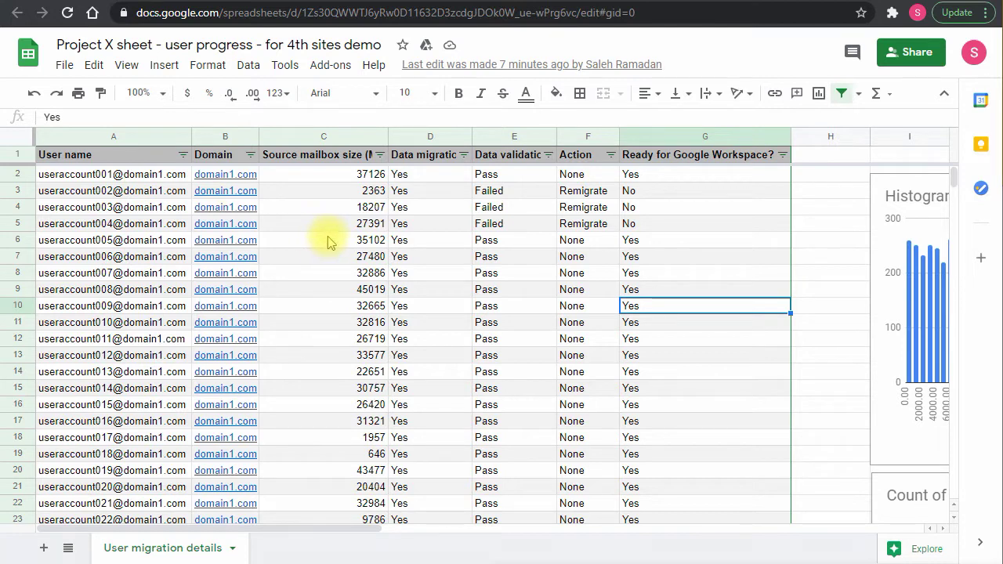
{"action": "left_click_drag", "start_coordinate": [389, 136], "coordinate": [413, 228]}
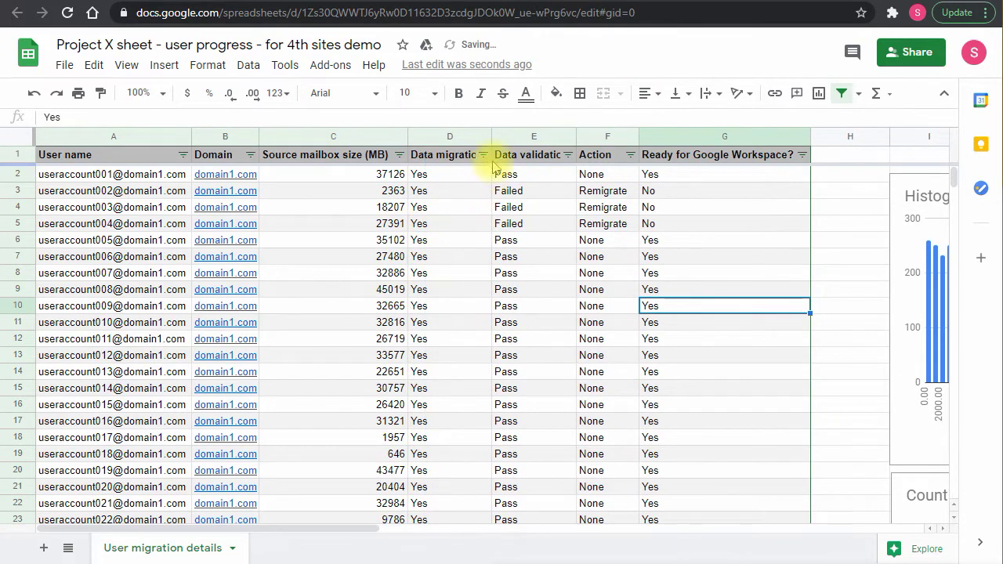
{"action": "left_click_drag", "start_coordinate": [491, 137], "coordinate": [521, 204]}
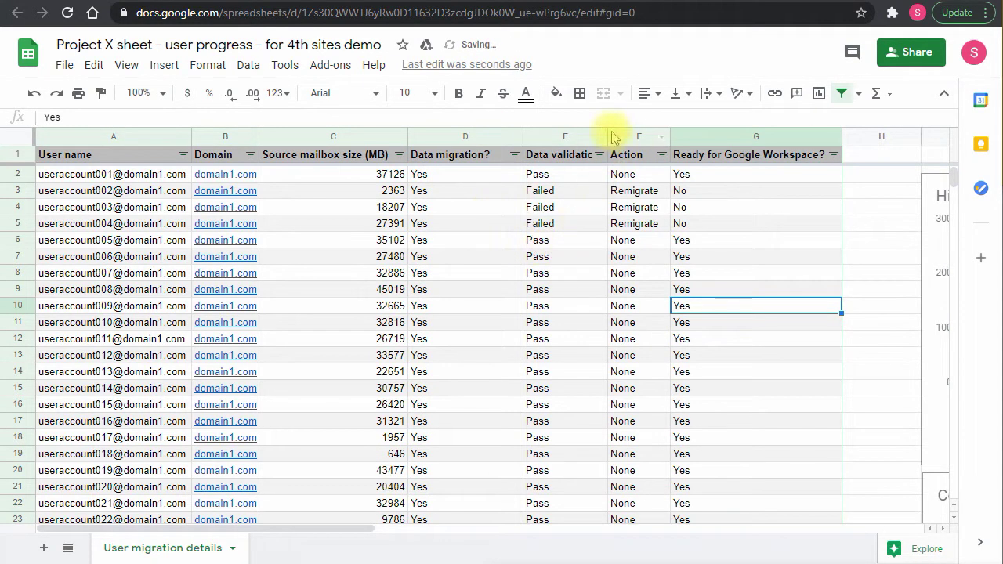
{"action": "left_click_drag", "start_coordinate": [607, 135], "coordinate": [627, 197]}
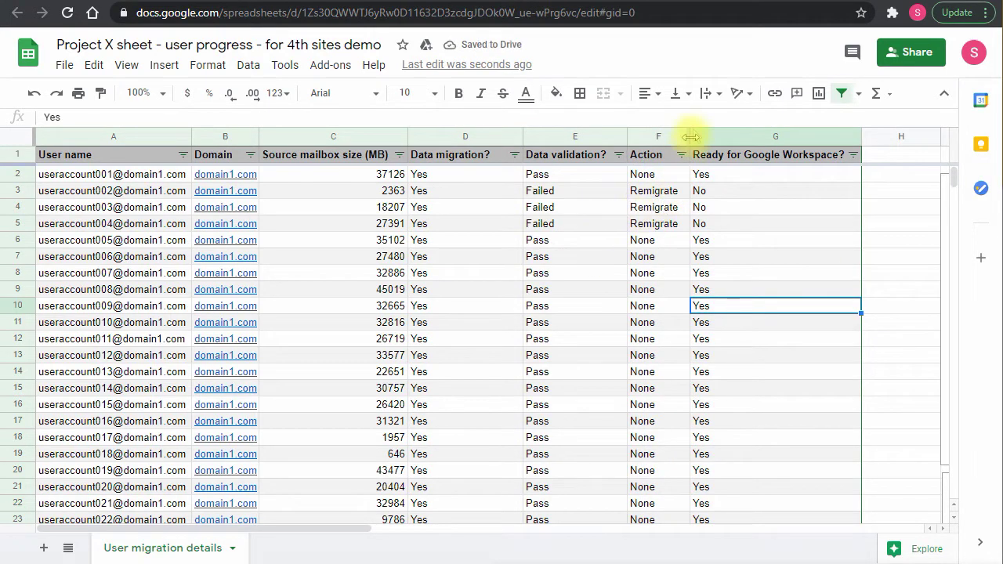
{"action": "left_click_drag", "start_coordinate": [687, 136], "coordinate": [697, 135]}
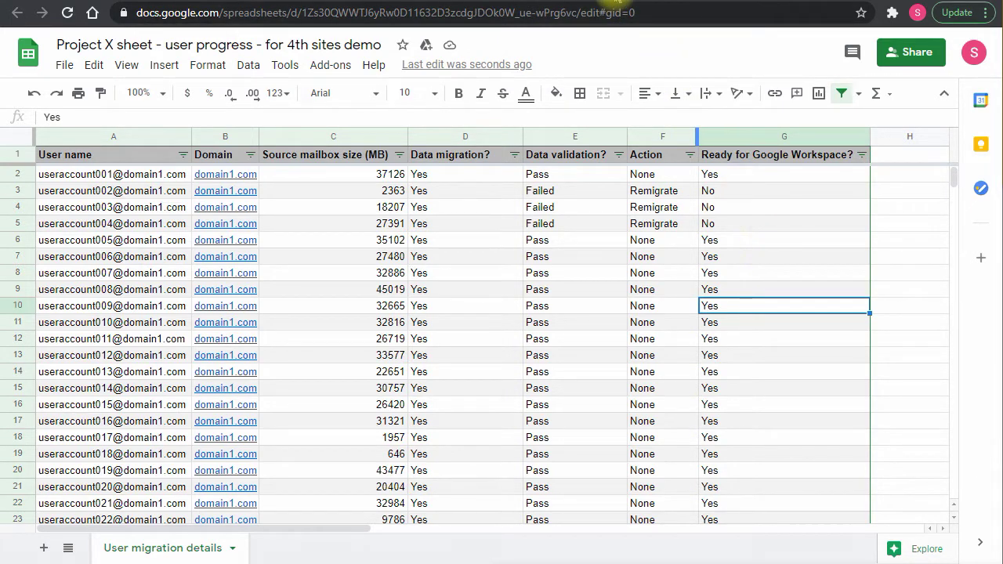
Switch to the risks and issues sheet and look through its columns and numbered rows
{"action": "left_click", "coordinate": [617, 2]}
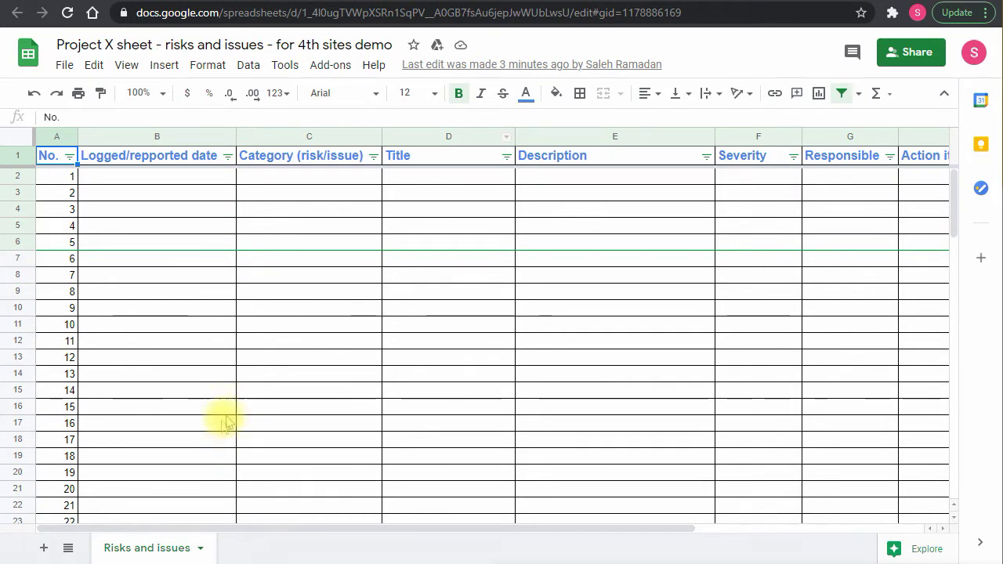
{"action": "left_click_drag", "start_coordinate": [283, 532], "coordinate": [253, 527]}
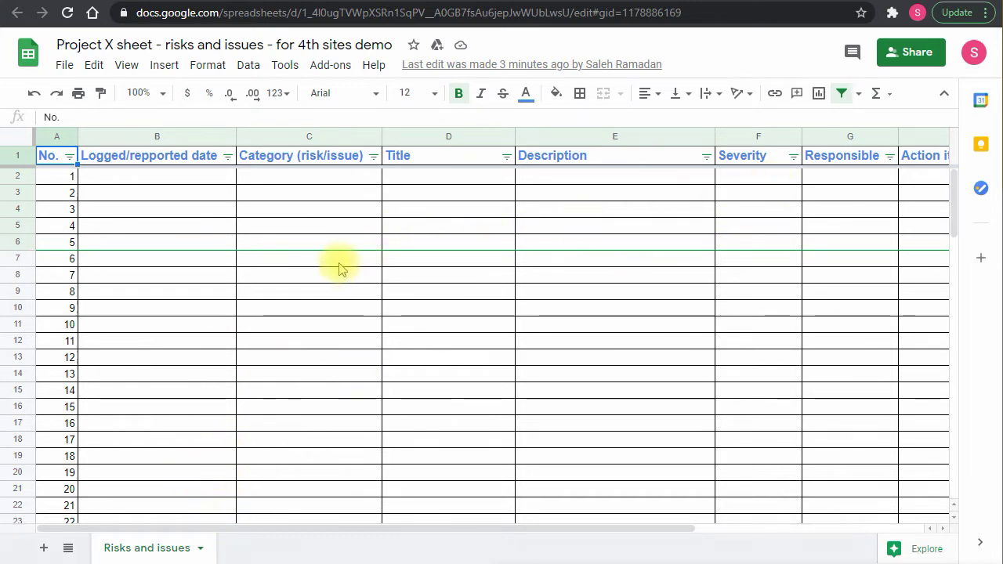
{"action": "scroll", "coordinate": [326, 266], "scroll_direction": "down", "scroll_amount": 13}
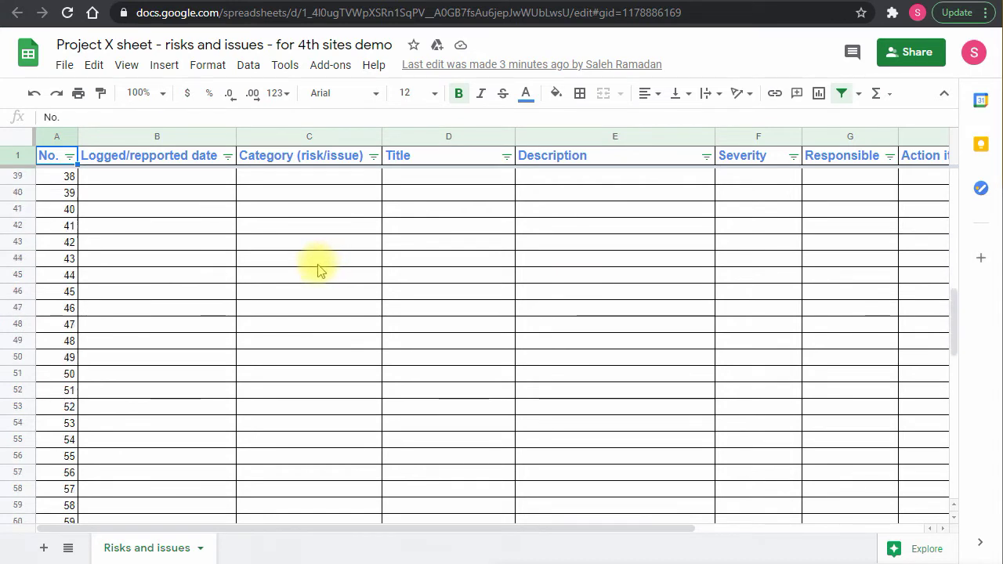
{"action": "scroll", "coordinate": [317, 271], "scroll_direction": "down", "scroll_amount": 5}
{"action": "scroll", "coordinate": [317, 270], "scroll_direction": "up", "scroll_amount": 17}
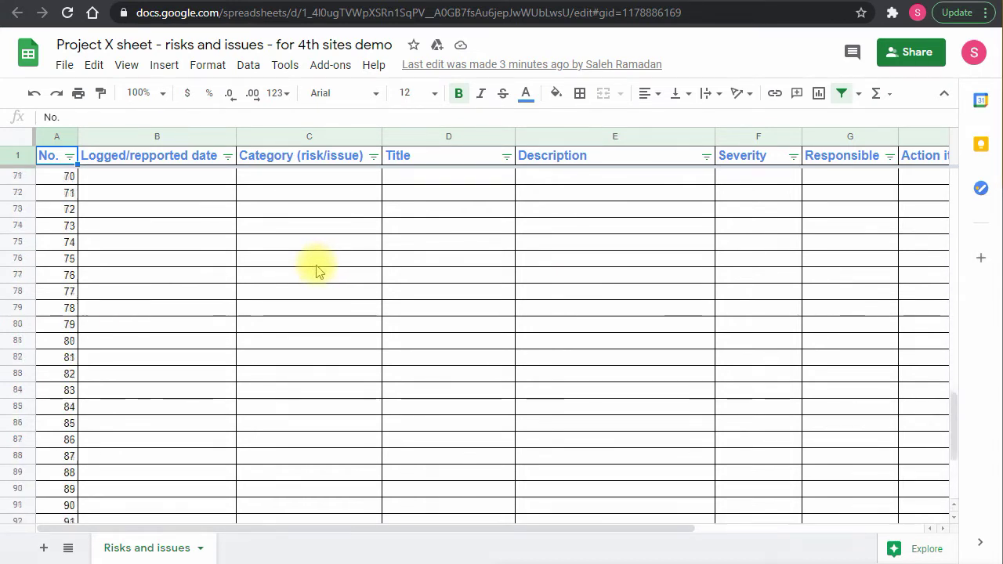
{"action": "scroll", "coordinate": [317, 272], "scroll_direction": "up", "scroll_amount": 8}
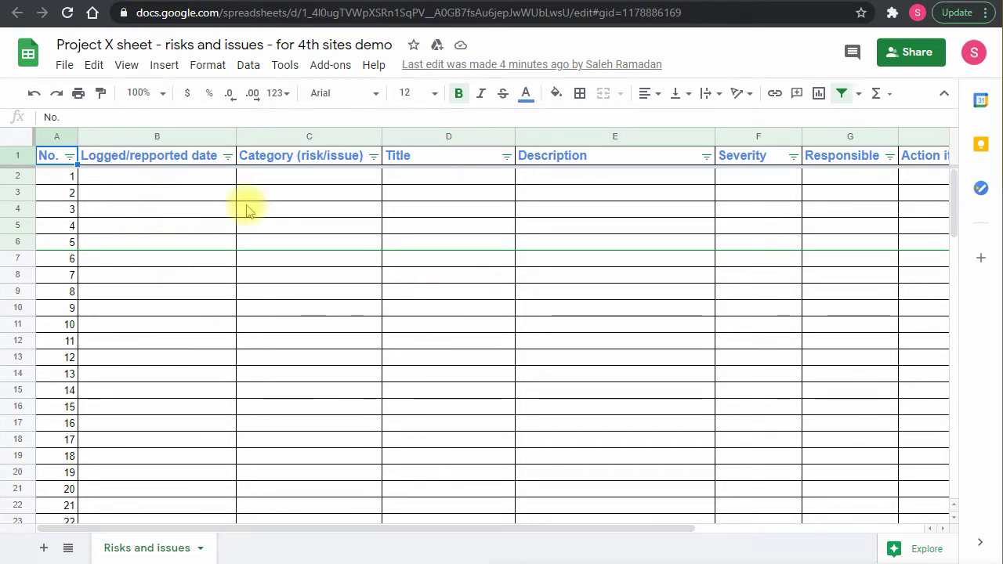
Remove the filter from the header row of the risks and issues sheet
{"action": "left_click", "coordinate": [176, 159]}
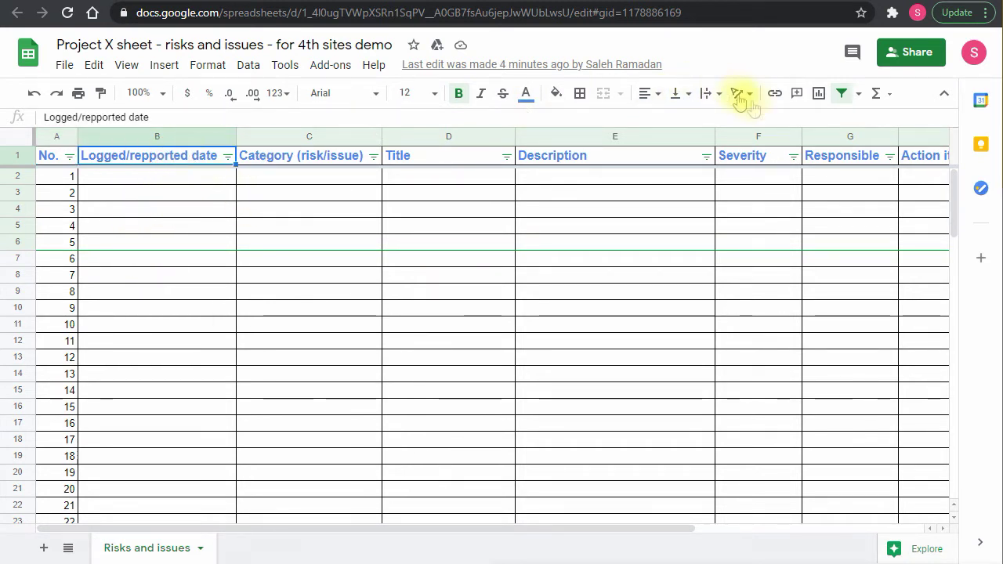
{"action": "left_click", "coordinate": [842, 93]}
{"action": "left_click", "coordinate": [284, 297]}
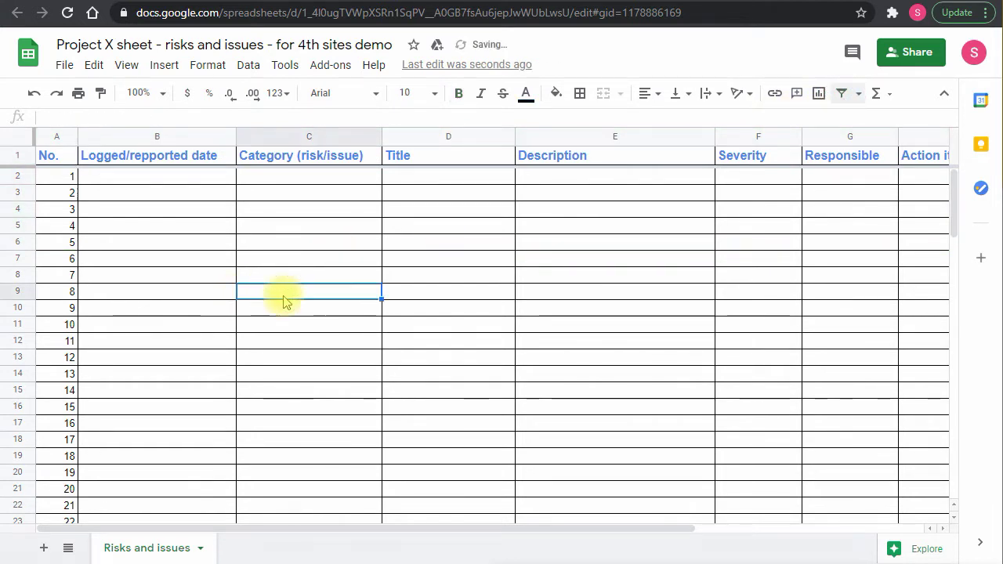
View the main sheet's task list and, in the user progress sheet, review the domains offered by the Domain column's filter
{"action": "left_click", "coordinate": [325, 3]}
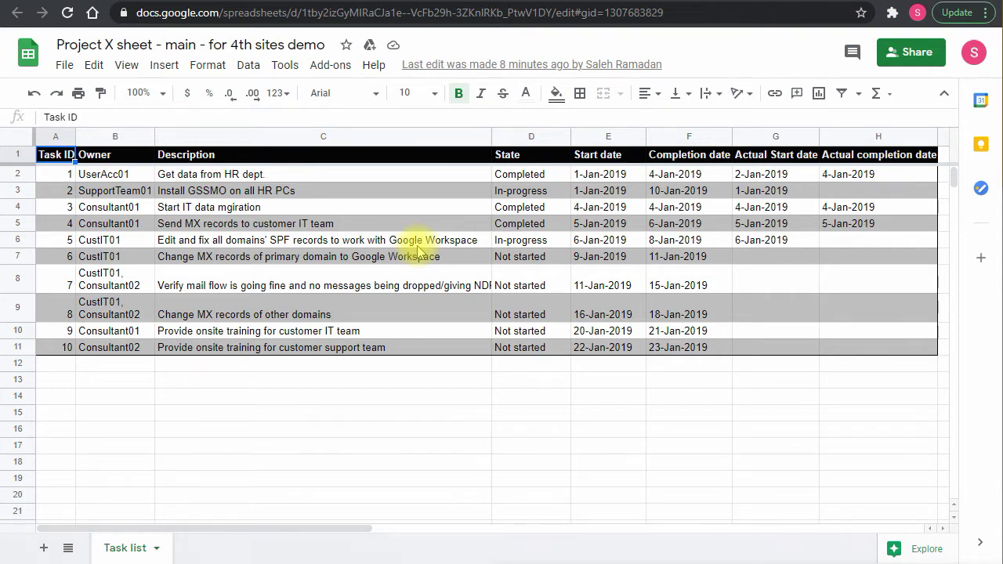
{"action": "key", "text": "ctrl+Tab"}
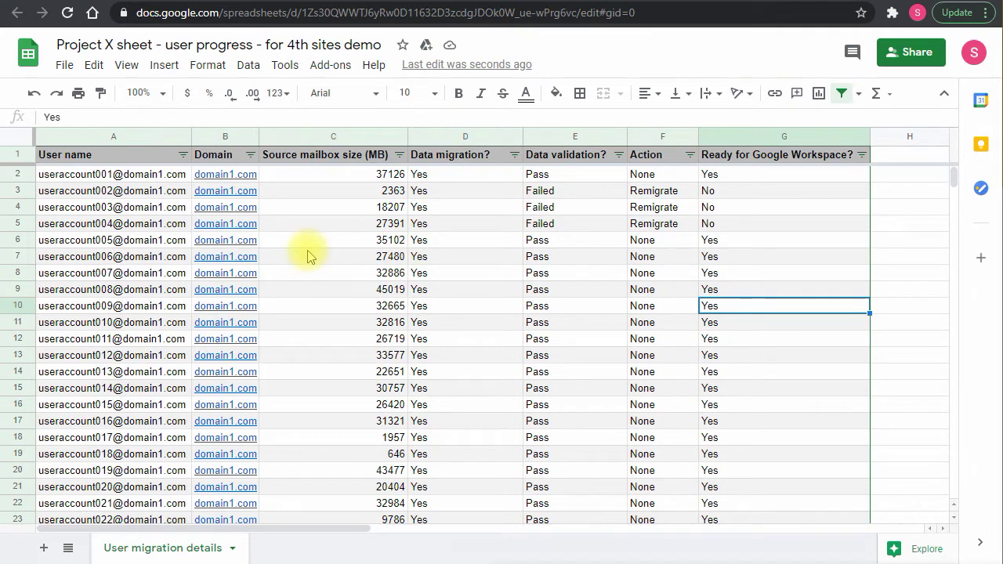
{"action": "left_click", "coordinate": [250, 154]}
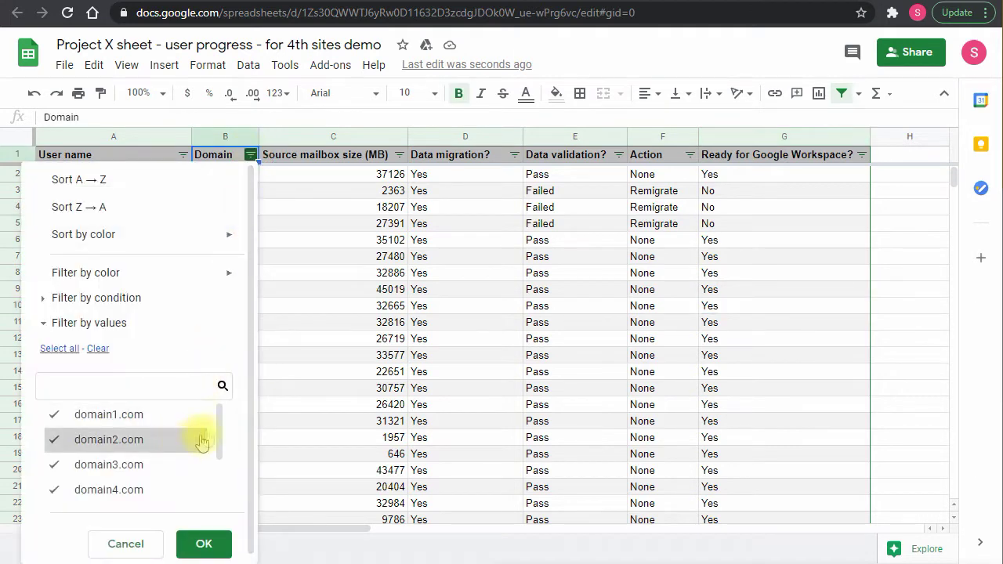
{"action": "left_click_drag", "start_coordinate": [219, 446], "coordinate": [227, 418]}
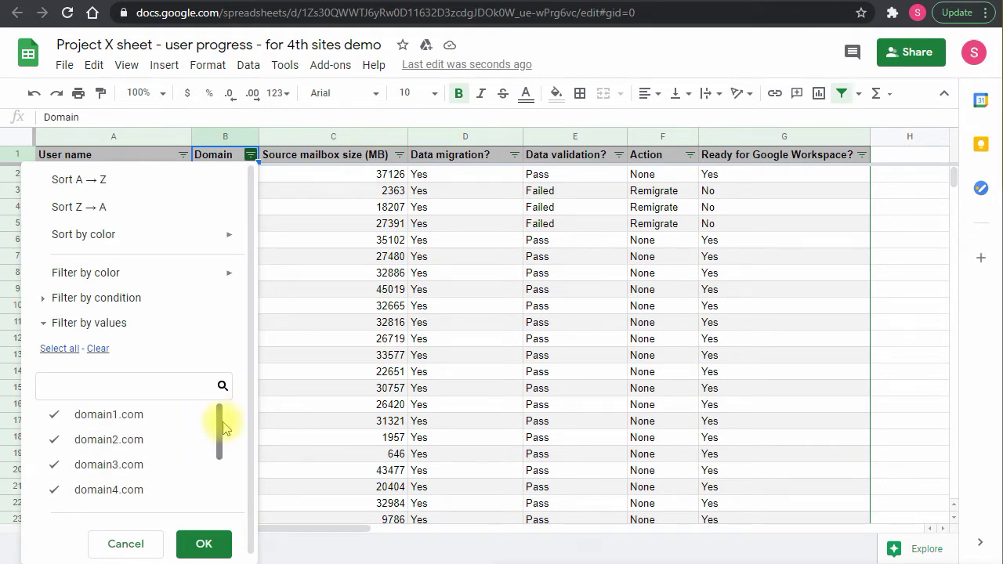
{"action": "scroll", "coordinate": [167, 436], "scroll_direction": "down", "scroll_amount": 2}
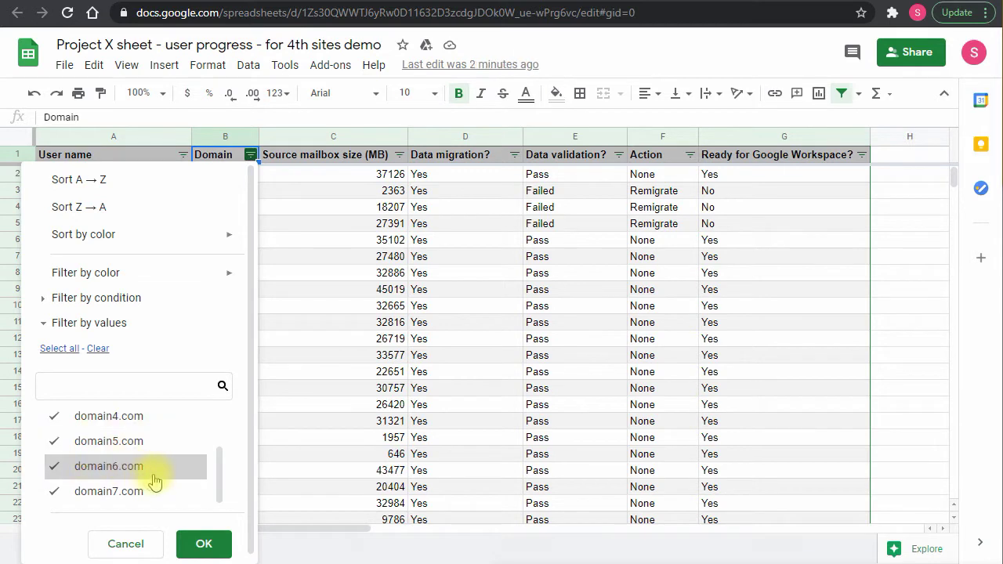
{"action": "left_click", "coordinate": [125, 546]}
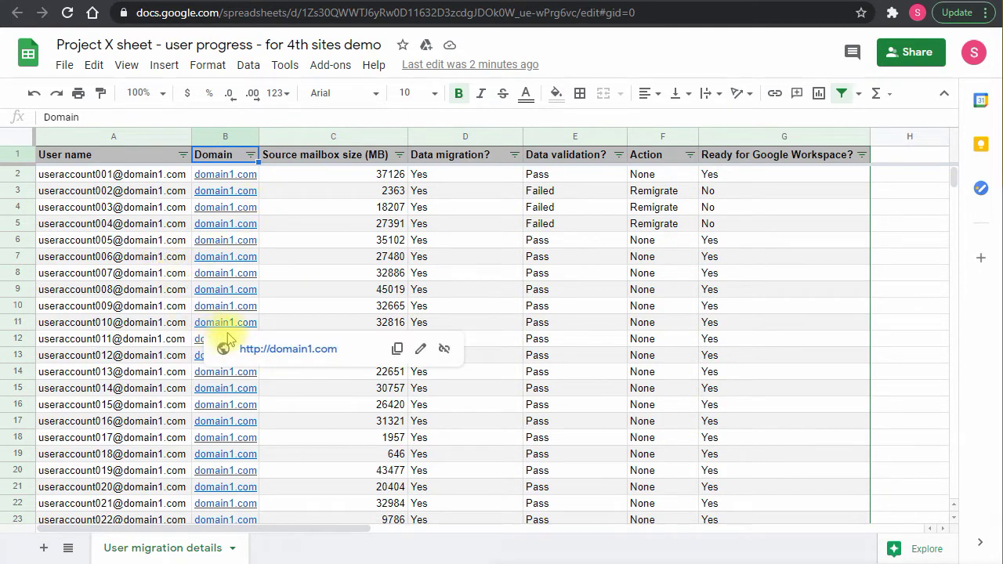
Examine the user names, source mailbox sizes, and data migration and validation statuses of the first accounts
{"action": "left_click", "coordinate": [126, 422]}
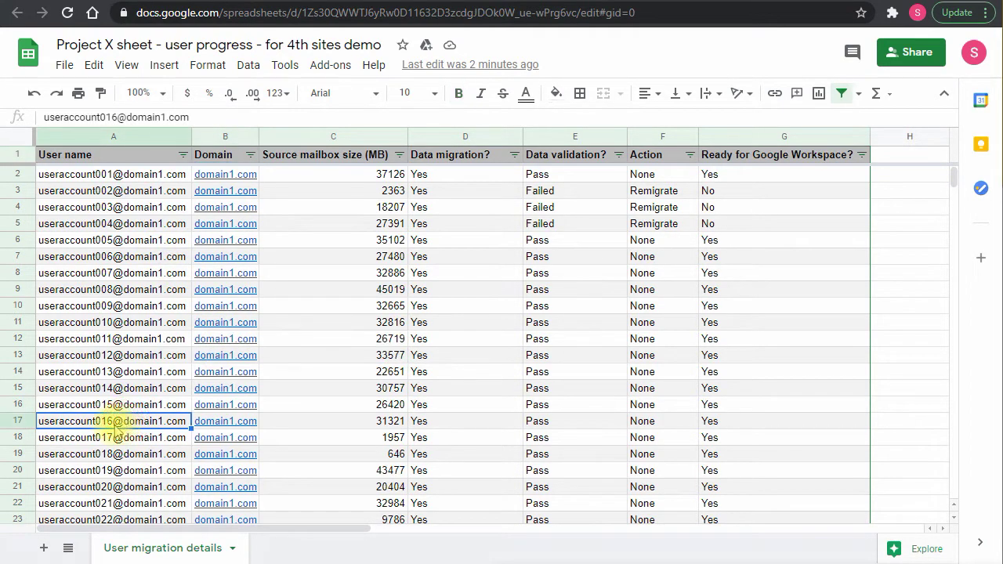
{"action": "left_click", "coordinate": [325, 296]}
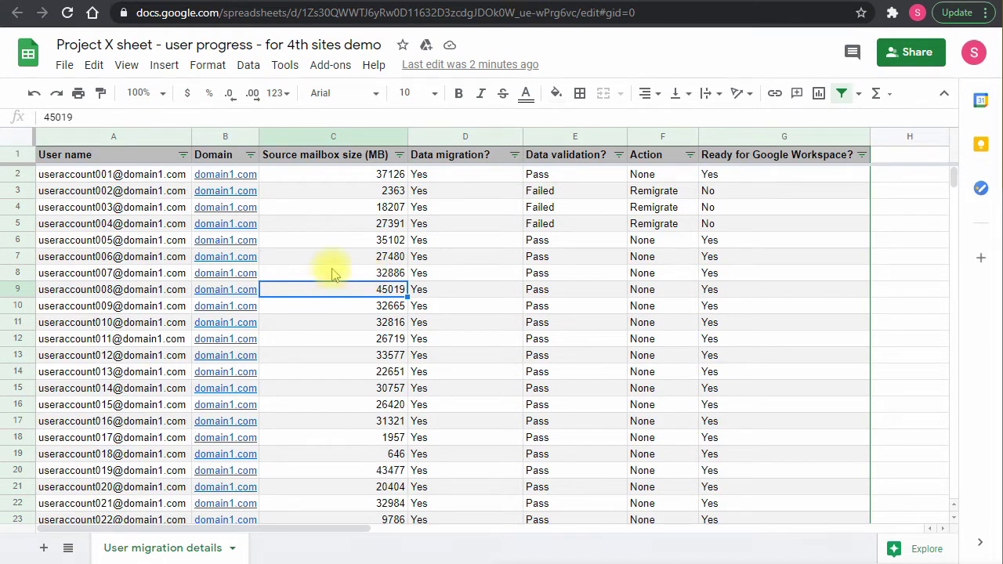
{"action": "left_click_drag", "start_coordinate": [360, 174], "coordinate": [355, 430]}
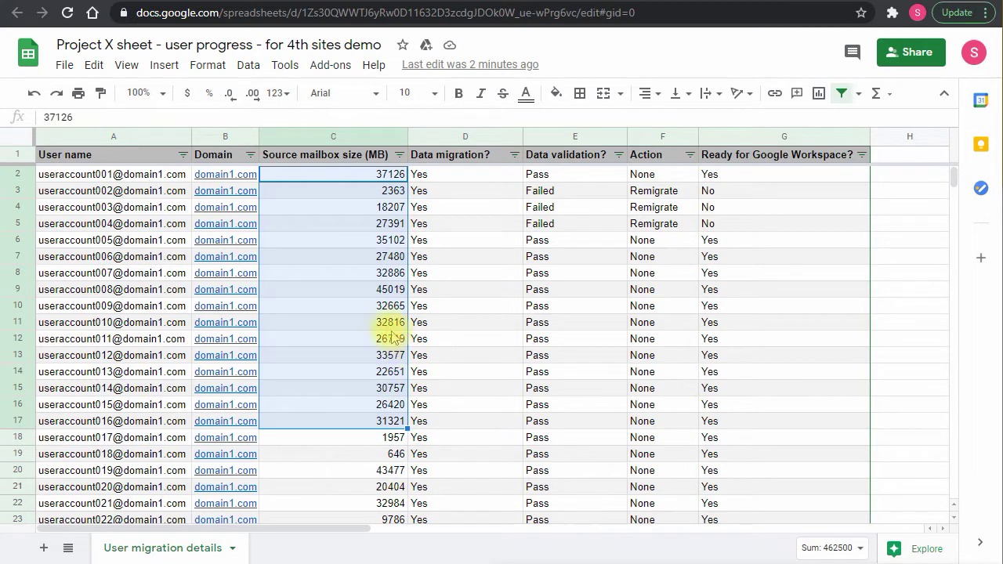
{"action": "left_click", "coordinate": [337, 256]}
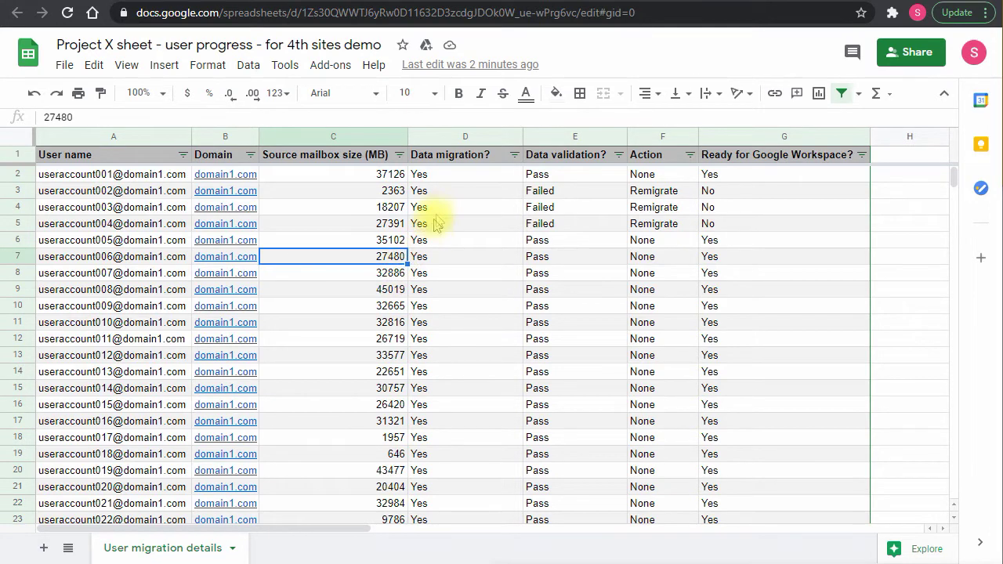
{"action": "left_click_drag", "start_coordinate": [437, 177], "coordinate": [618, 284]}
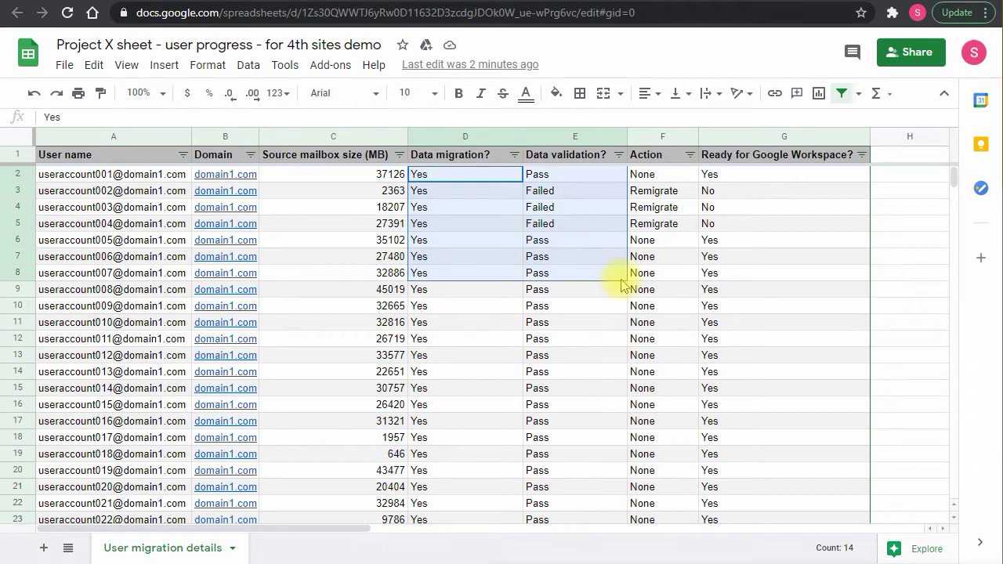
{"action": "left_click", "coordinate": [449, 359]}
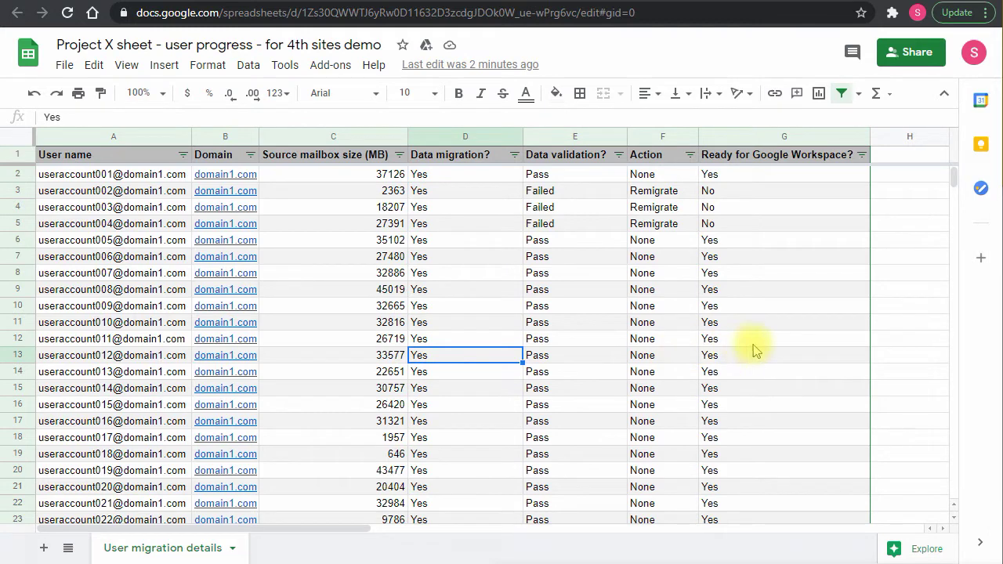
Filter the Data migration? column to show only the Not started accounts
{"action": "scroll", "coordinate": [583, 359], "scroll_direction": "down", "scroll_amount": 6}
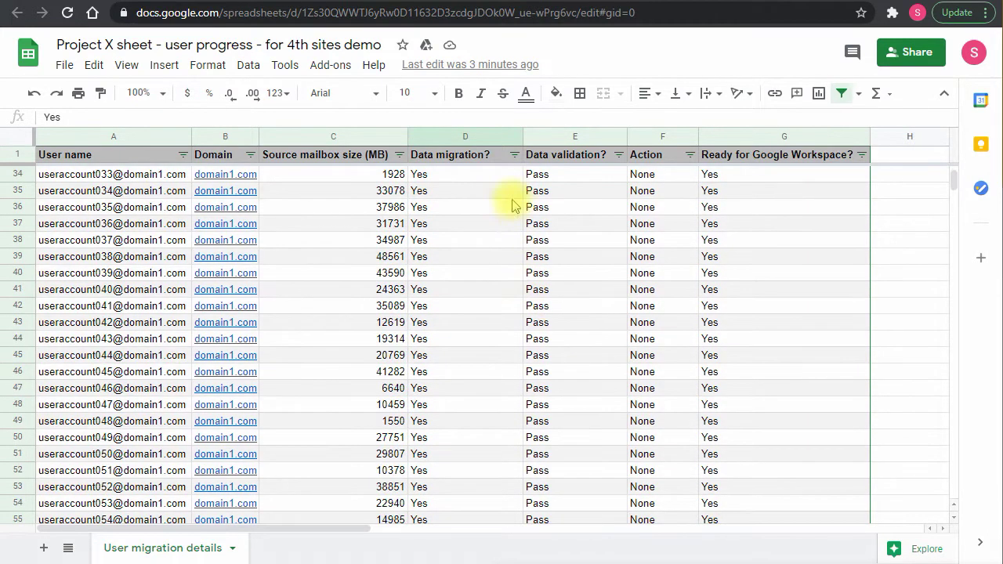
{"action": "left_click", "coordinate": [515, 154]}
{"action": "left_click", "coordinate": [376, 439]}
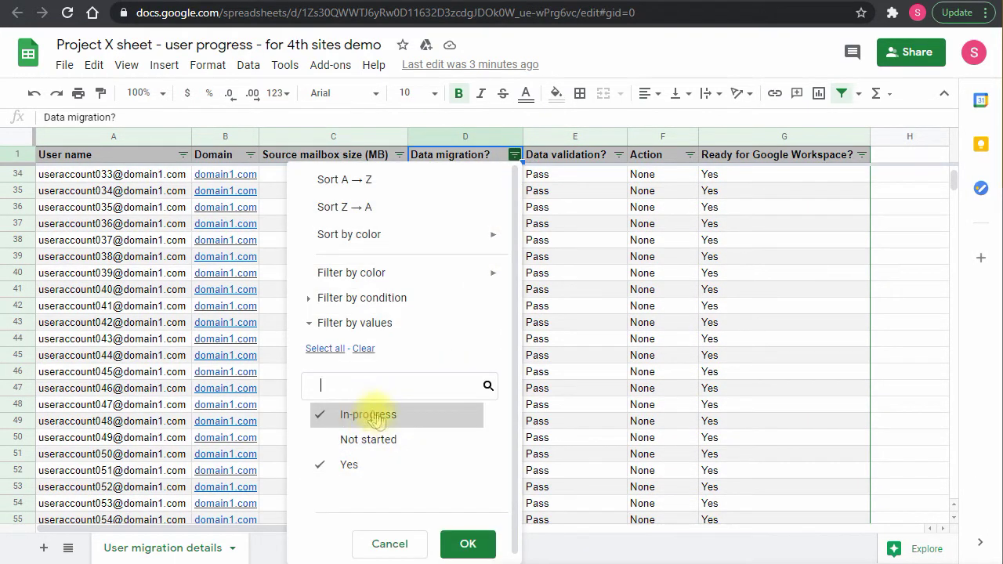
{"action": "left_click", "coordinate": [374, 466]}
{"action": "left_click", "coordinate": [388, 413]}
{"action": "left_click", "coordinate": [395, 439]}
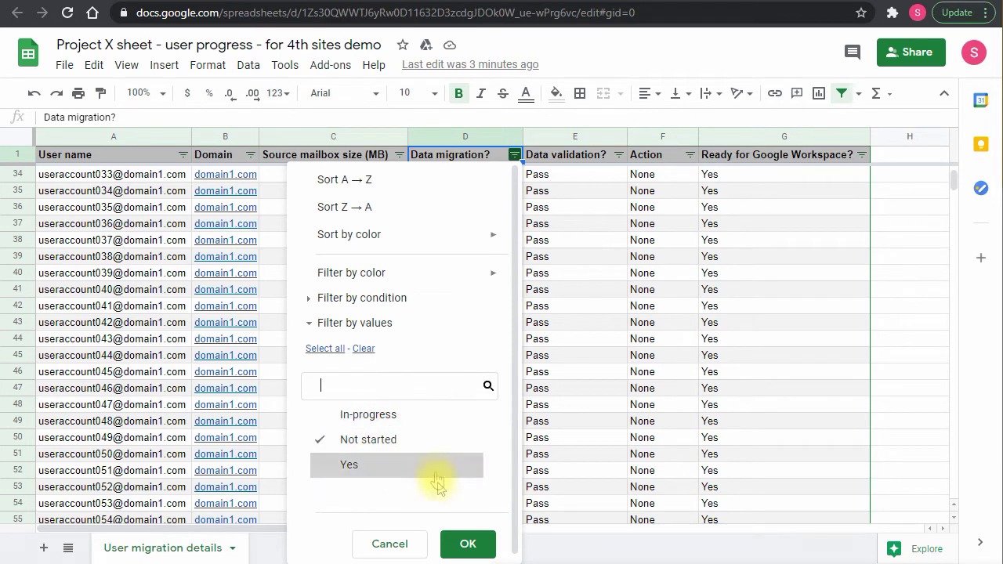
{"action": "left_click", "coordinate": [470, 544]}
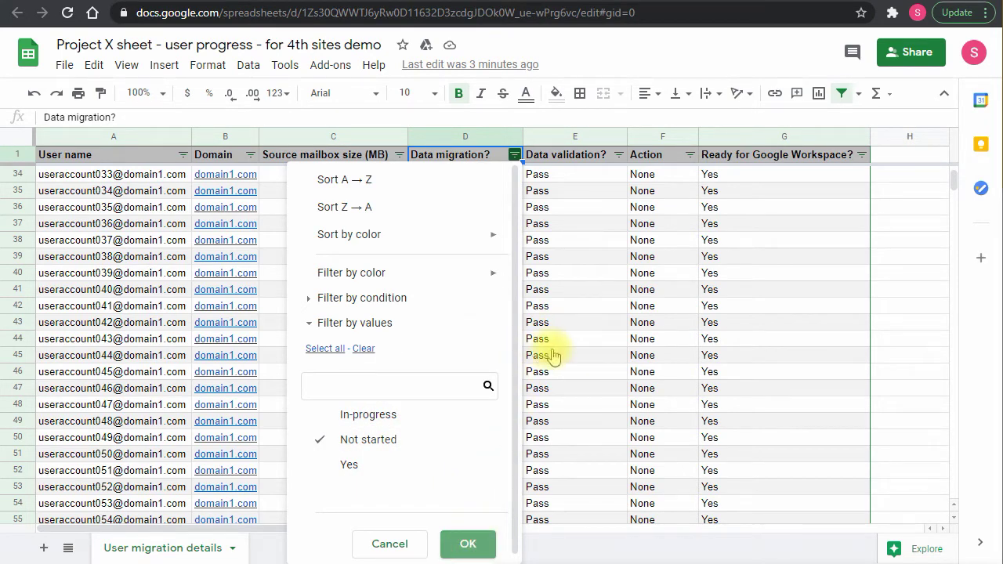
{"action": "left_click", "coordinate": [458, 308]}
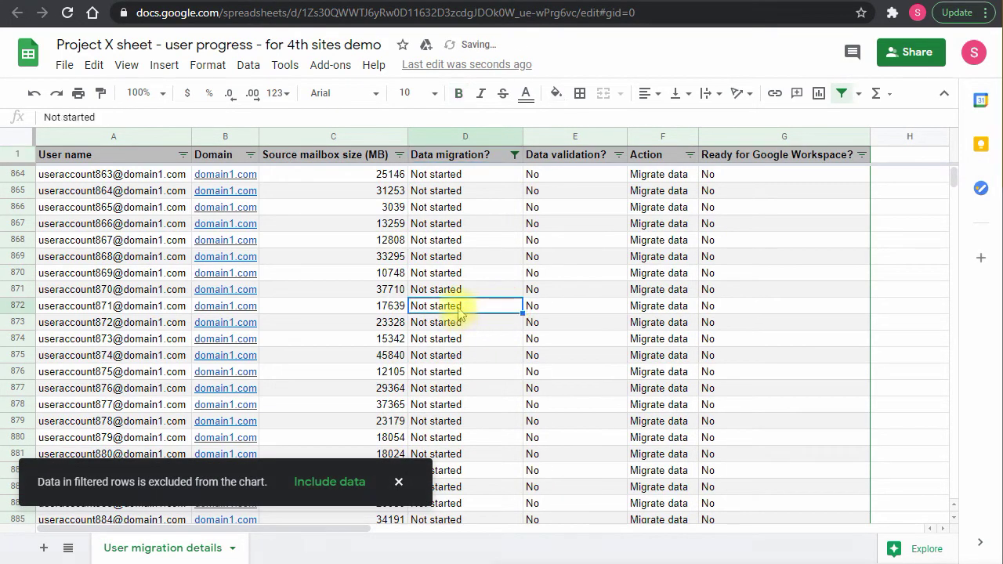
{"action": "left_click", "coordinate": [551, 313]}
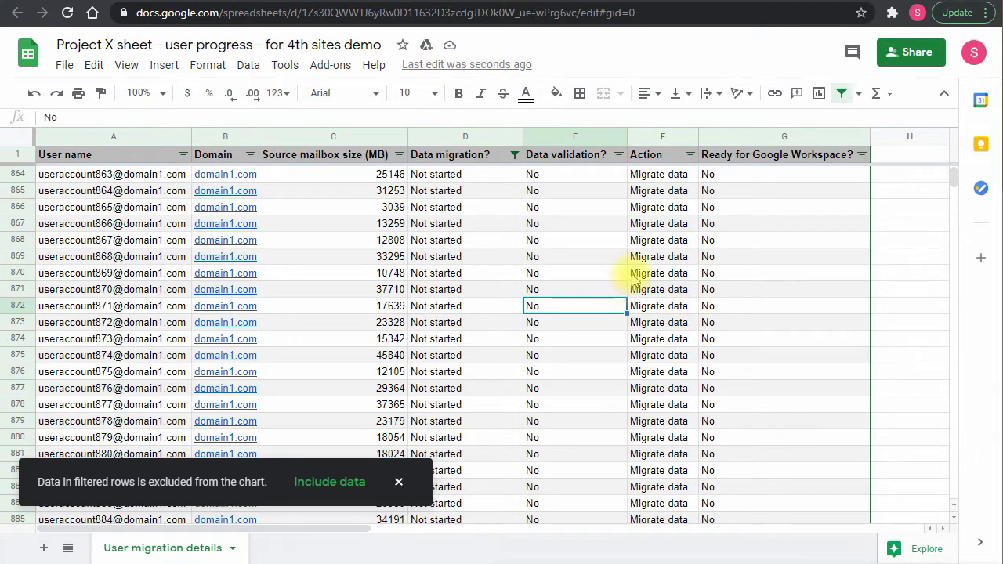
Include In-progress and Yes again in the Data migration? column's filter
{"action": "left_click", "coordinate": [514, 155]}
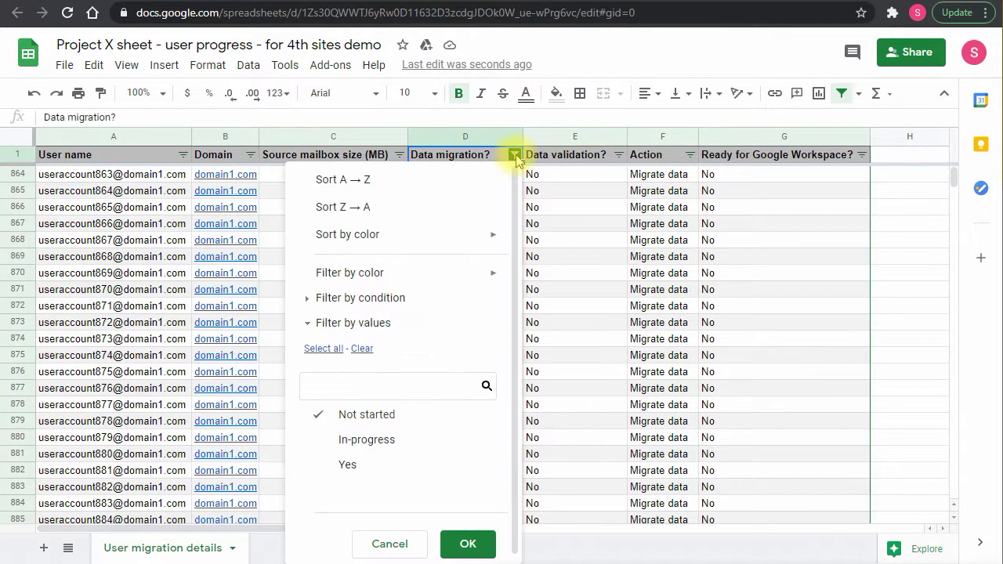
{"action": "left_click", "coordinate": [406, 439]}
{"action": "left_click", "coordinate": [407, 467]}
{"action": "left_click", "coordinate": [467, 543]}
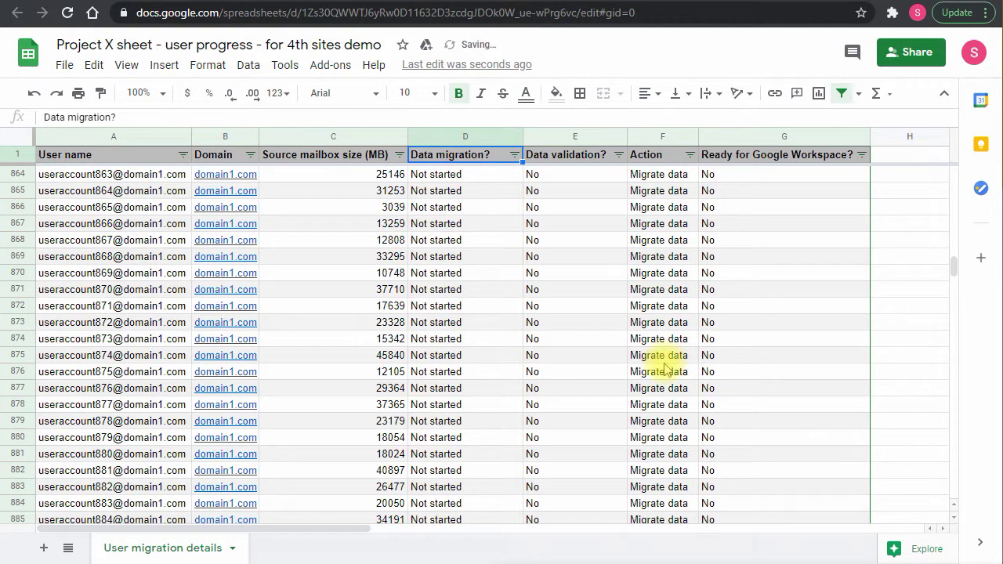
Review the status values offered by the Data migration? column's filter and close it without changes
{"action": "left_click", "coordinate": [447, 357]}
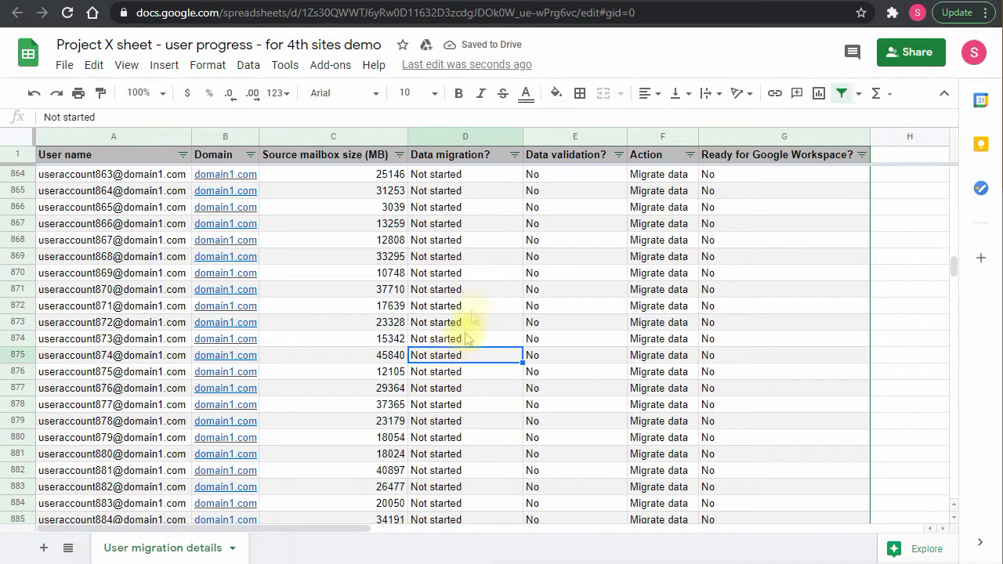
{"action": "left_click", "coordinate": [514, 154]}
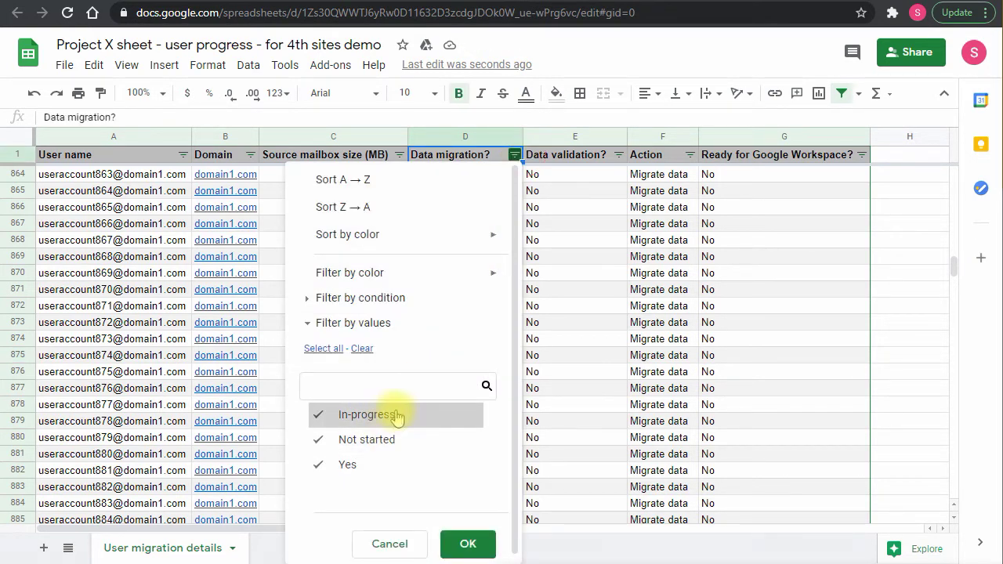
{"action": "left_click", "coordinate": [596, 437]}
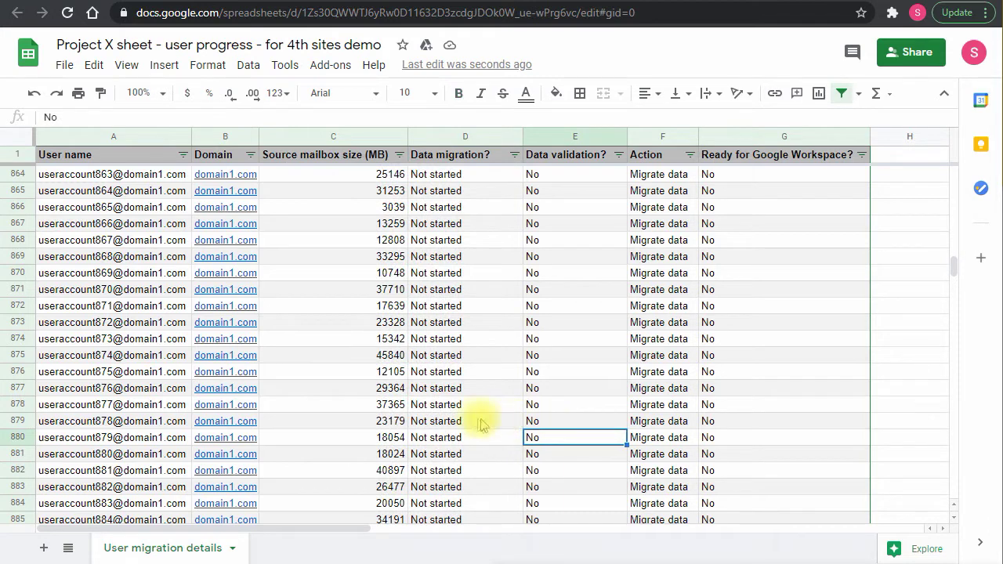
Review the filter values of the Data validation?, Action and Ready for Google Workspace? columns without changing them
{"action": "left_click", "coordinate": [540, 408]}
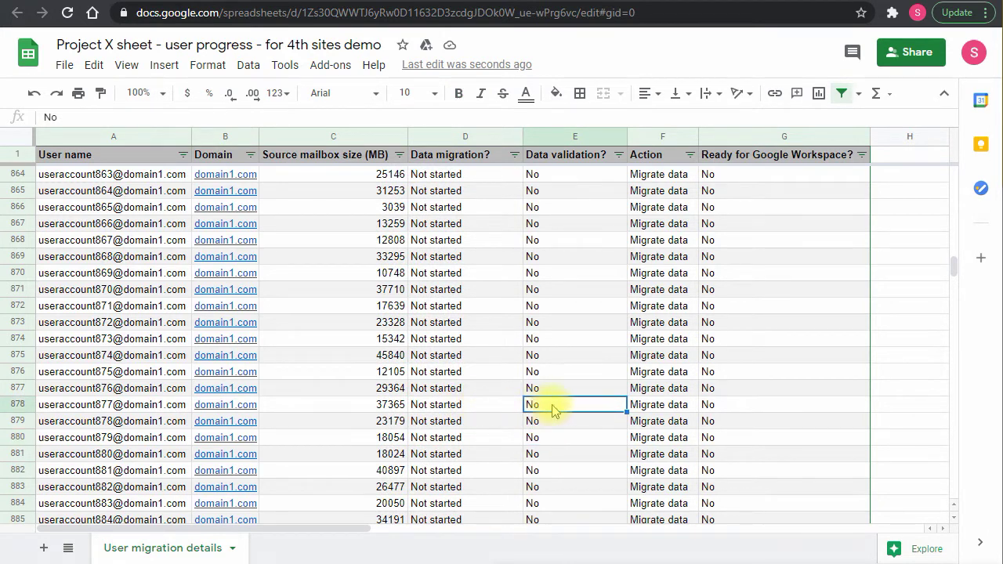
{"action": "left_click", "coordinate": [618, 154]}
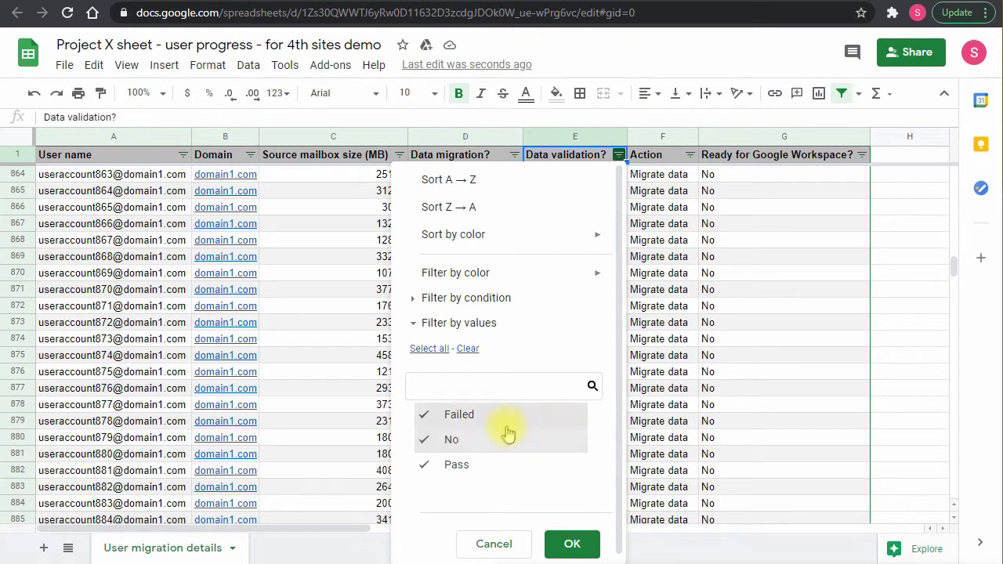
{"action": "left_click", "coordinate": [705, 404]}
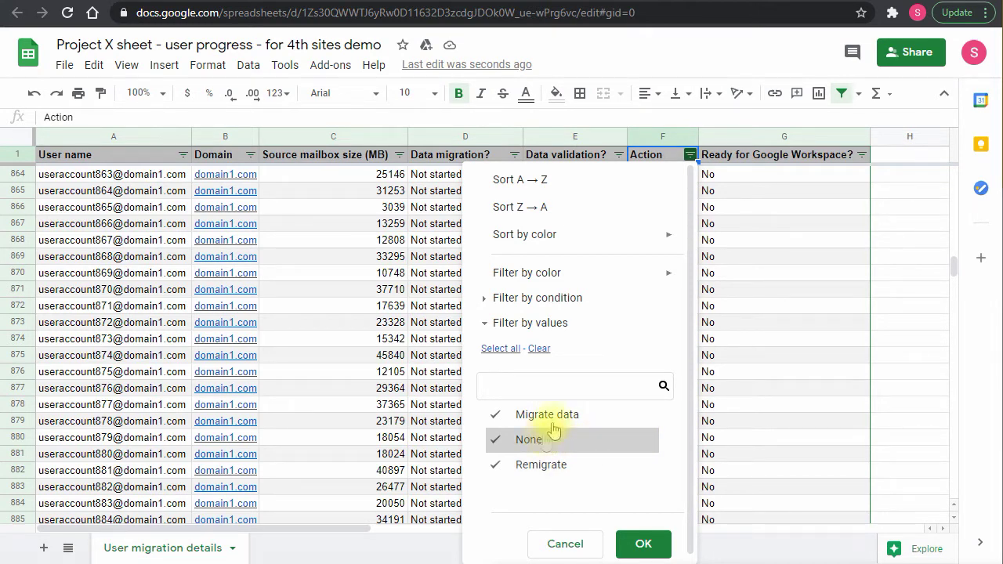
{"action": "left_click", "coordinate": [766, 327]}
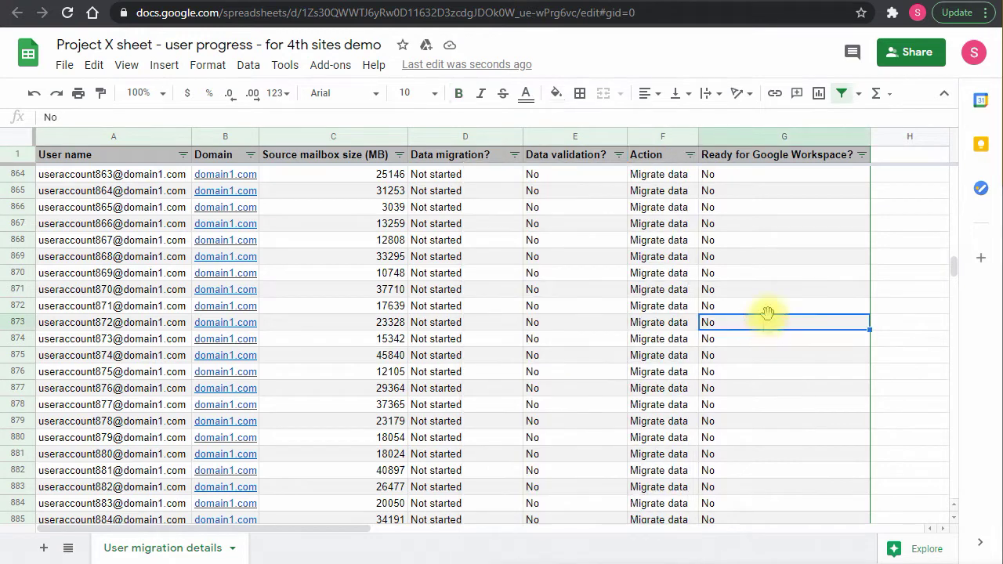
{"action": "left_click", "coordinate": [861, 155]}
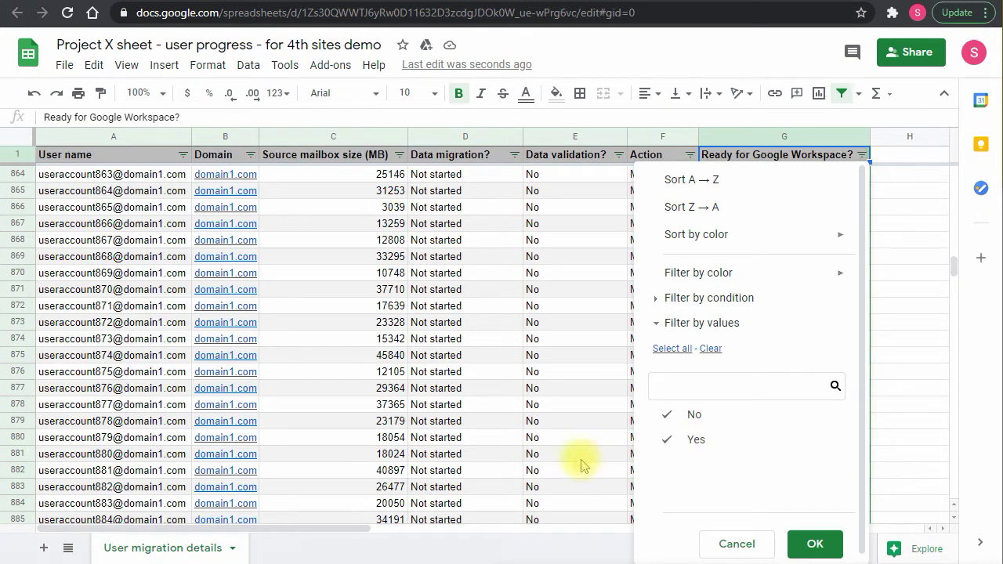
{"action": "left_click", "coordinate": [568, 440]}
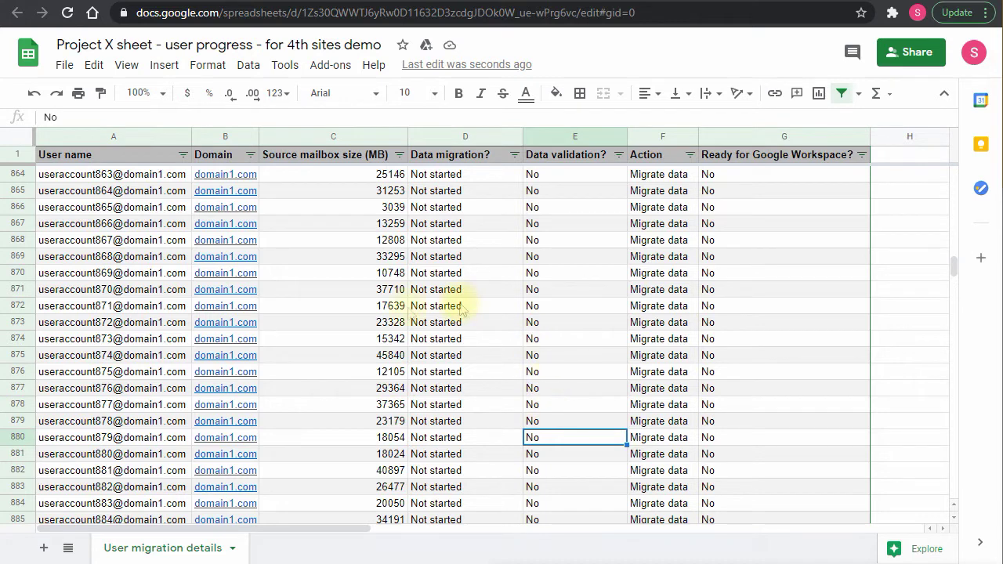
Switch to Google Sites, create a blank site, and name both the site header and the document "Project X Dashboard"
{"action": "mouse_move", "coordinate": [247, 460]}
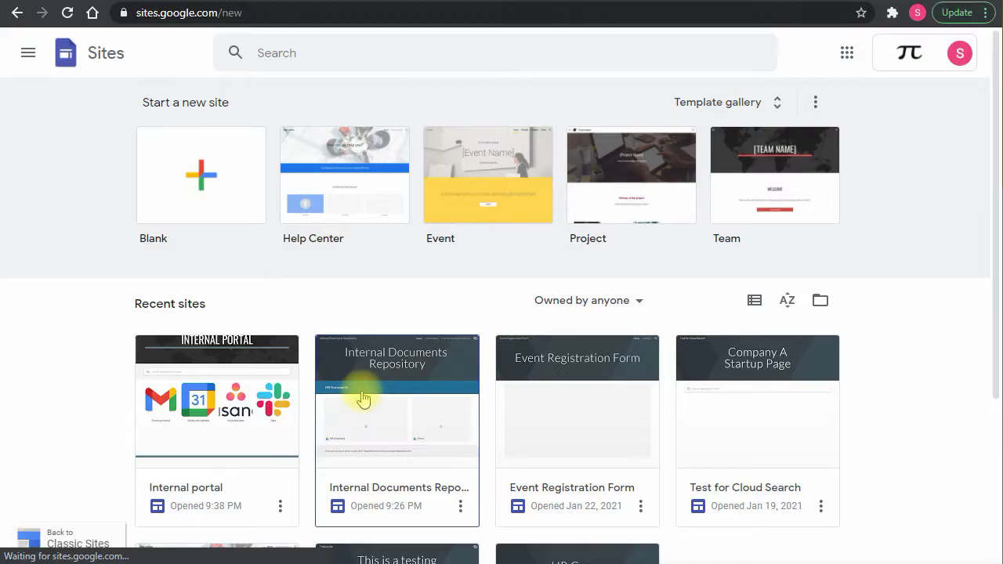
{"action": "left_click", "coordinate": [183, 173]}
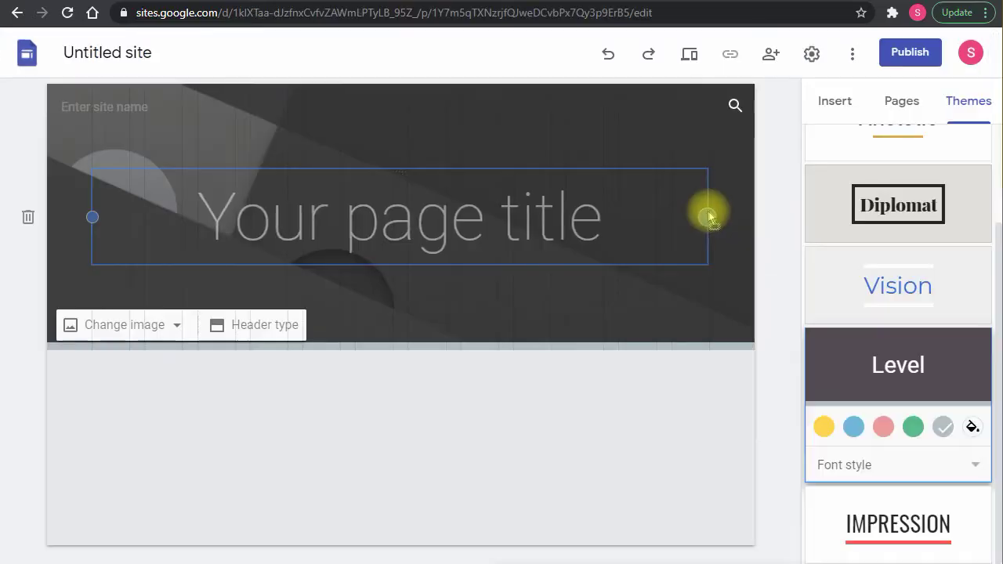
{"action": "left_click", "coordinate": [452, 217]}
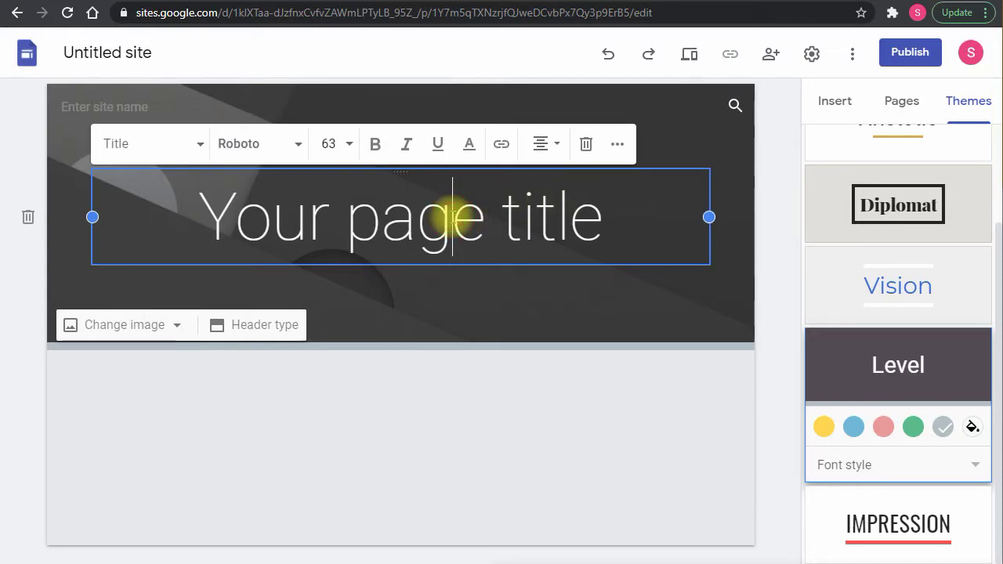
{"action": "left_click", "coordinate": [102, 100]}
{"action": "type", "text": "Project X Dashboard"}
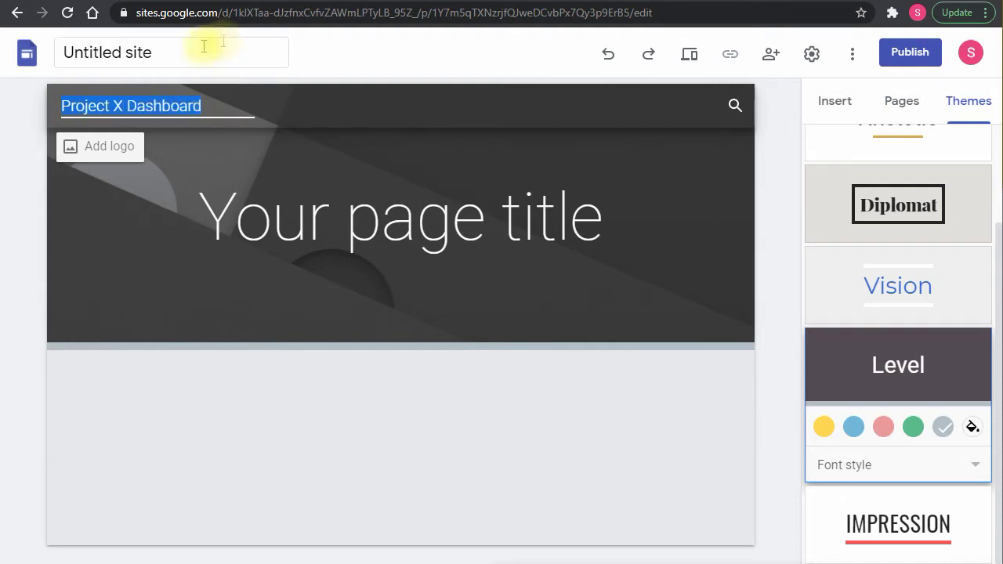
{"action": "left_click", "coordinate": [134, 49]}
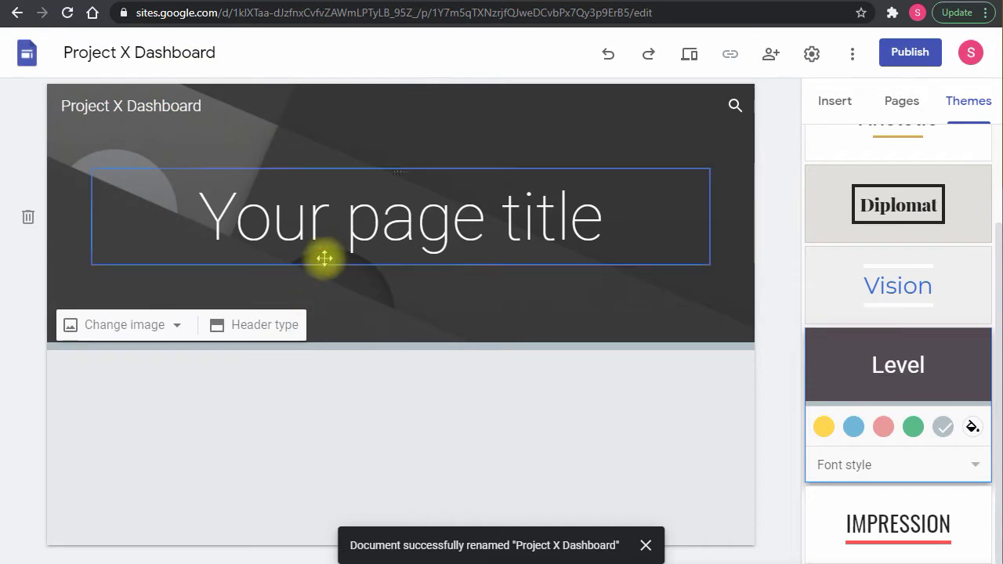
Replace the placeholder page title with "Project Info and Contacts"
{"action": "left_click", "coordinate": [334, 235]}
{"action": "left_click", "coordinate": [347, 226]}
{"action": "triple_click", "coordinate": [344, 232]}
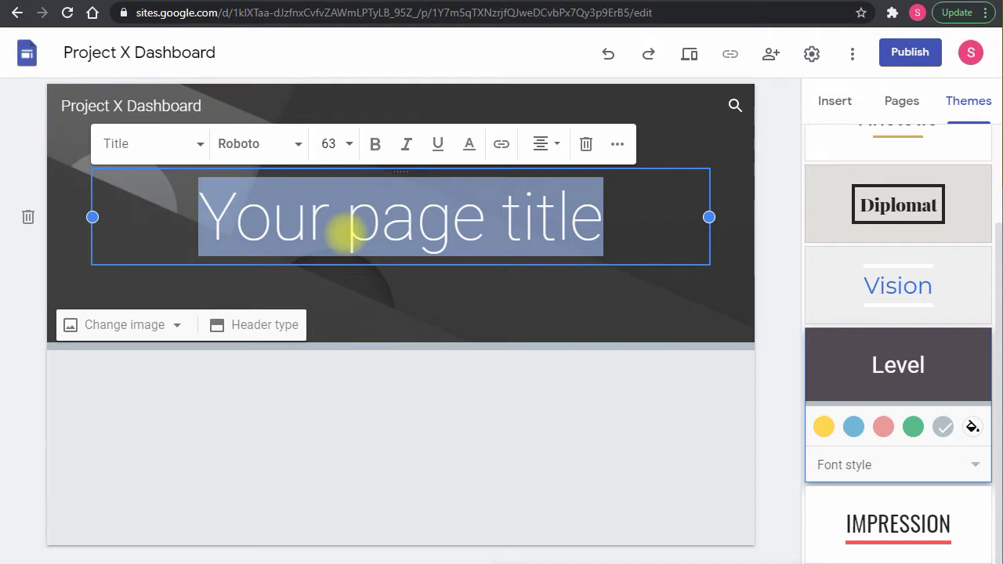
{"action": "type", "text": "Proje"}
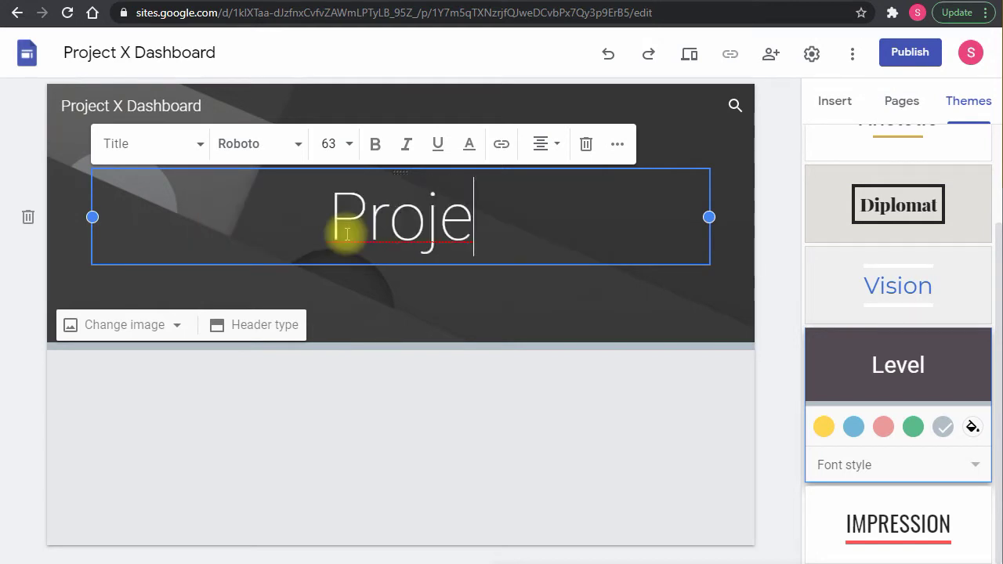
{"action": "type", "text": "ct Info and Contacts"}
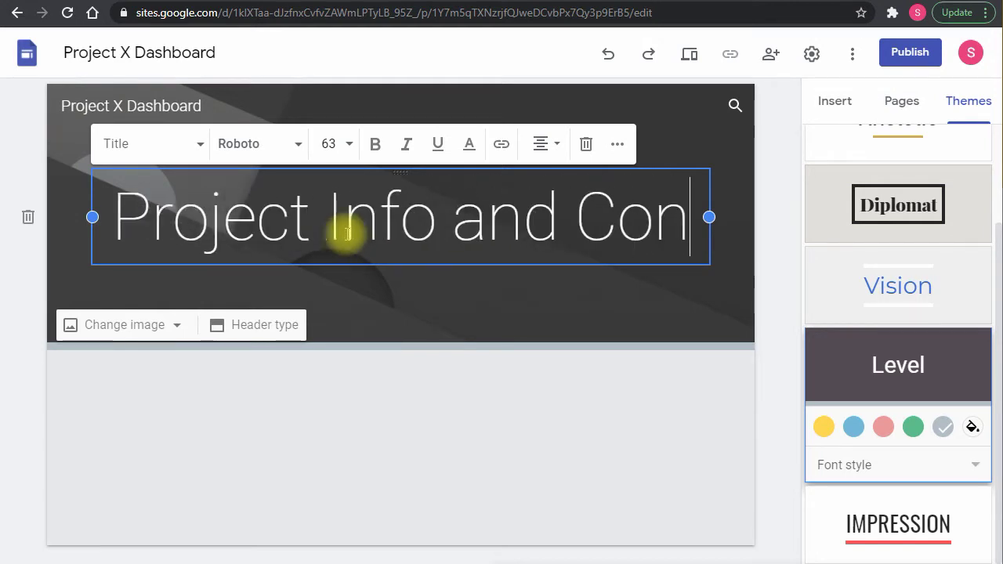
{"action": "left_click", "coordinate": [360, 487]}
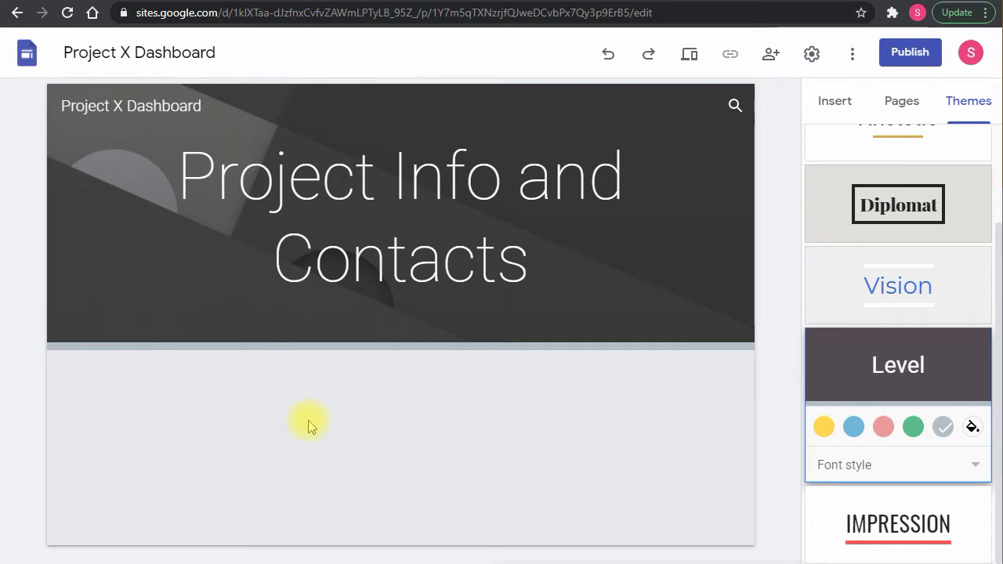
Insert a text box below the page header and give its section the Emphasis 2 background
{"action": "left_click", "coordinate": [829, 106]}
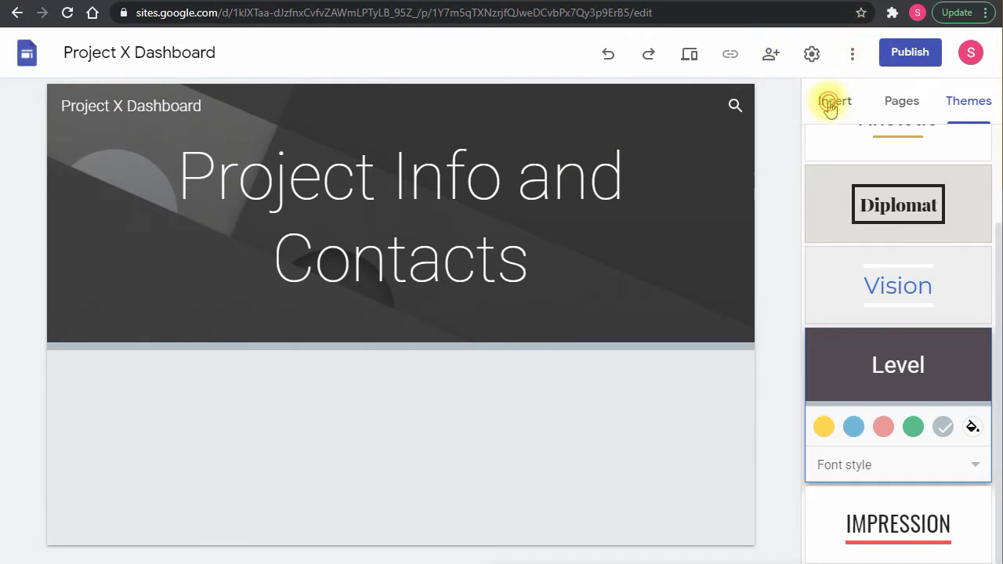
{"action": "left_click", "coordinate": [850, 168]}
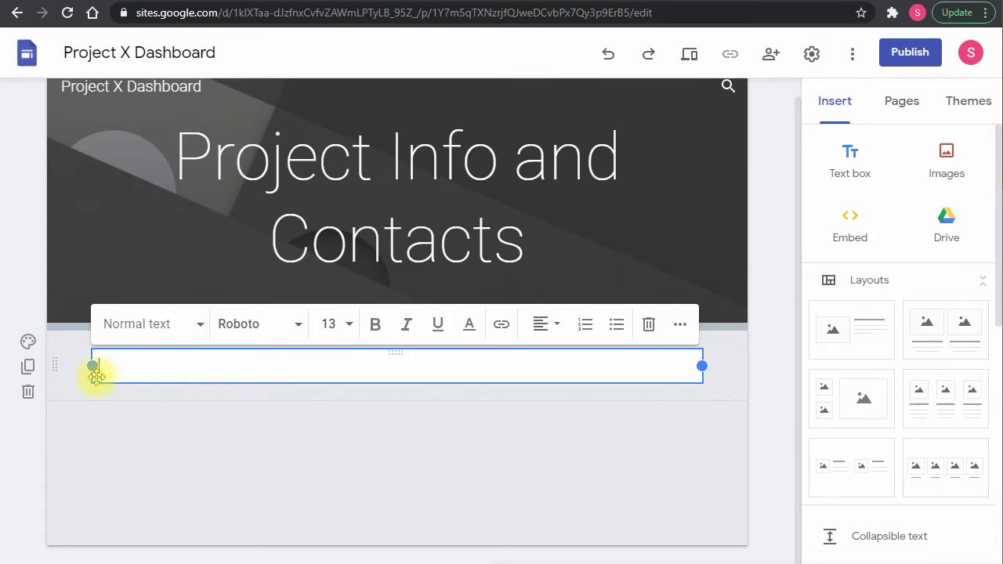
{"action": "left_click", "coordinate": [28, 341]}
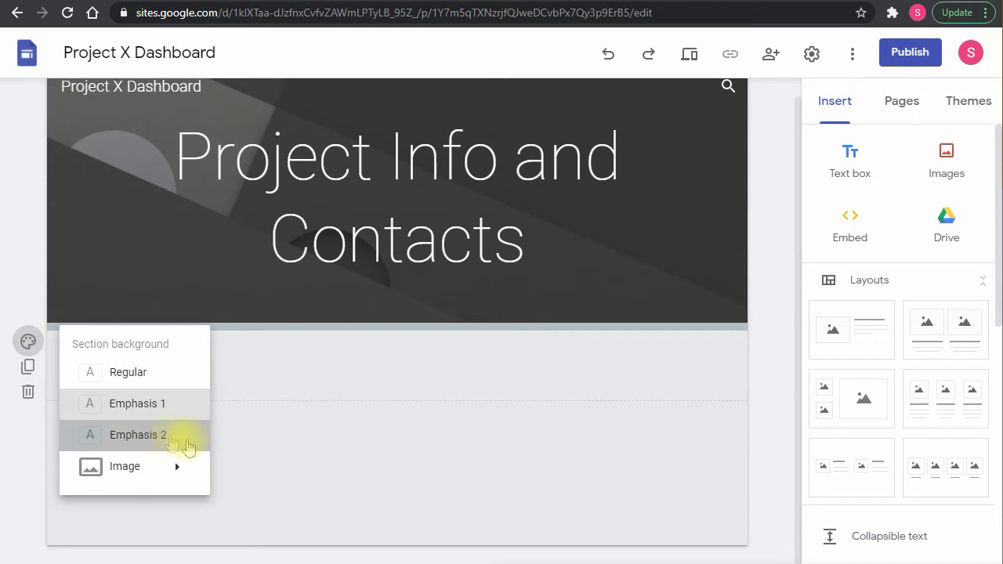
{"action": "left_click", "coordinate": [166, 436]}
{"action": "left_click", "coordinate": [191, 365]}
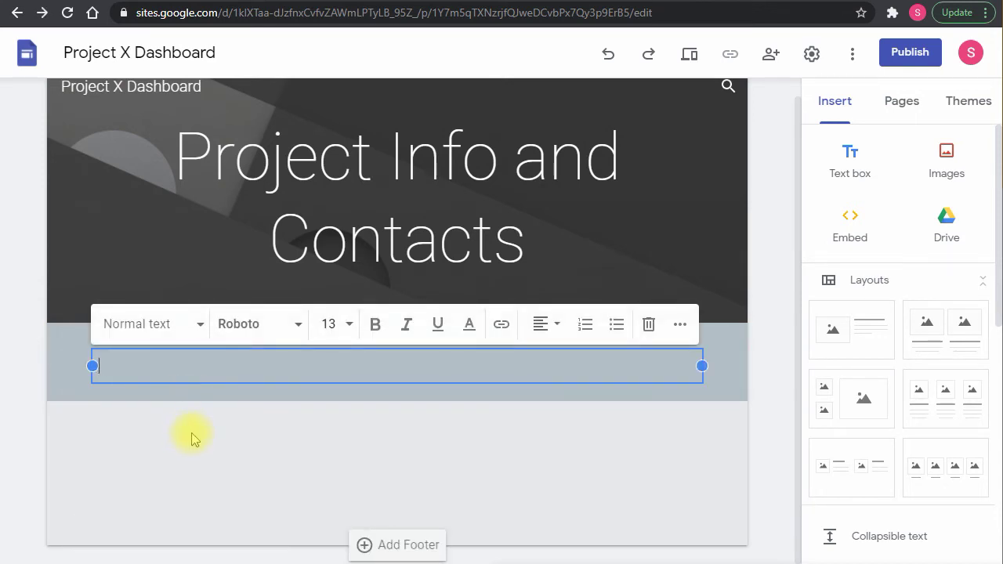
{"action": "scroll", "coordinate": [168, 412], "scroll_direction": "up", "scroll_amount": 1}
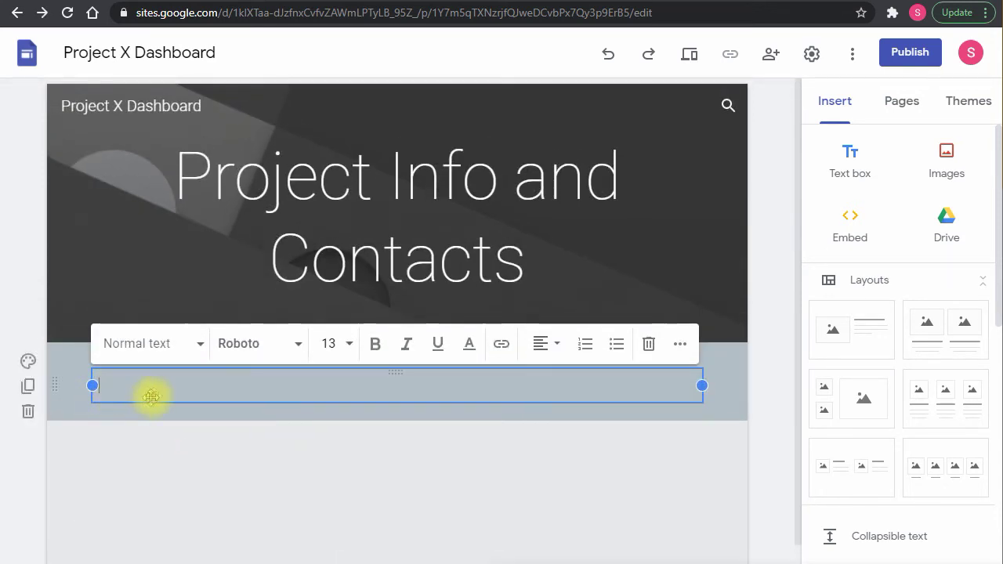
Enter "Project Summary" in the shaded section's text box and apply the Heading style to it
{"action": "left_click", "coordinate": [261, 470]}
{"action": "left_click", "coordinate": [158, 396]}
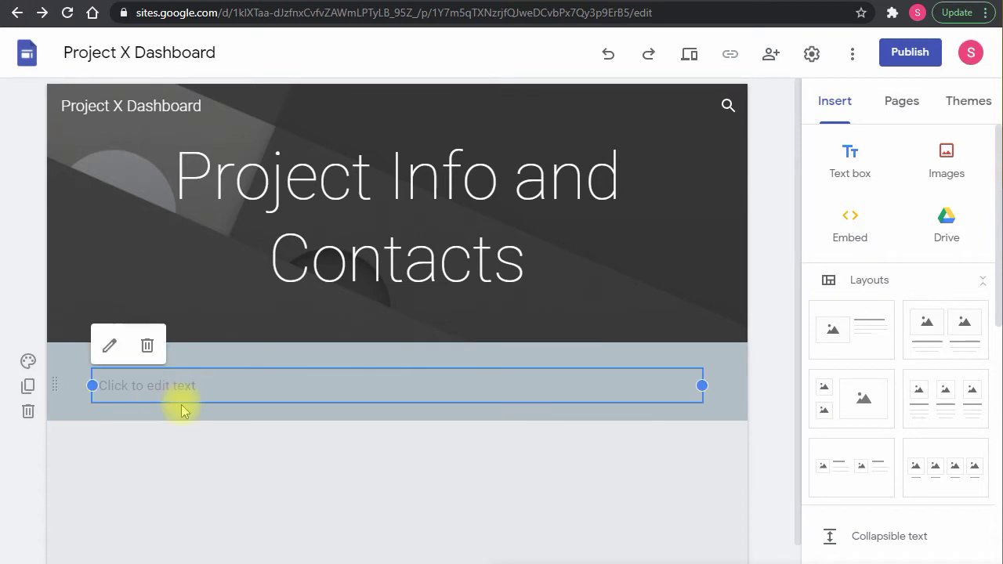
{"action": "left_click", "coordinate": [209, 389]}
{"action": "type", "text": "Project Summary"}
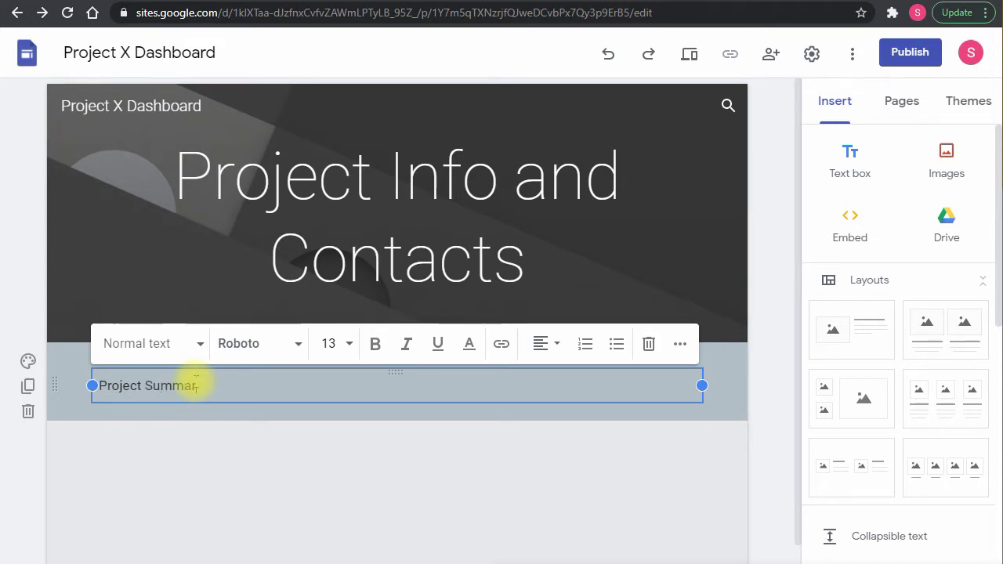
{"action": "left_click", "coordinate": [141, 347]}
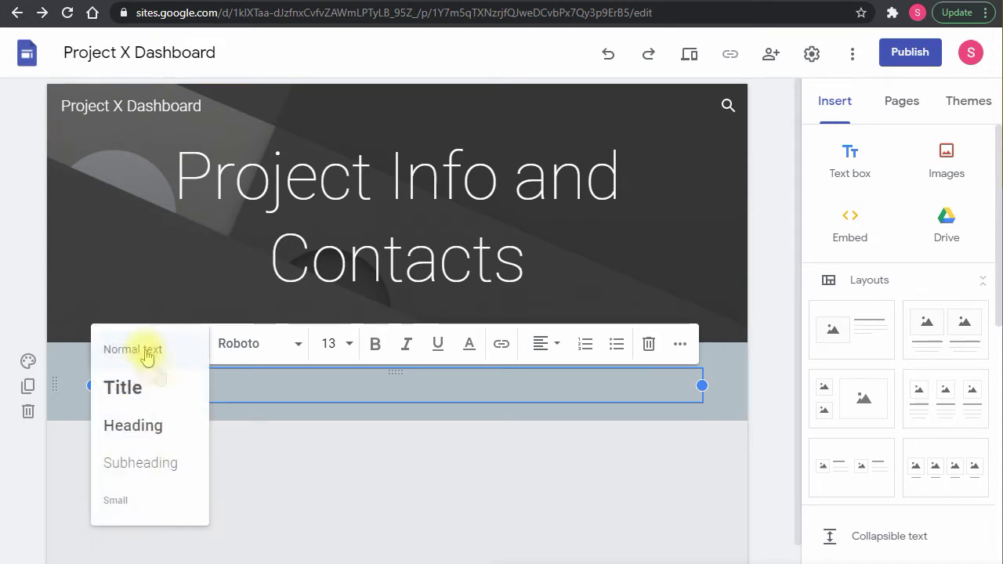
{"action": "left_click", "coordinate": [148, 425]}
{"action": "left_click", "coordinate": [246, 490]}
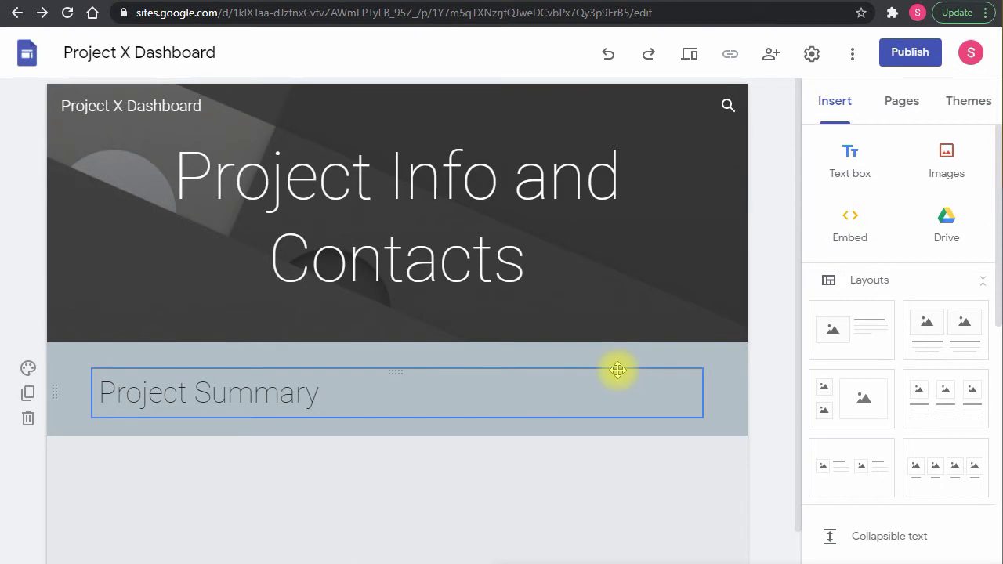
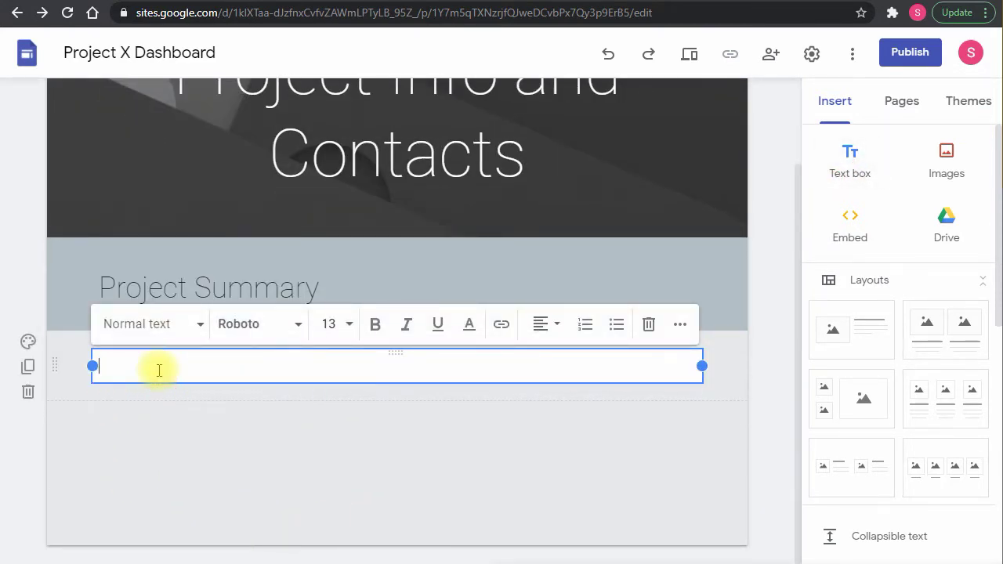
Add a text box under Project Summary with the paragraph beginning "Customer X is looking to migrate his users into Google Workspace"
{"action": "type", "text": "Customer X is looking to migrate his users into Google Workspace. They have x number of users, and are using x platform and want to achieve a smooth migration for their end users."}
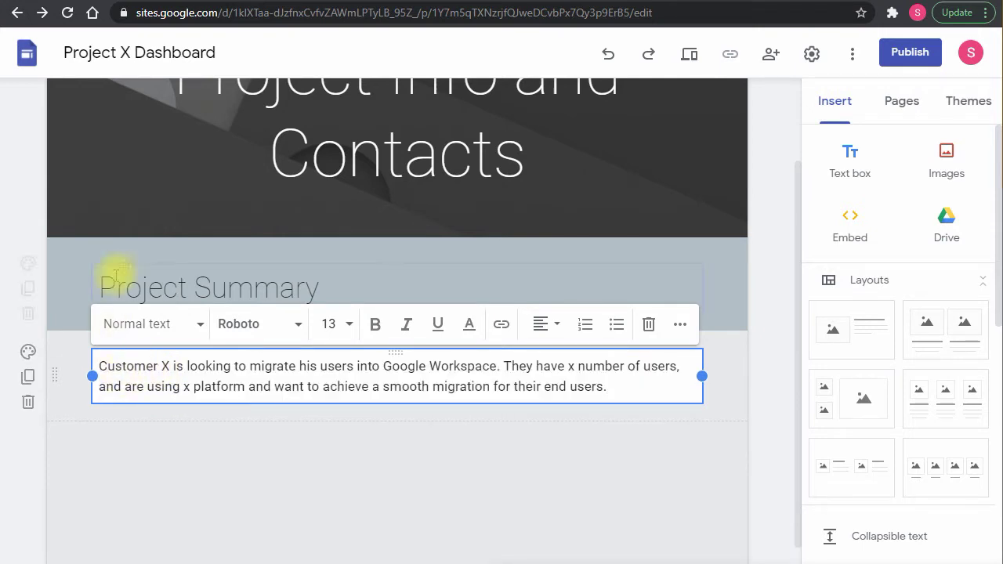
{"action": "left_click", "coordinate": [474, 468]}
{"action": "scroll", "coordinate": [358, 471], "scroll_direction": "down", "scroll_amount": 1}
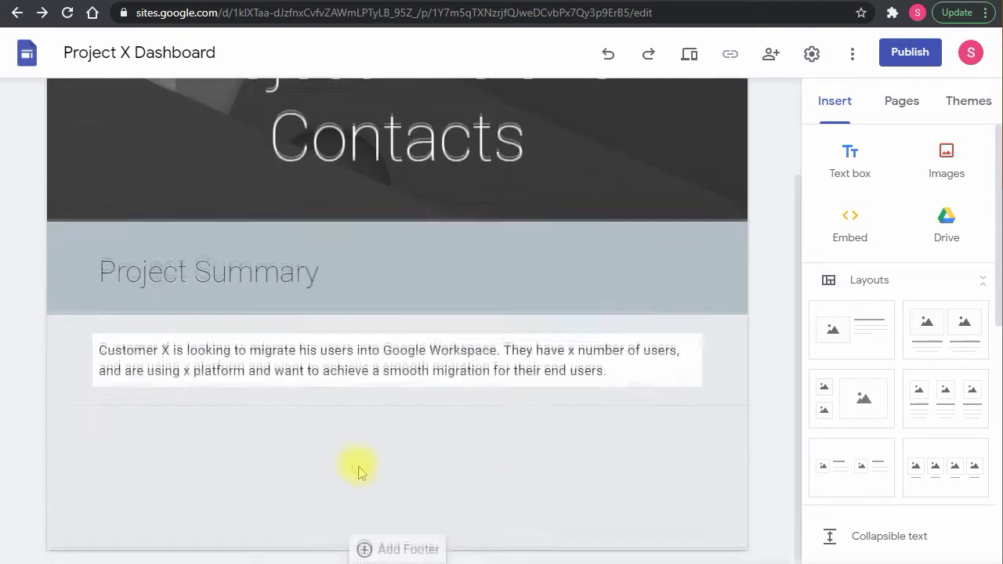
Add a "Project Contacts" text box in Heading style below the summary paragraph, with the same section background as Project Summary
{"action": "left_click", "coordinate": [854, 160]}
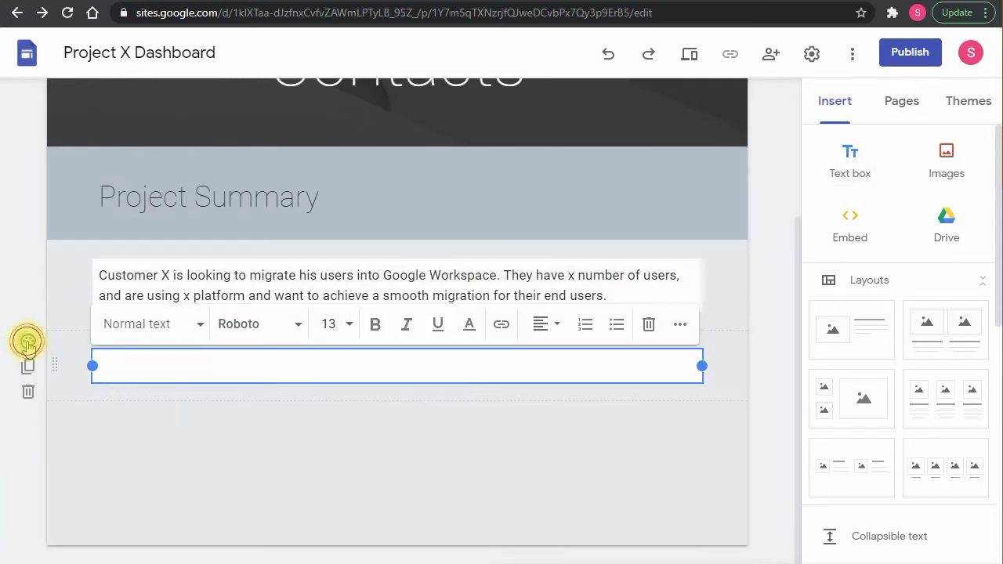
{"action": "left_click", "coordinate": [137, 323]}
{"action": "left_click", "coordinate": [149, 405]}
{"action": "type", "text": "Project Contacts"}
{"action": "left_click", "coordinate": [151, 490]}
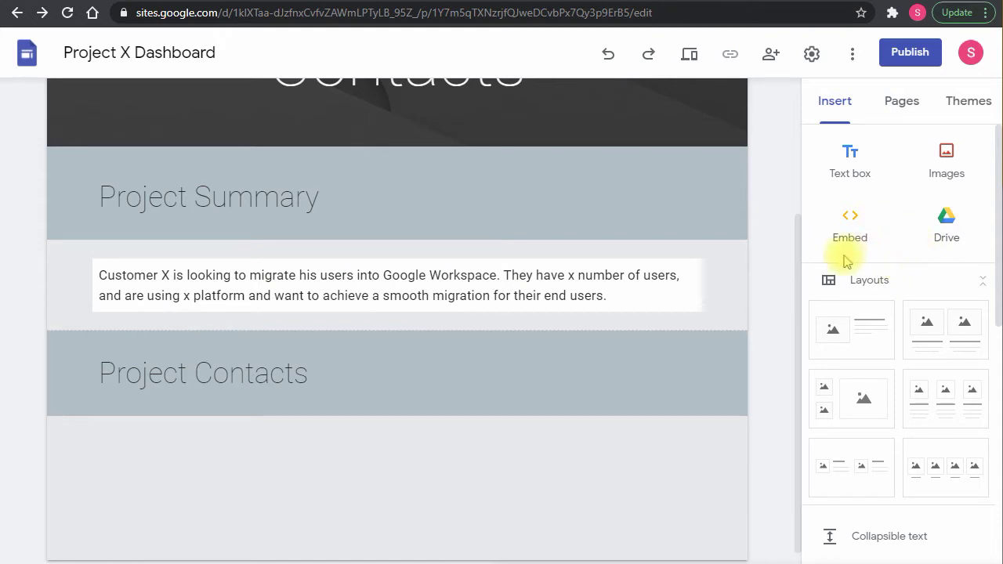
Insert a four-column image and text layout under Project Contacts, with four contacts' roles and contact details and pictures for the first two
{"action": "left_click", "coordinate": [945, 488]}
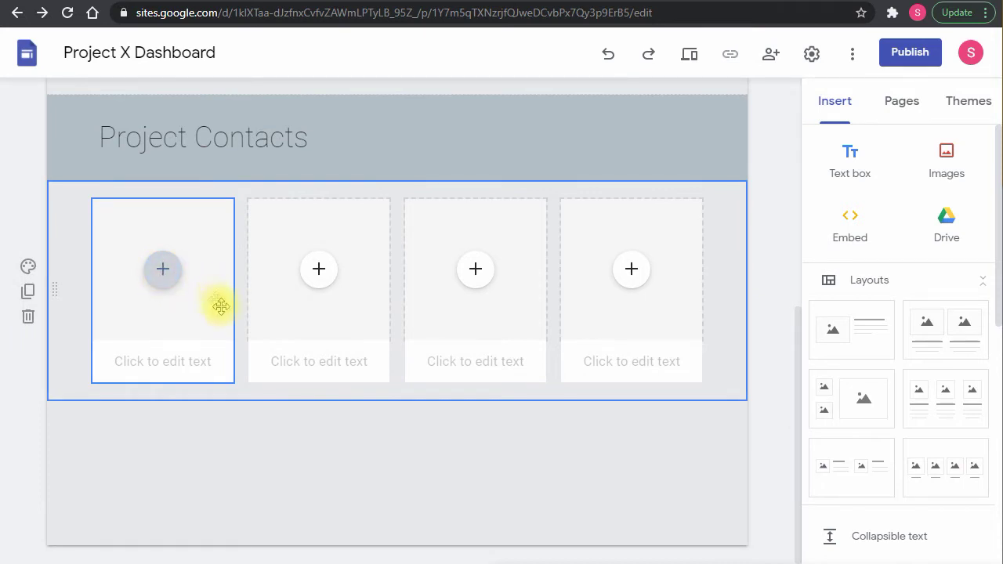
{"action": "scroll", "coordinate": [266, 384], "scroll_direction": "up", "scroll_amount": 2}
{"action": "scroll", "coordinate": [211, 392], "scroll_direction": "down", "scroll_amount": 1}
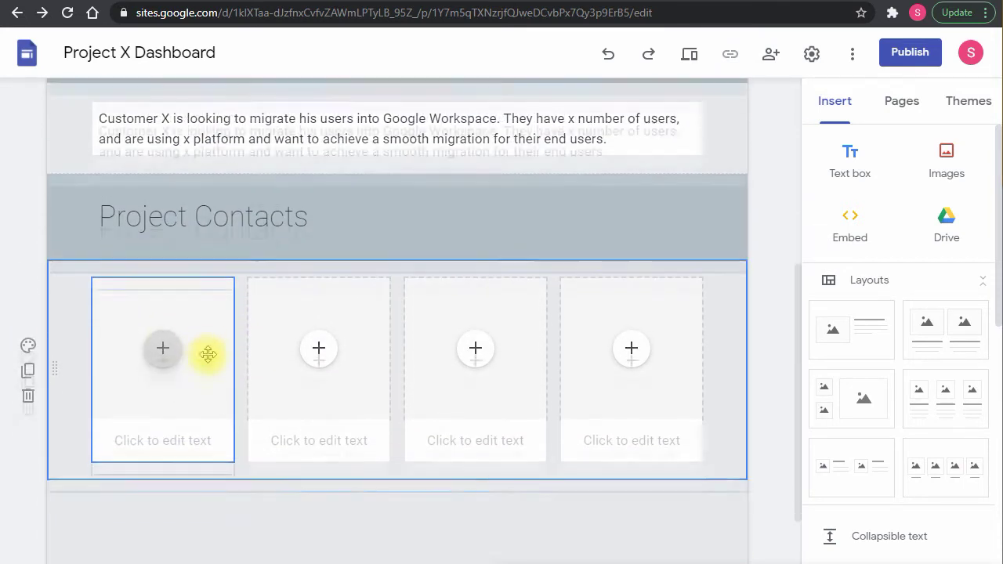
{"action": "left_click", "coordinate": [162, 353]}
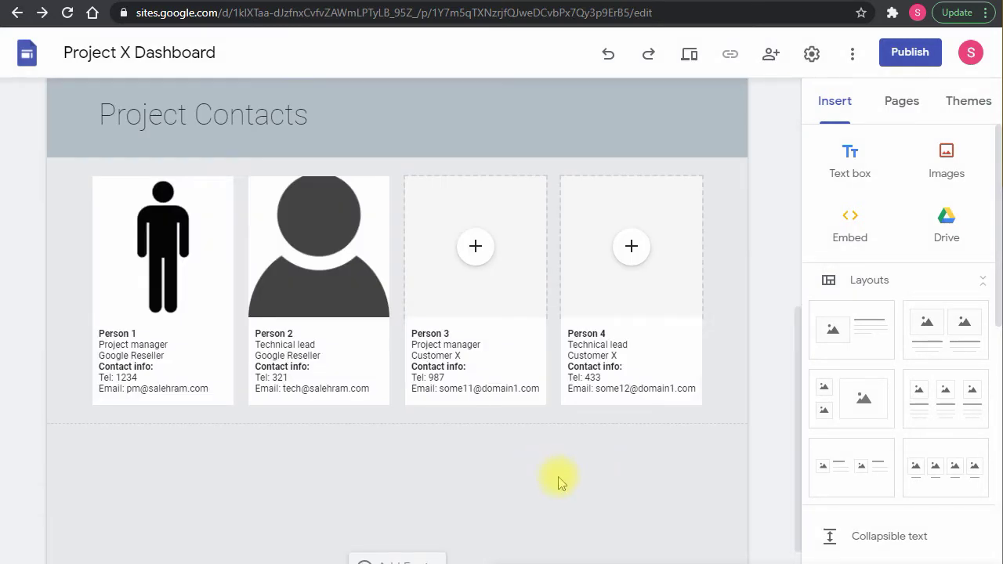
Review the page from its header to the contact cards, and open the site's list of pages
{"action": "scroll", "coordinate": [559, 477], "scroll_direction": "up", "scroll_amount": 5}
{"action": "scroll", "coordinate": [493, 461], "scroll_direction": "down", "scroll_amount": 3}
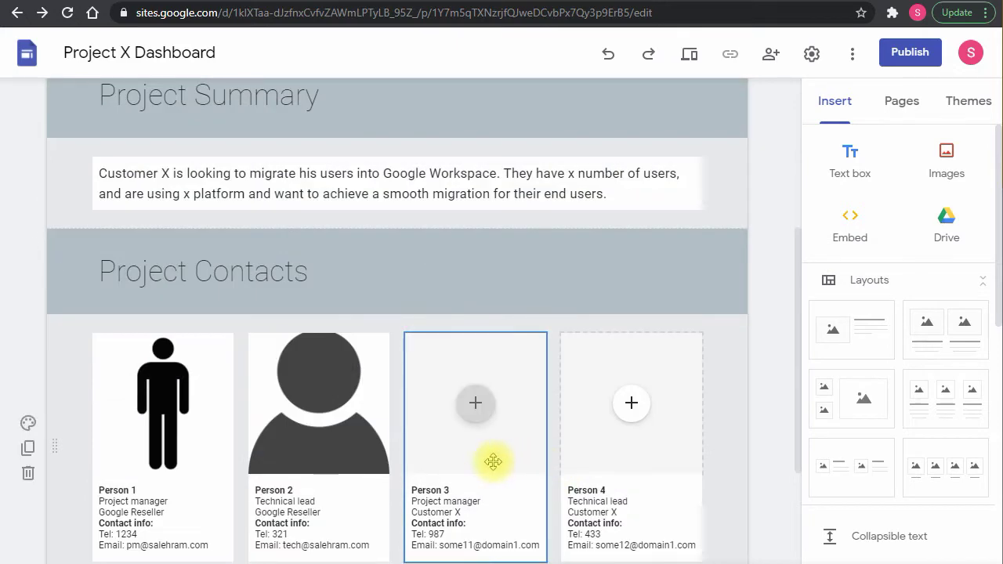
{"action": "scroll", "coordinate": [580, 410], "scroll_direction": "down", "scroll_amount": 2}
{"action": "scroll", "coordinate": [561, 418], "scroll_direction": "up", "scroll_amount": 6}
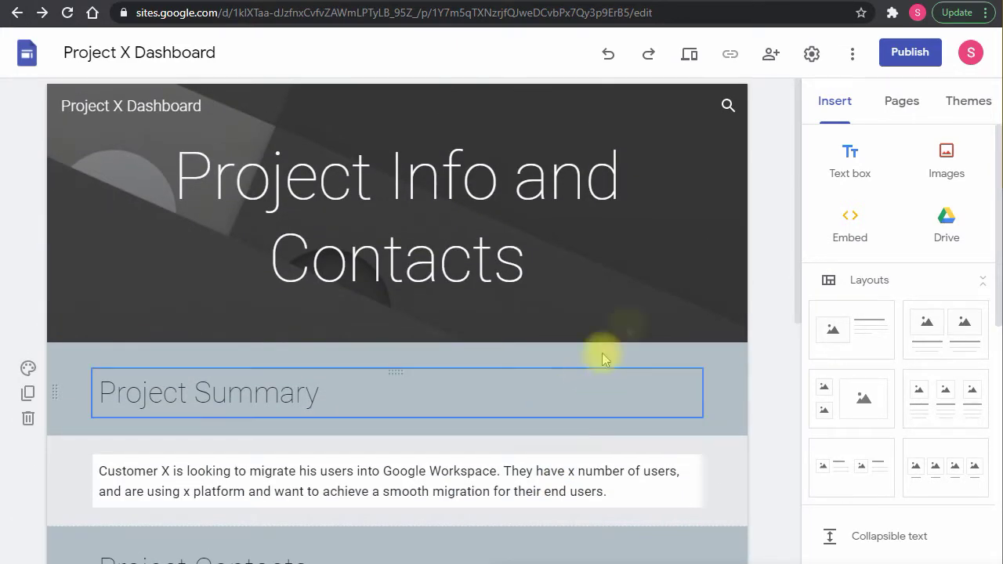
{"action": "left_click", "coordinate": [902, 109]}
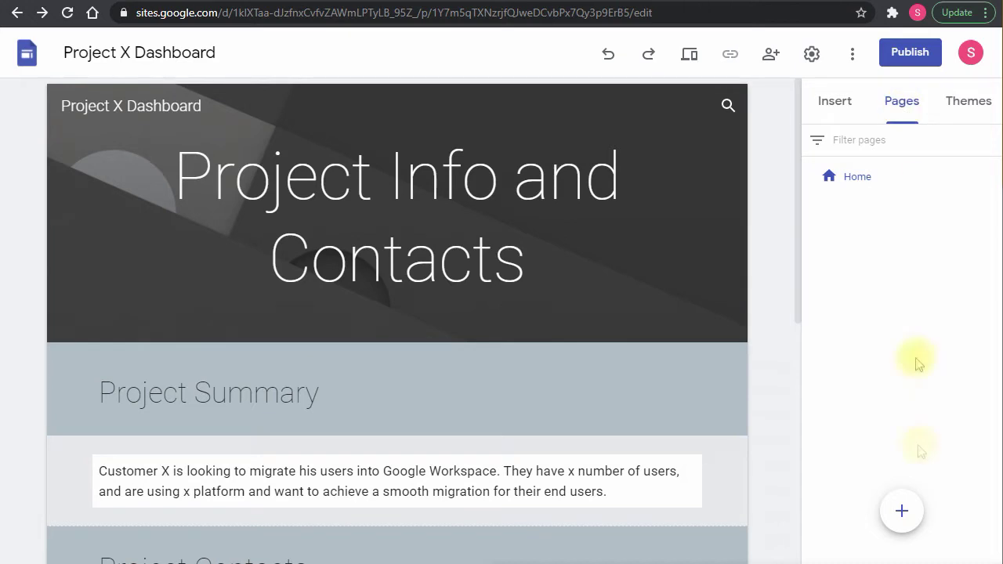
Add a new page named Activity List to the site
{"action": "mouse_move", "coordinate": [905, 512]}
{"action": "left_click", "coordinate": [902, 514]}
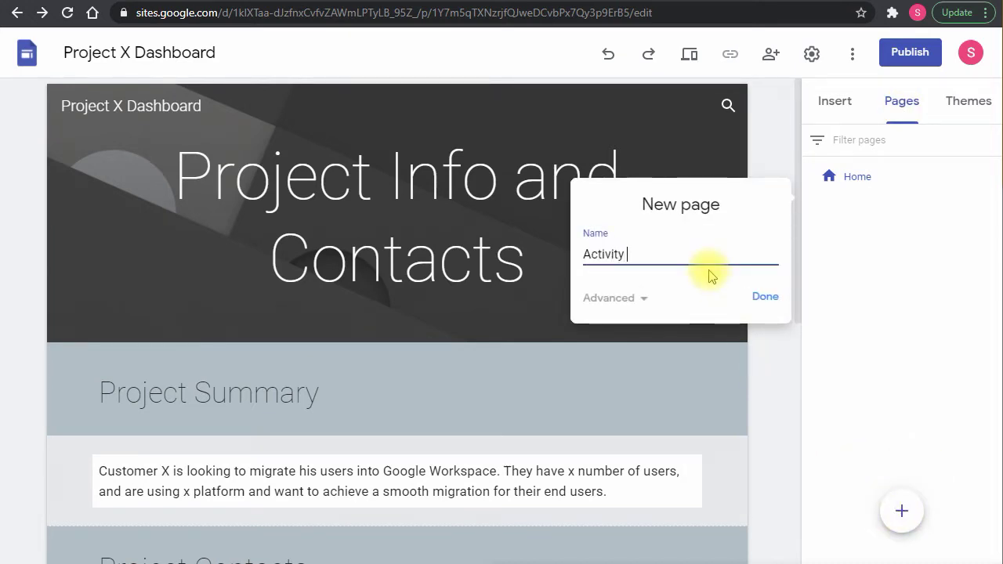
{"action": "key", "text": "Return"}
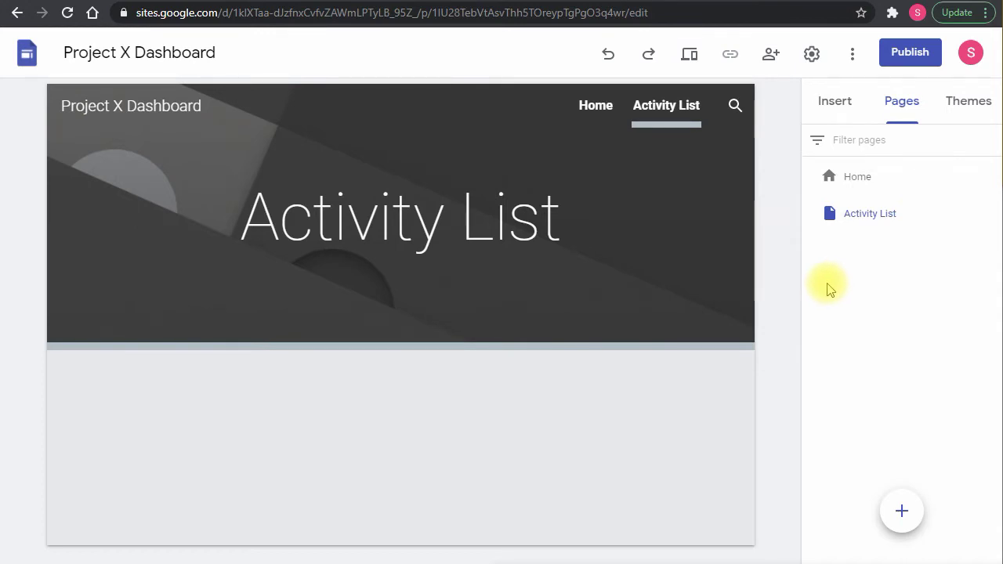
Add a "Project main activities list" text box in Heading style below the Activity List header, with a blue-grey emphasis section background
{"action": "left_click", "coordinate": [840, 106]}
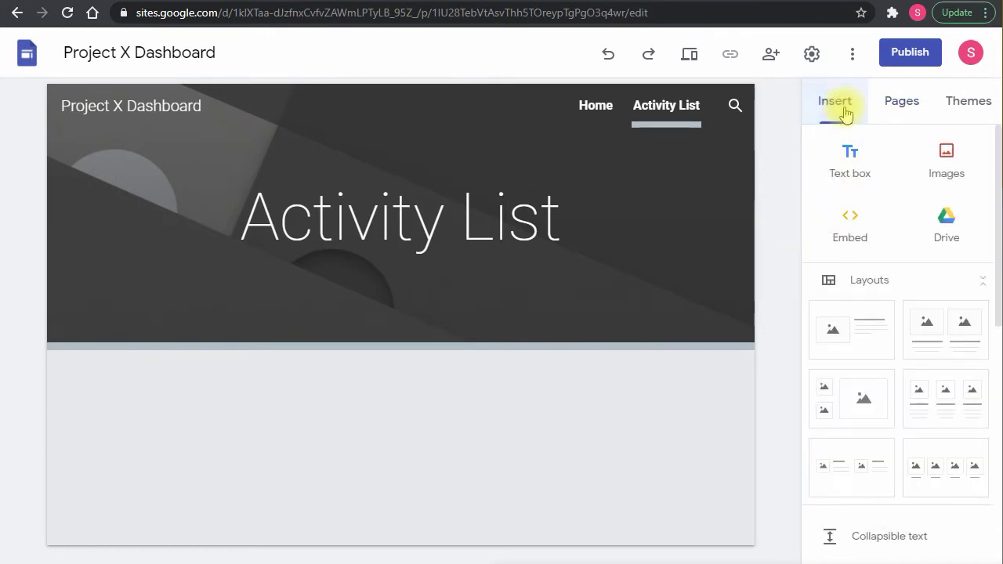
{"action": "left_click", "coordinate": [852, 161]}
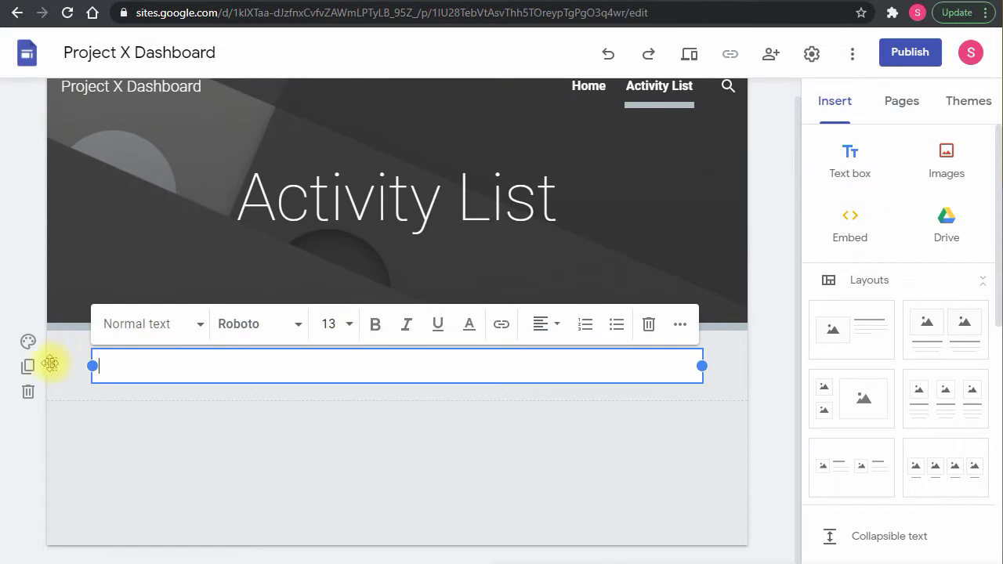
{"action": "left_click", "coordinate": [29, 341]}
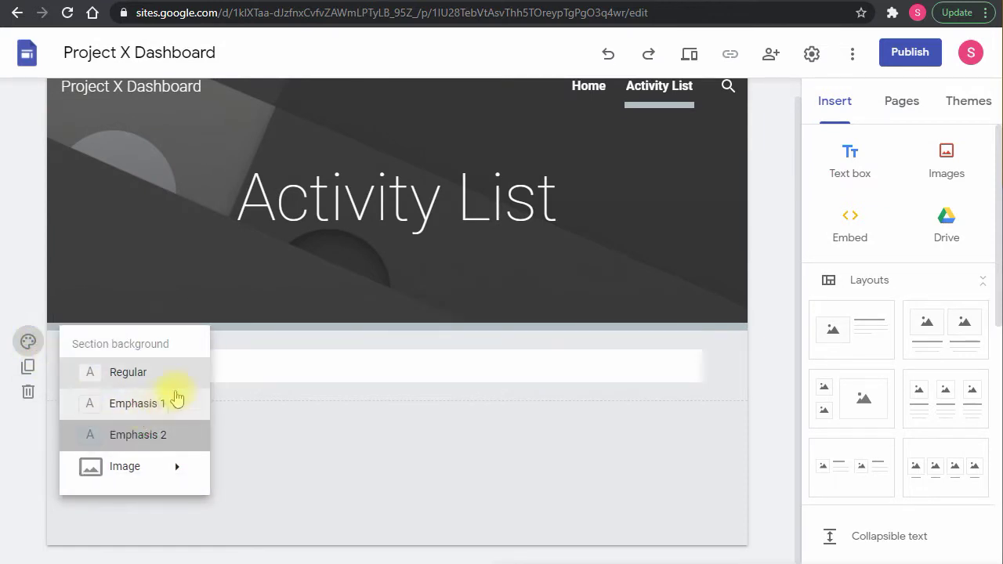
{"action": "left_click", "coordinate": [176, 401]}
{"action": "left_click", "coordinate": [235, 363]}
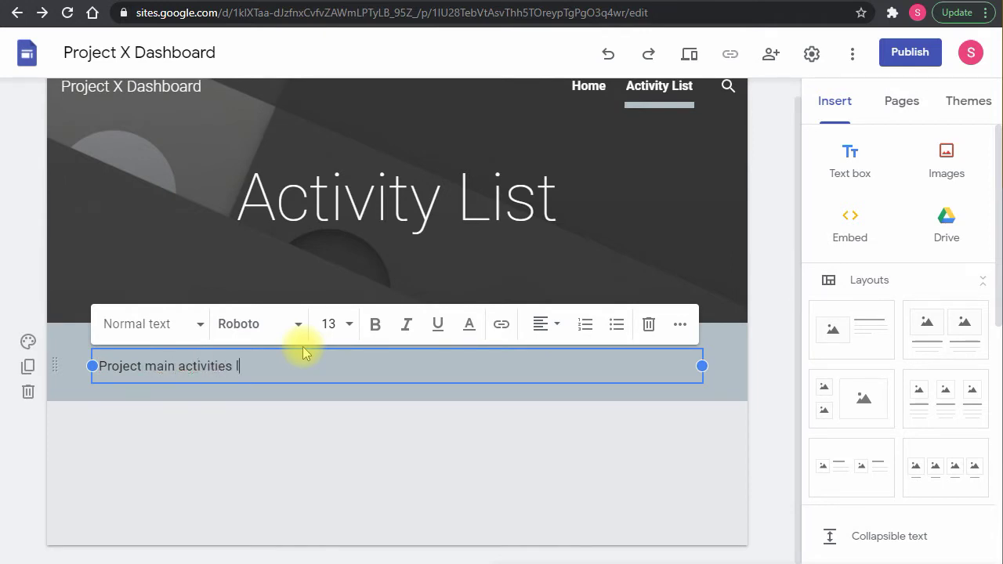
{"action": "left_click", "coordinate": [126, 323]}
{"action": "left_click", "coordinate": [137, 419]}
{"action": "left_click", "coordinate": [220, 460]}
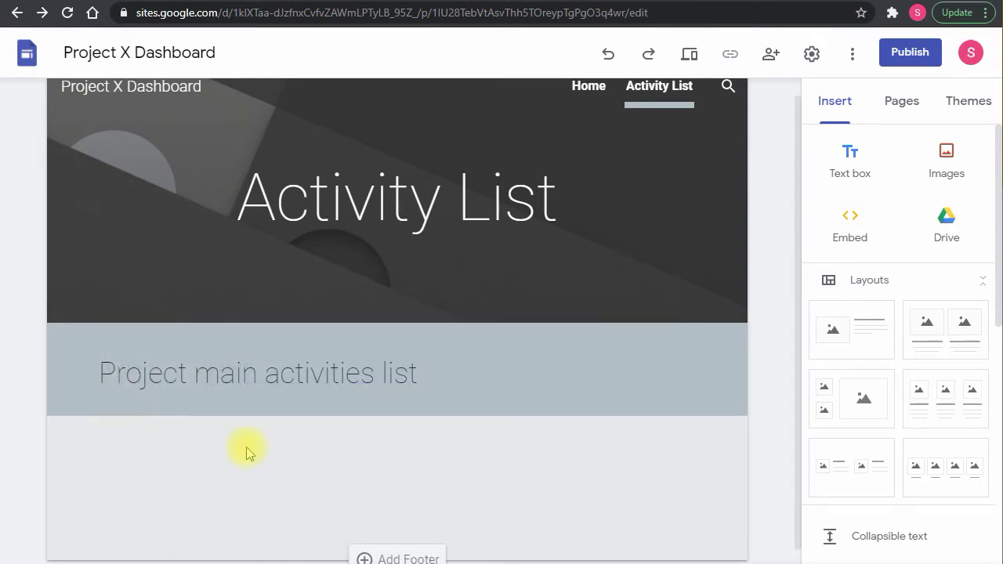
Embed the spreadsheet "Project X sheet - main - for 4th sites demo" below the Project main activities list heading
{"action": "scroll", "coordinate": [906, 302], "scroll_direction": "down", "scroll_amount": 6}
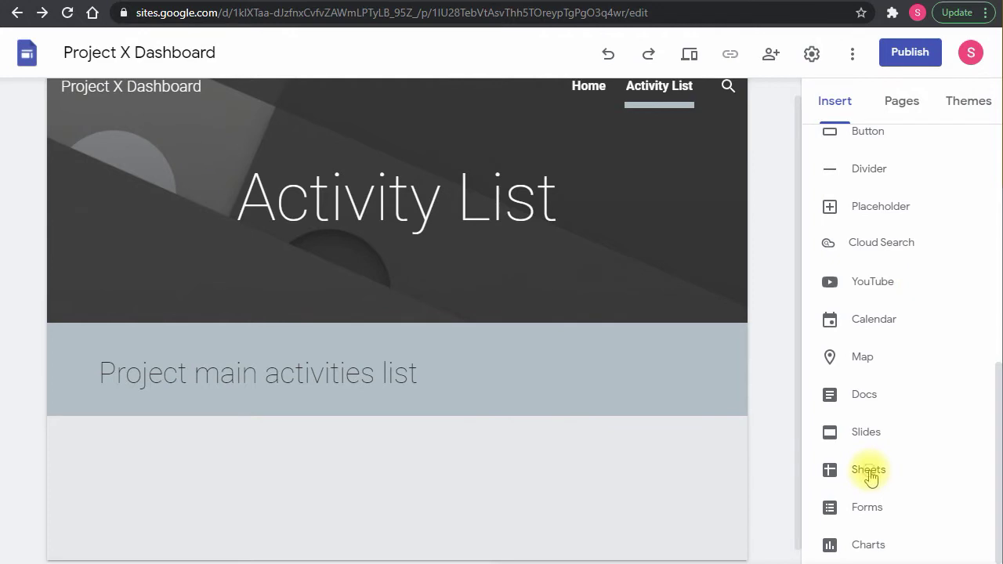
{"action": "left_click", "coordinate": [869, 475]}
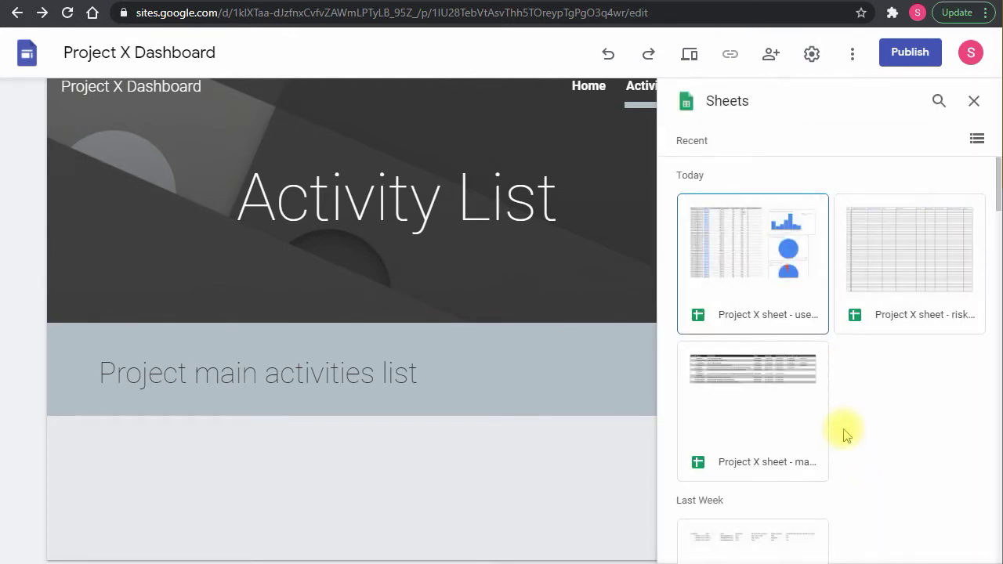
{"action": "left_click", "coordinate": [745, 399]}
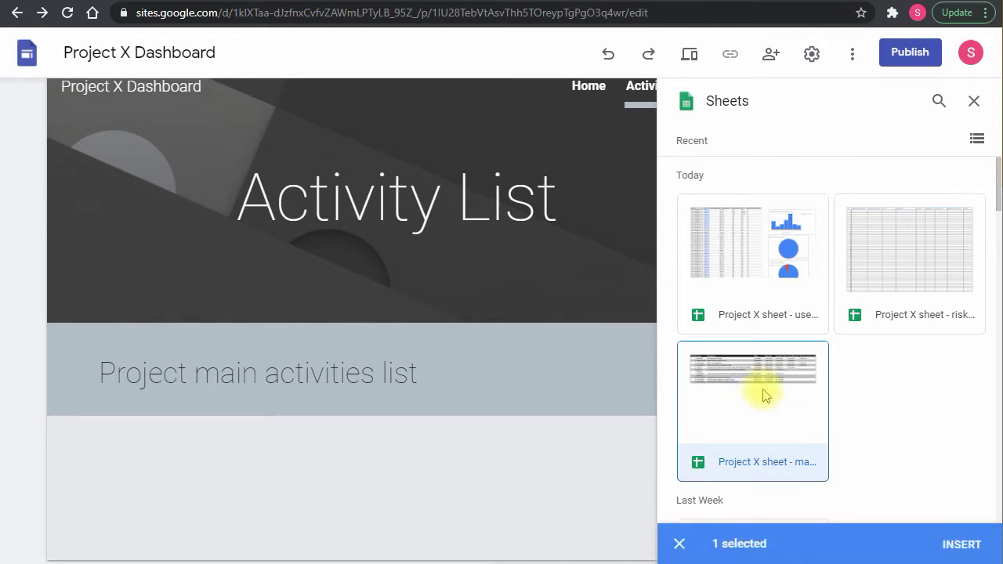
{"action": "left_click", "coordinate": [962, 543]}
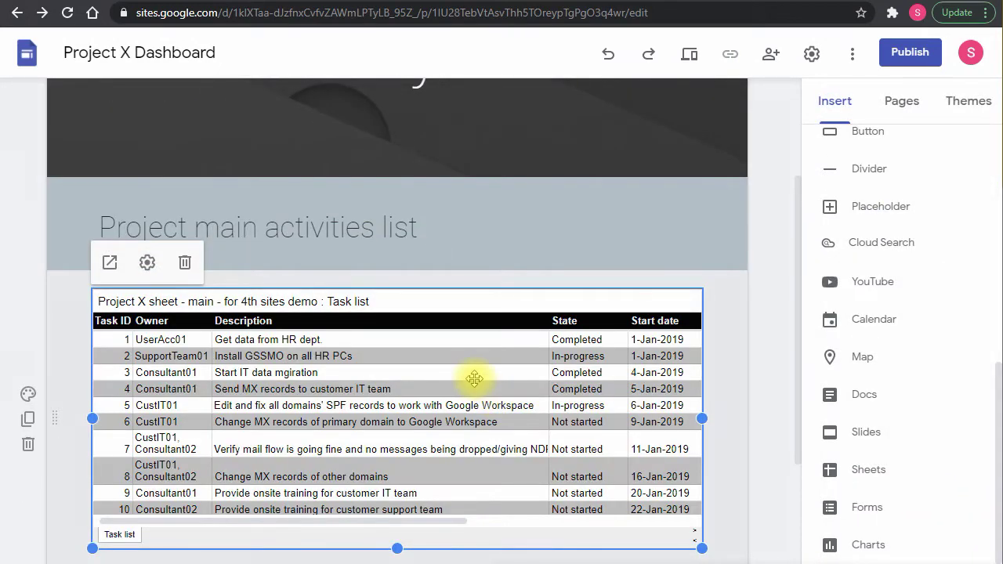
{"action": "scroll", "coordinate": [474, 378], "scroll_direction": "down", "scroll_amount": 1}
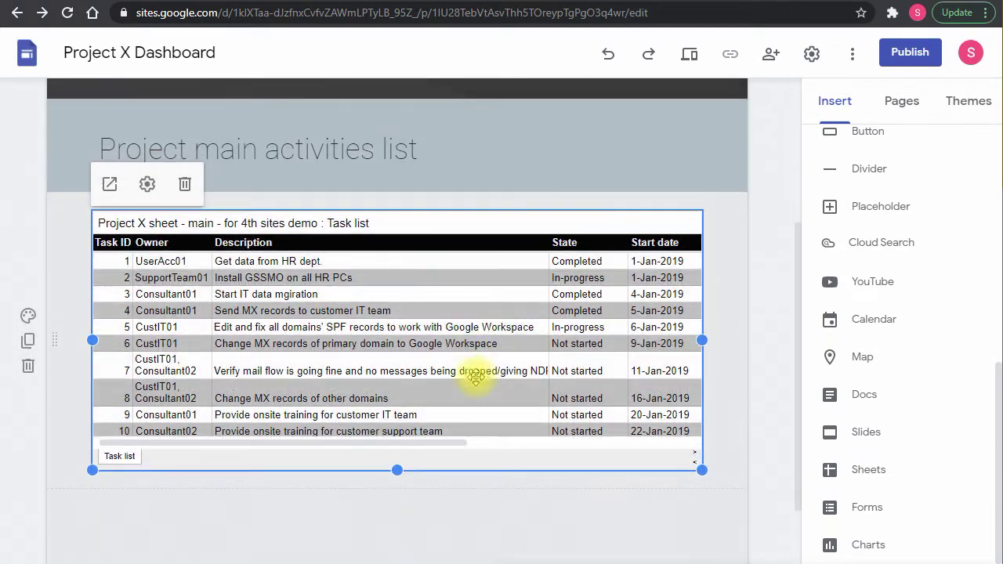
Check the sheet options in the embedded task list's spreadsheet settings and leave them as they are
{"action": "left_click", "coordinate": [147, 185]}
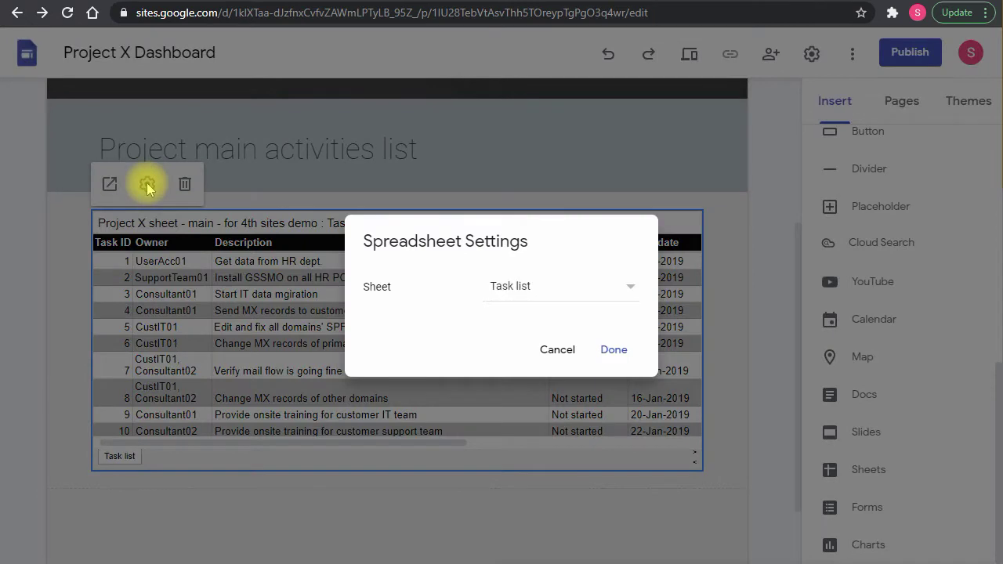
{"action": "left_click", "coordinate": [580, 284]}
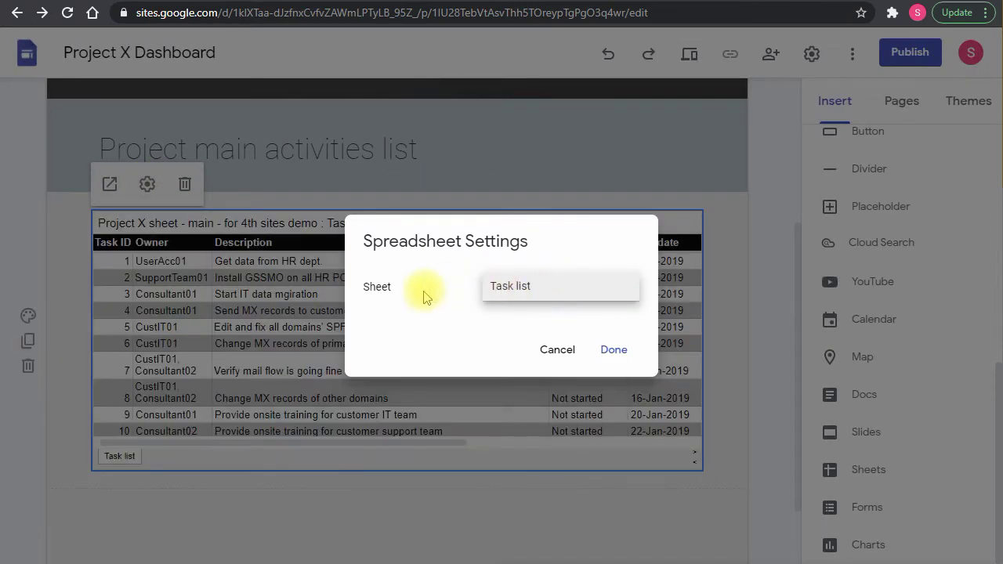
{"action": "left_click", "coordinate": [417, 298]}
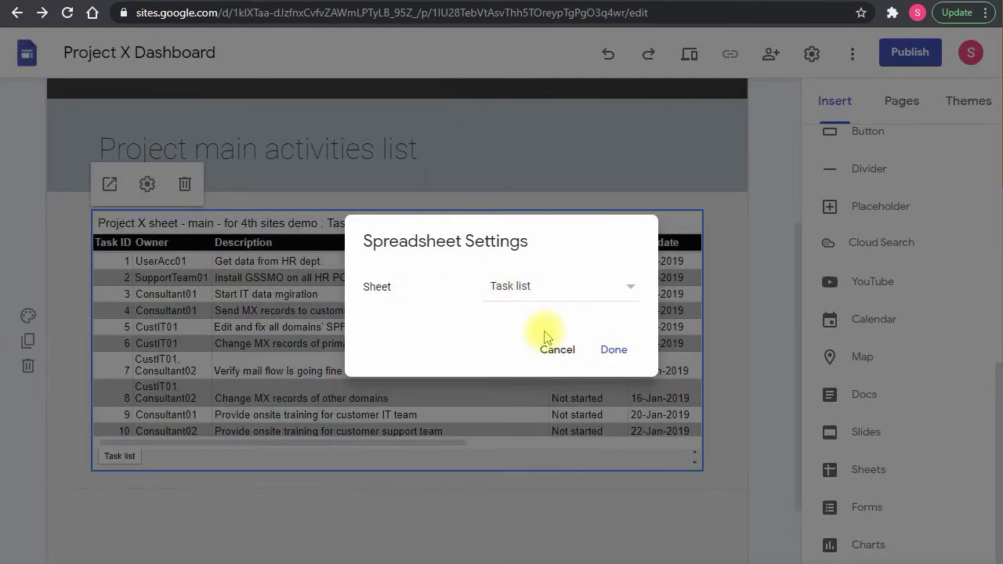
{"action": "left_click", "coordinate": [556, 351]}
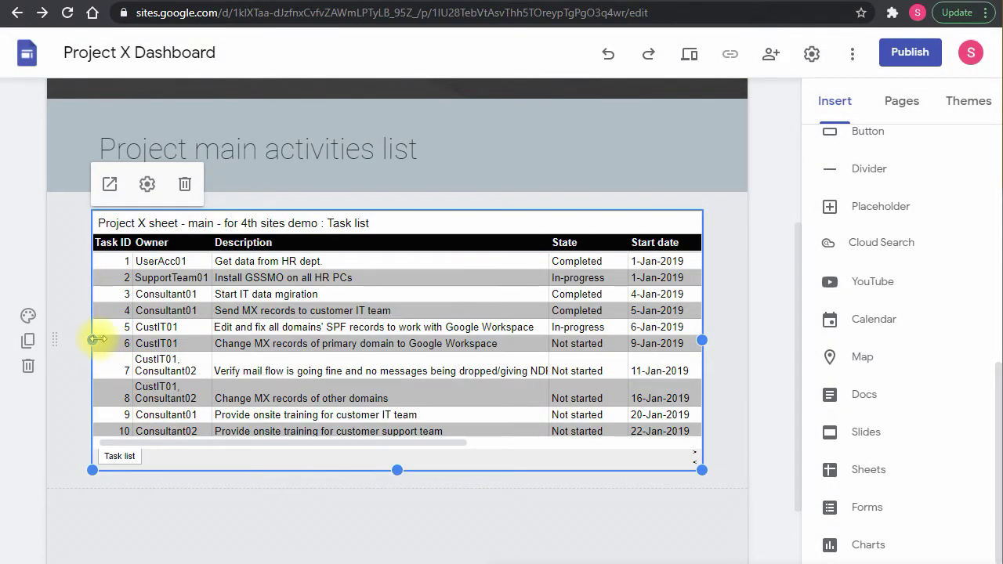
Increase the height of the embedded task list so that all ten tasks fit in its frame
{"action": "mouse_move", "coordinate": [92, 339]}
{"action": "left_mouse_down"}
{"action": "mouse_move", "coordinate": [74, 347]}
{"action": "mouse_move", "coordinate": [91, 340]}
{"action": "left_mouse_up"}
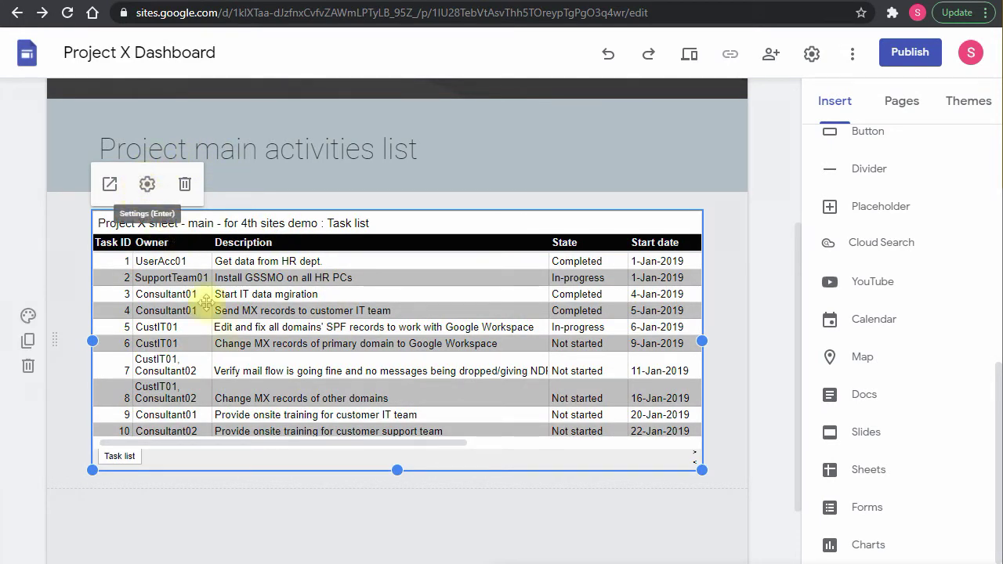
{"action": "left_click_drag", "start_coordinate": [390, 479], "coordinate": [311, 548]}
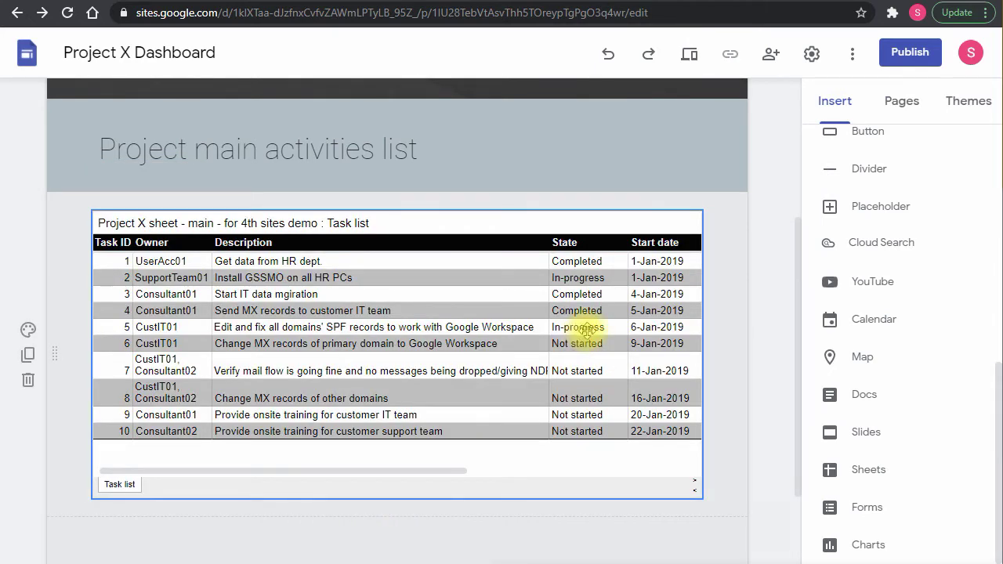
{"action": "scroll", "coordinate": [584, 331], "scroll_direction": "down", "scroll_amount": 2}
{"action": "scroll", "coordinate": [580, 327], "scroll_direction": "up", "scroll_amount": 5}
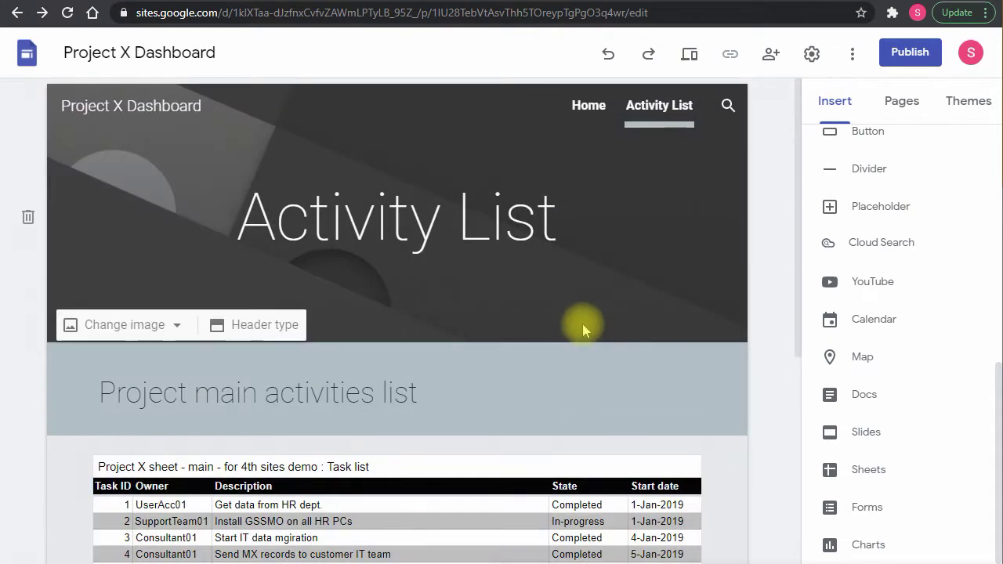
Add a page named Users Progress Tracking with a "User Progress Report" heading on the blue-grey section background
{"action": "left_click", "coordinate": [901, 101]}
{"action": "mouse_move", "coordinate": [888, 526]}
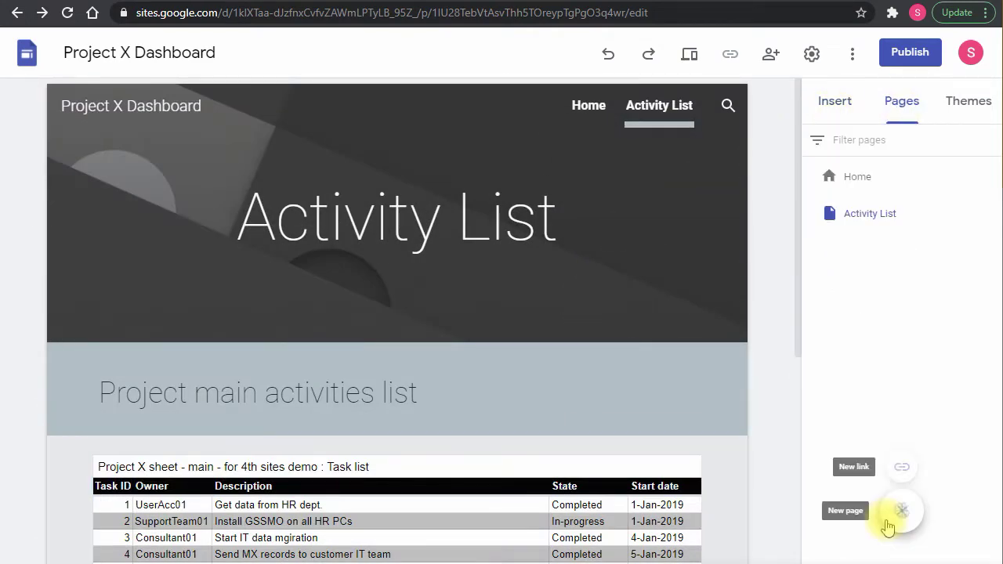
{"action": "left_click", "coordinate": [899, 514]}
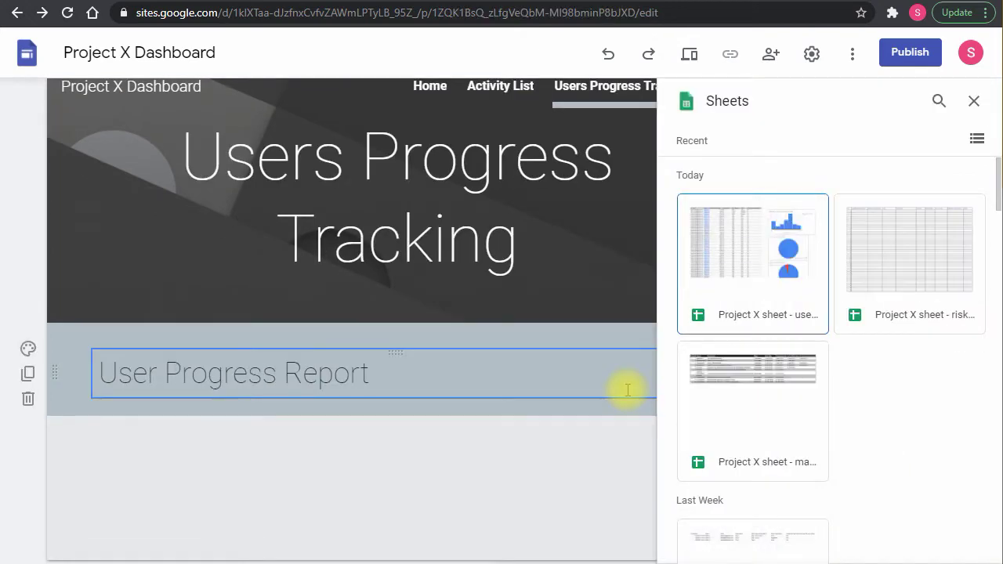
Embed the Project X user progress spreadsheet under the User Progress Report heading and make its frame taller
{"action": "left_click", "coordinate": [788, 260]}
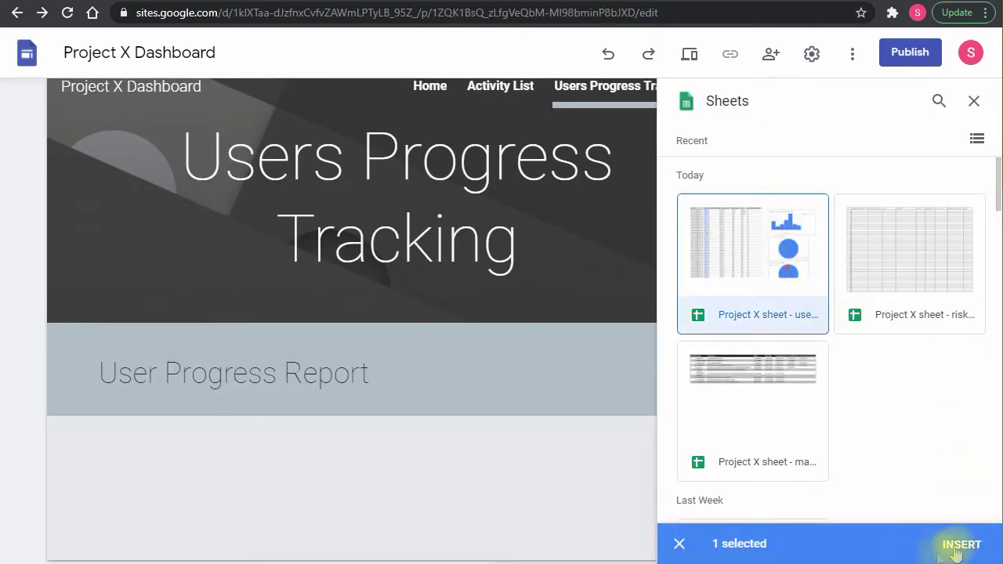
{"action": "left_click", "coordinate": [960, 544]}
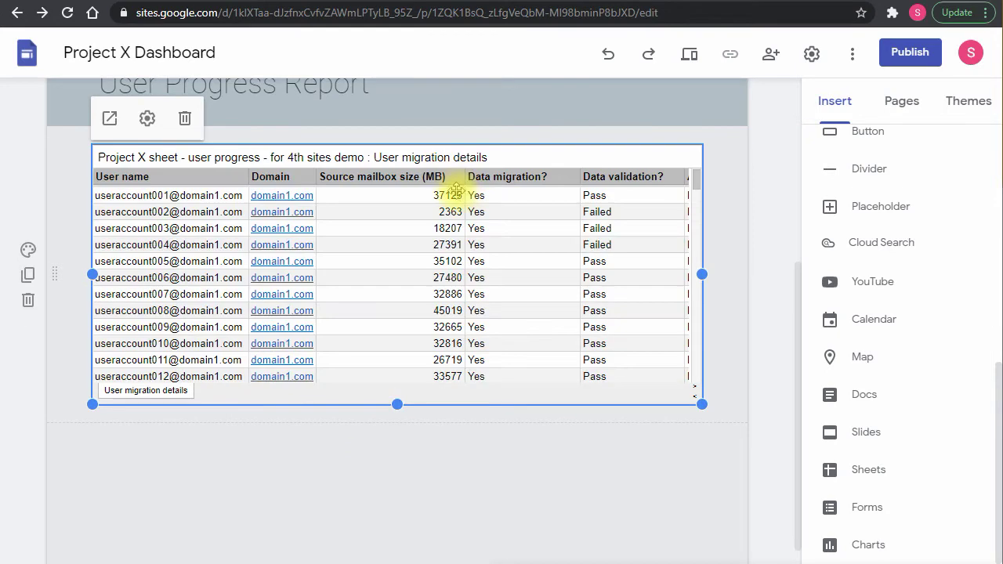
{"action": "left_click_drag", "start_coordinate": [399, 382], "coordinate": [368, 507]}
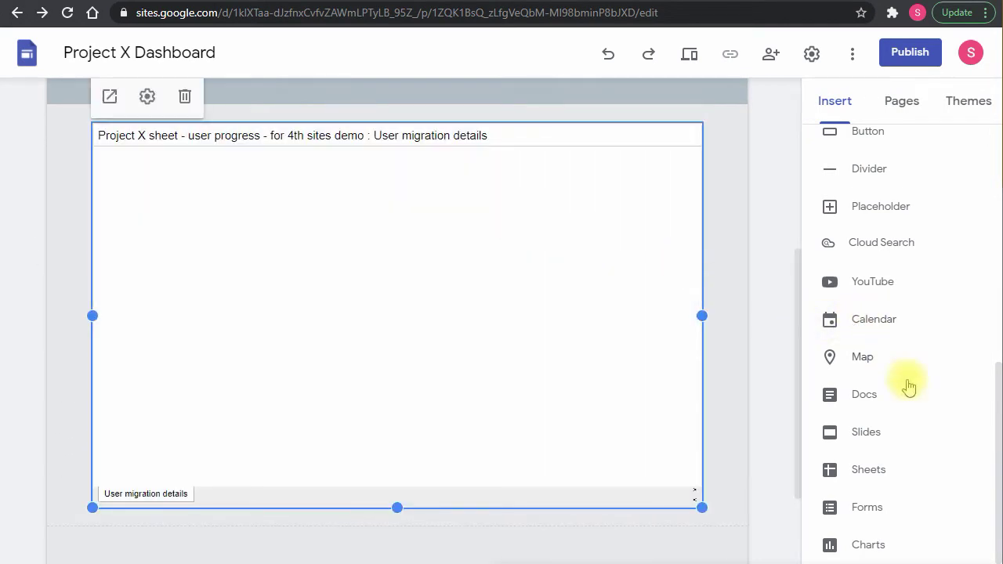
Insert the user progress sheet's data migration, data validation, domain and mailbox size histogram charts, two per row above the embedded table
{"action": "left_click", "coordinate": [860, 544]}
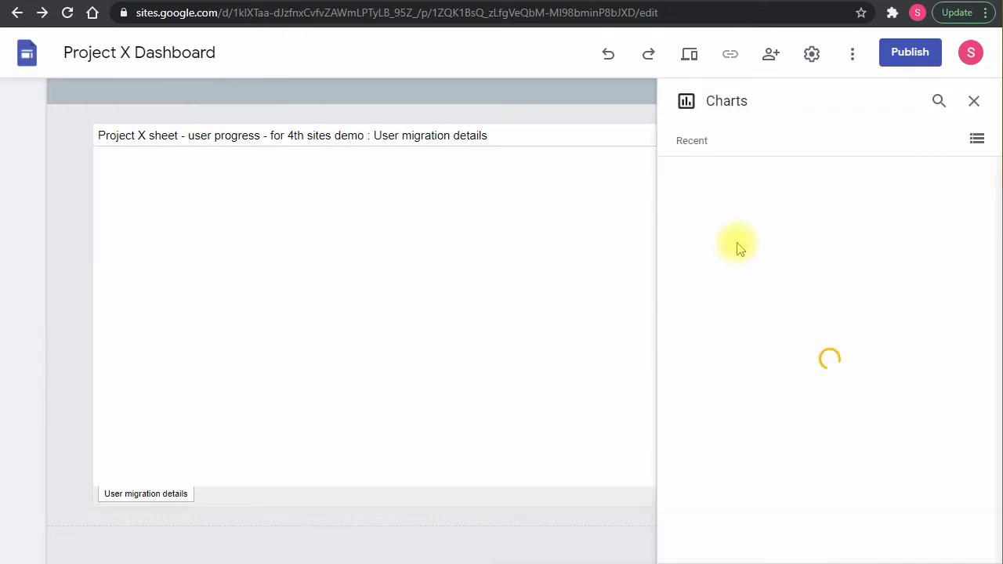
{"action": "left_click", "coordinate": [737, 248]}
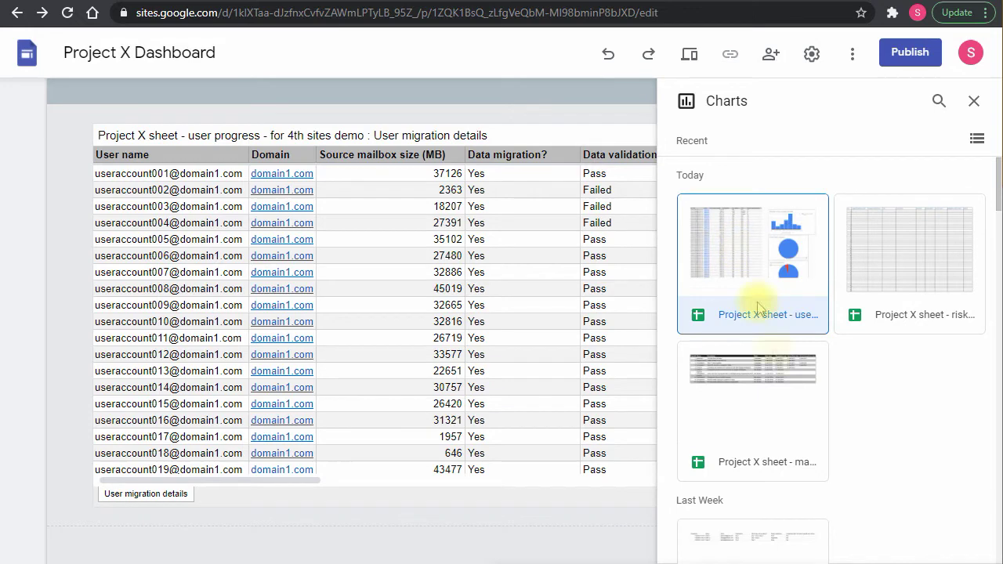
{"action": "left_click", "coordinate": [970, 542]}
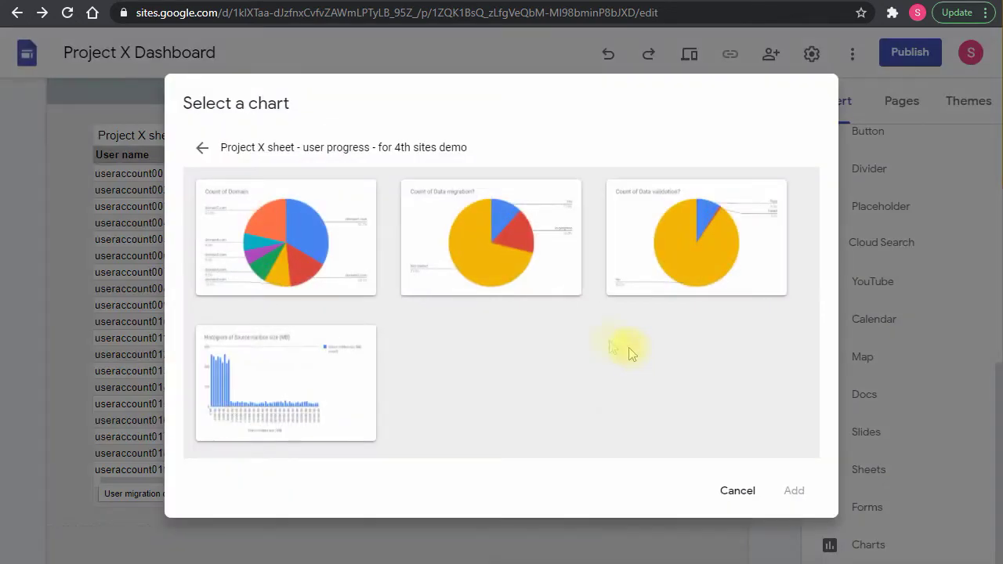
{"action": "left_click", "coordinate": [302, 232]}
{"action": "double_click", "coordinate": [302, 232]}
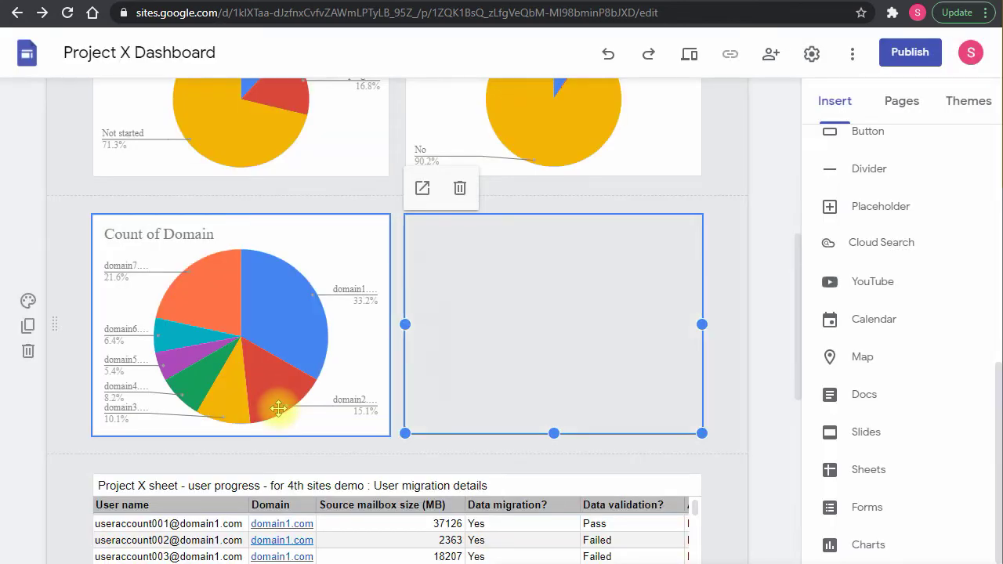
{"action": "left_click", "coordinate": [20, 446]}
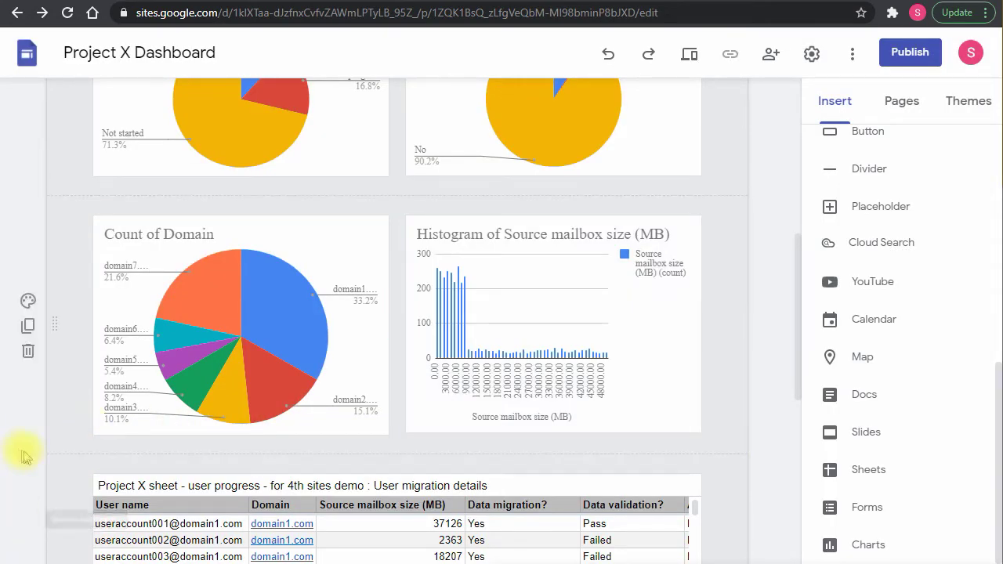
Review the Users Progress Tracking page, from the embedded user migration table back up to the four charts
{"action": "scroll", "coordinate": [435, 353], "scroll_direction": "down", "scroll_amount": 3}
{"action": "scroll", "coordinate": [435, 351], "scroll_direction": "down", "scroll_amount": 4}
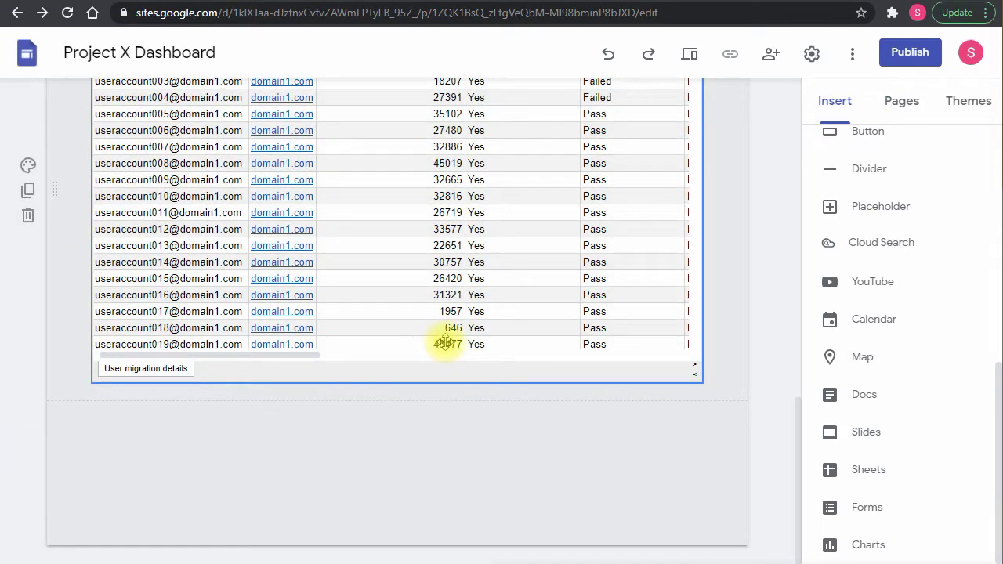
{"action": "scroll", "coordinate": [455, 337], "scroll_direction": "up", "scroll_amount": 2}
{"action": "scroll", "coordinate": [533, 322], "scroll_direction": "up", "scroll_amount": 5}
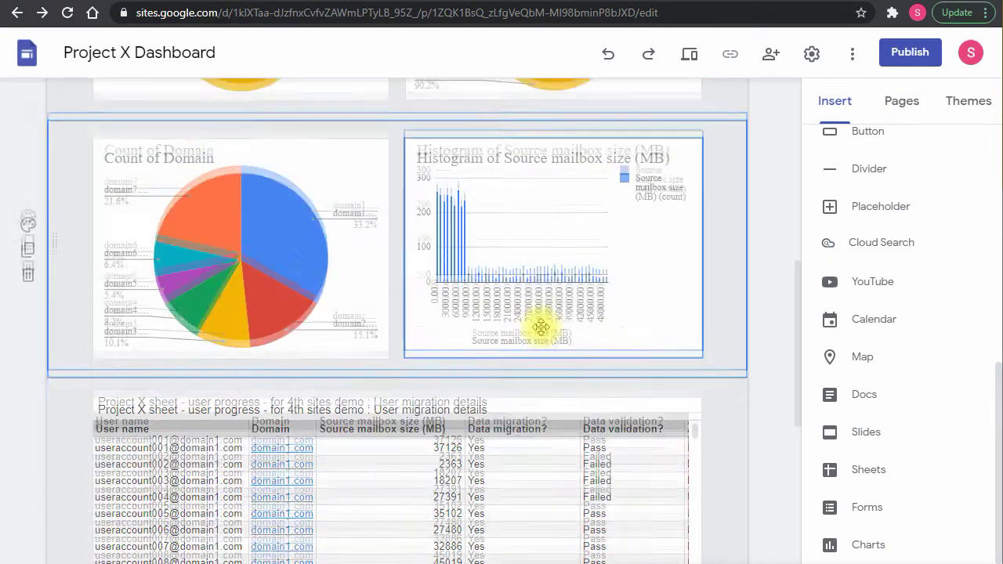
{"action": "scroll", "coordinate": [540, 327], "scroll_direction": "up", "scroll_amount": 4}
{"action": "scroll", "coordinate": [540, 327], "scroll_direction": "down", "scroll_amount": 1}
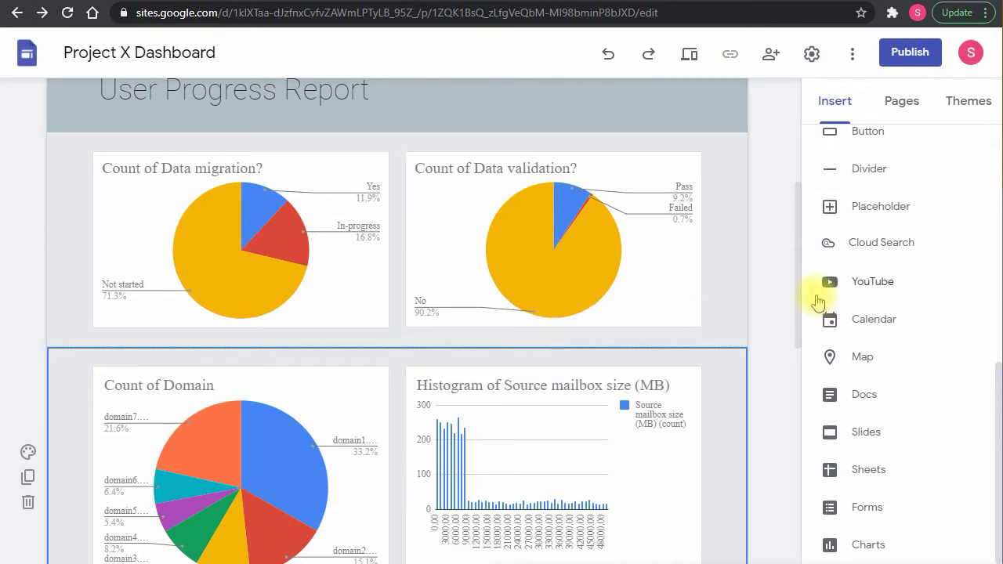
Add a new page named Risks and Issues to the site
{"action": "left_click", "coordinate": [893, 102]}
{"action": "left_click", "coordinate": [901, 511]}
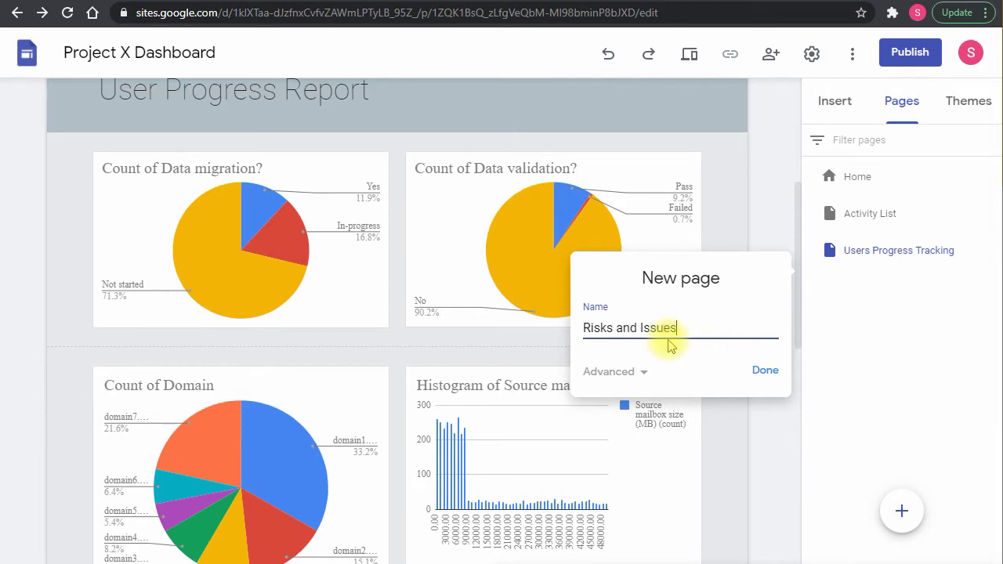
{"action": "key", "text": "Return"}
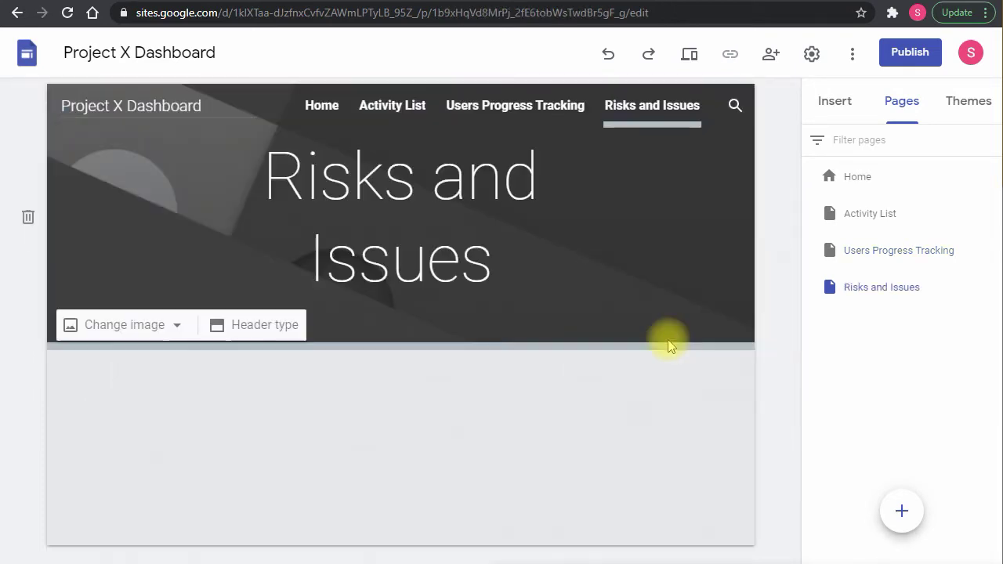
Add a text box reading "Risks and issues tracking" as a shaded section below the Risks and Issues page header
{"action": "left_click", "coordinate": [842, 121]}
{"action": "scroll", "coordinate": [870, 196], "scroll_direction": "up", "scroll_amount": 5}
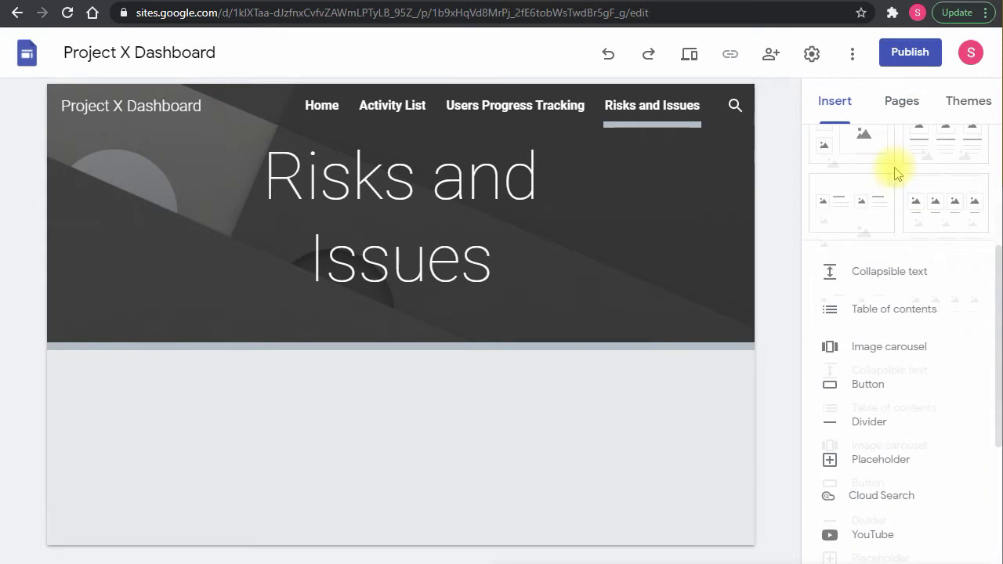
{"action": "left_click", "coordinate": [850, 161]}
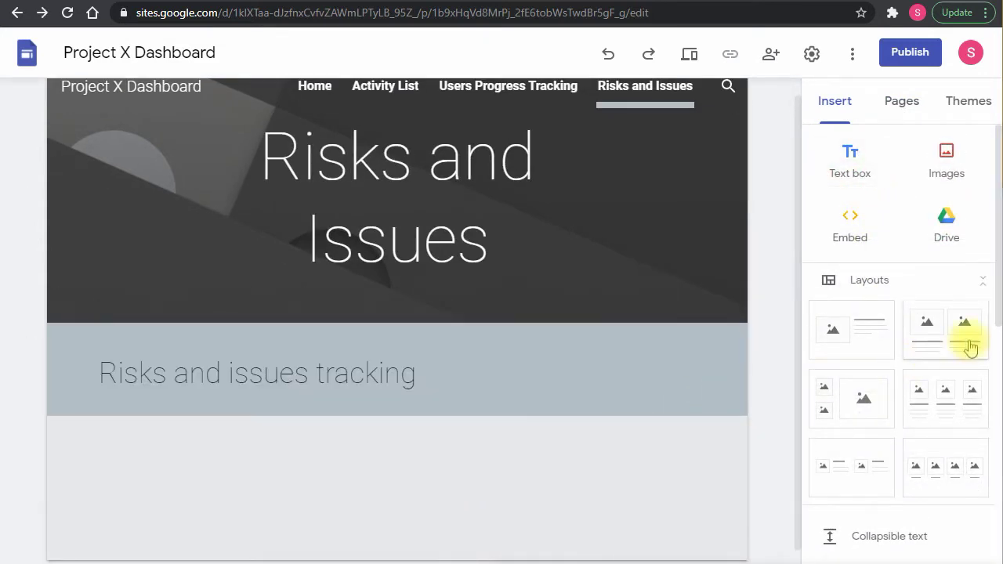
Embed the Project X risks and issues spreadsheet under the Risks and issues tracking heading and make its frame taller
{"action": "scroll", "coordinate": [916, 329], "scroll_direction": "down", "scroll_amount": 5}
{"action": "scroll", "coordinate": [912, 325], "scroll_direction": "down", "scroll_amount": 2}
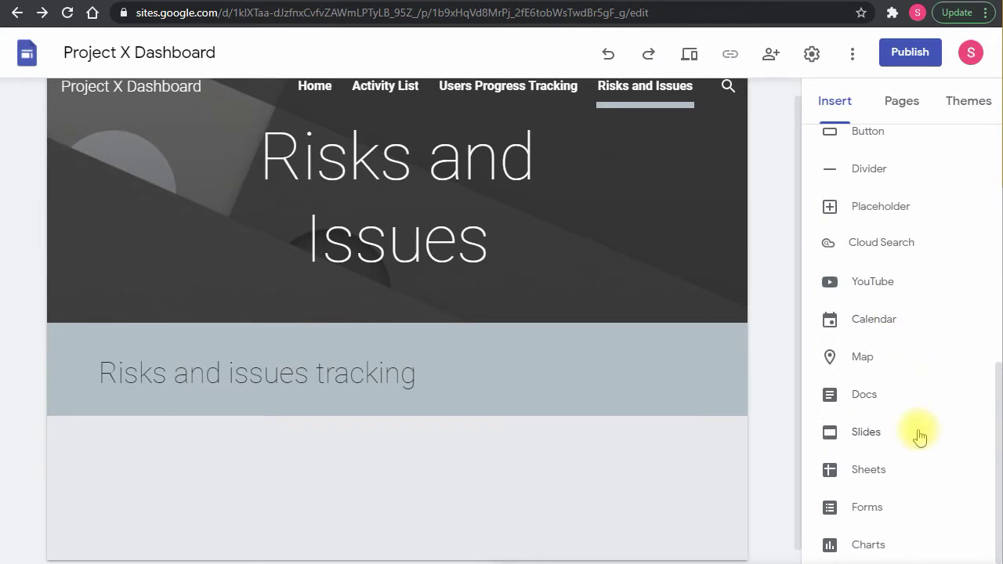
{"action": "left_click", "coordinate": [886, 471]}
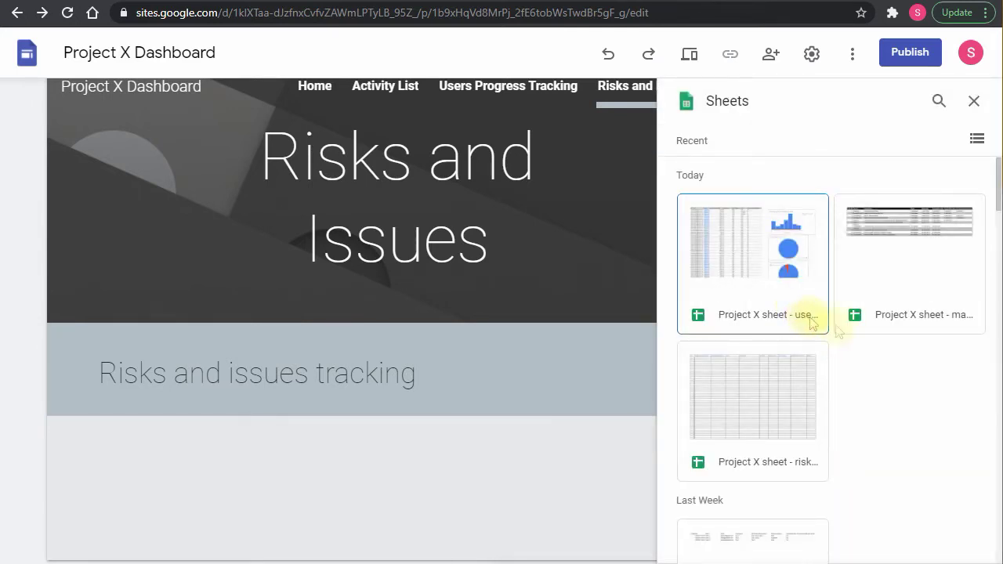
{"action": "left_click", "coordinate": [770, 396]}
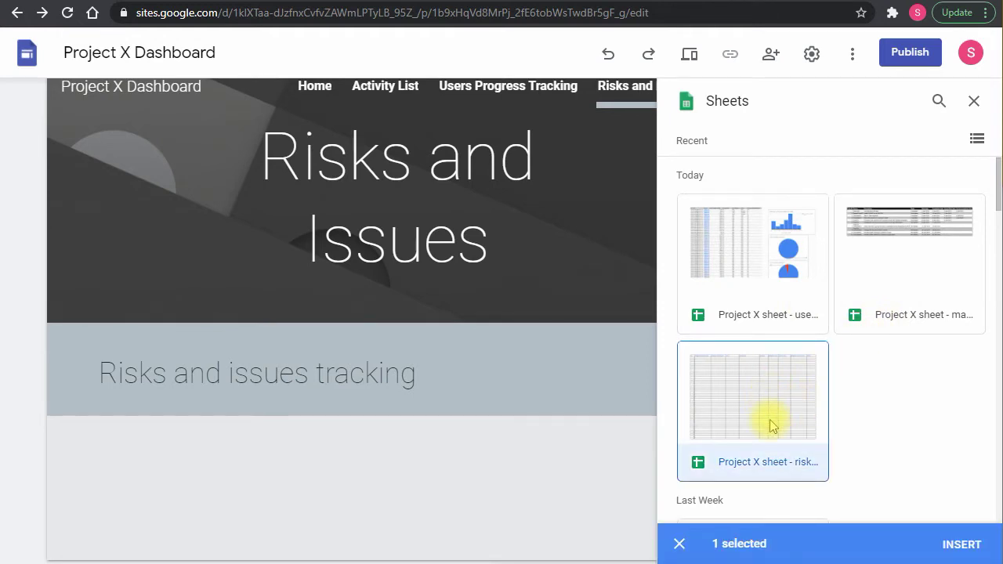
{"action": "left_click", "coordinate": [965, 544]}
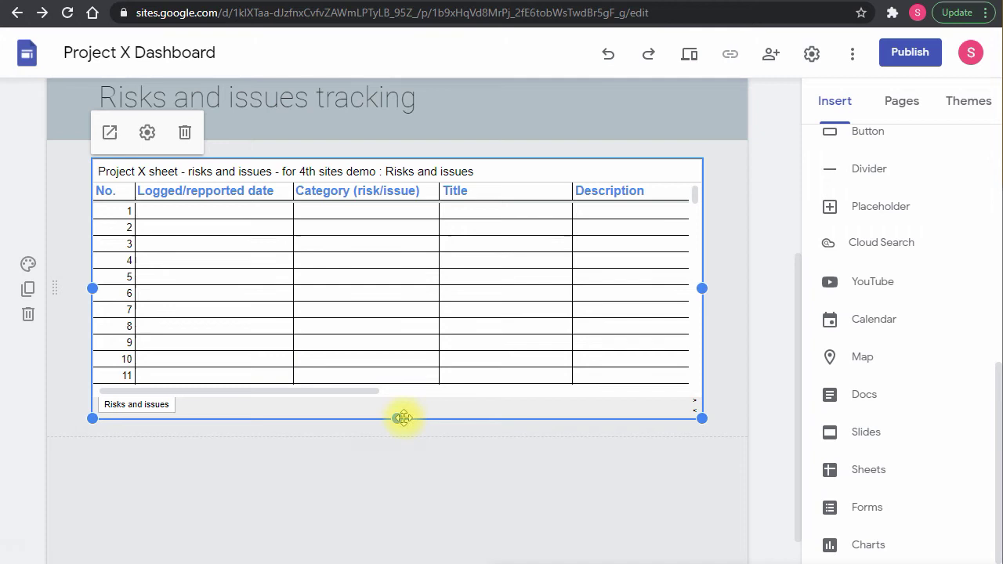
{"action": "left_click_drag", "start_coordinate": [398, 417], "coordinate": [377, 534]}
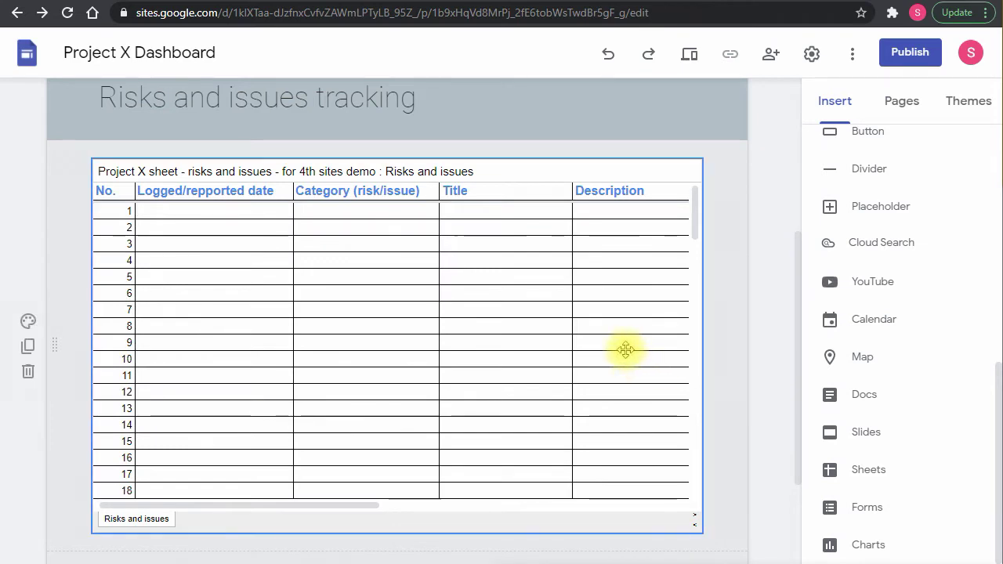
Widen the Risks and Issues title box on both sides to span the content width, keeping the title on one line
{"action": "scroll", "coordinate": [641, 348], "scroll_direction": "up", "scroll_amount": 4}
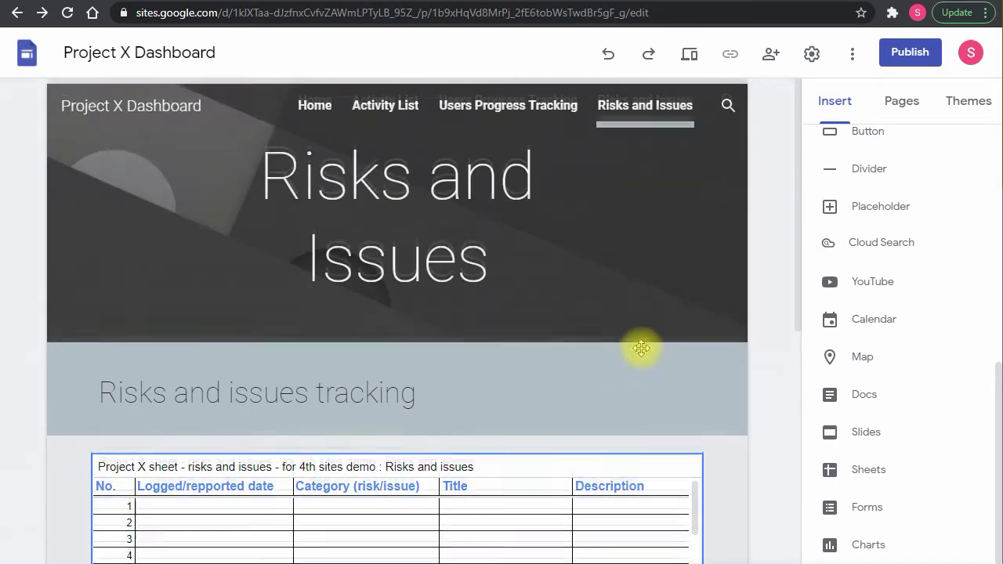
{"action": "left_click", "coordinate": [497, 279]}
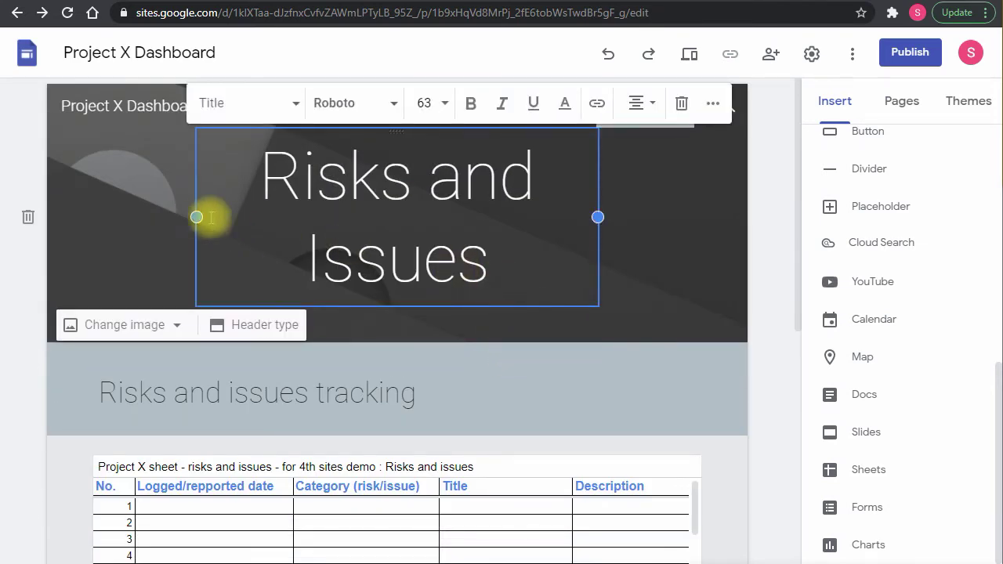
{"action": "left_click_drag", "start_coordinate": [196, 217], "coordinate": [92, 217]}
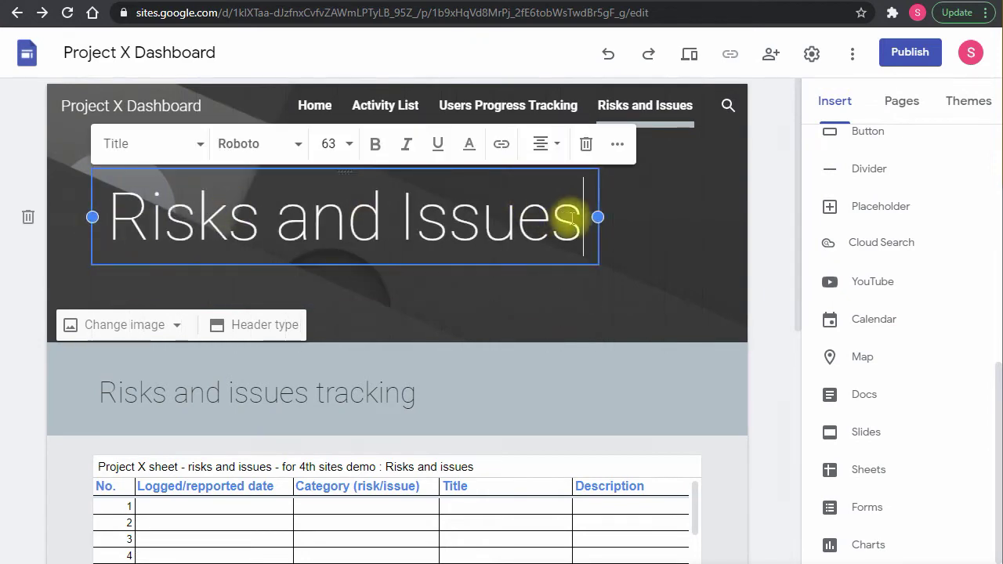
{"action": "left_click_drag", "start_coordinate": [597, 217], "coordinate": [701, 226]}
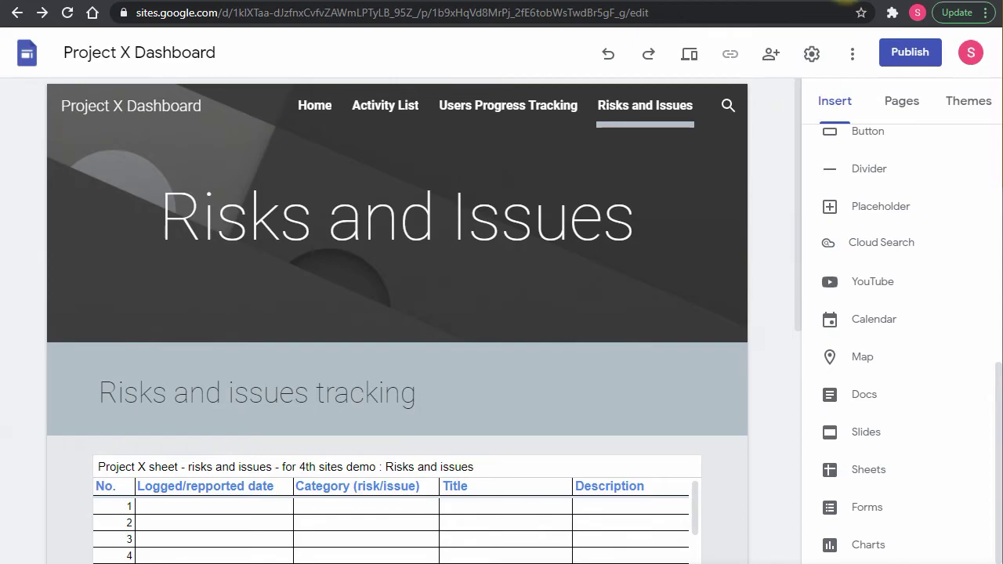
Open Google Drive in a new browser tab and create a shared drive named Projects
{"action": "key", "text": "ctrl+t"}
{"action": "type", "text": "drive"}
{"action": "key", "text": "Return"}
{"action": "left_click", "coordinate": [81, 212]}
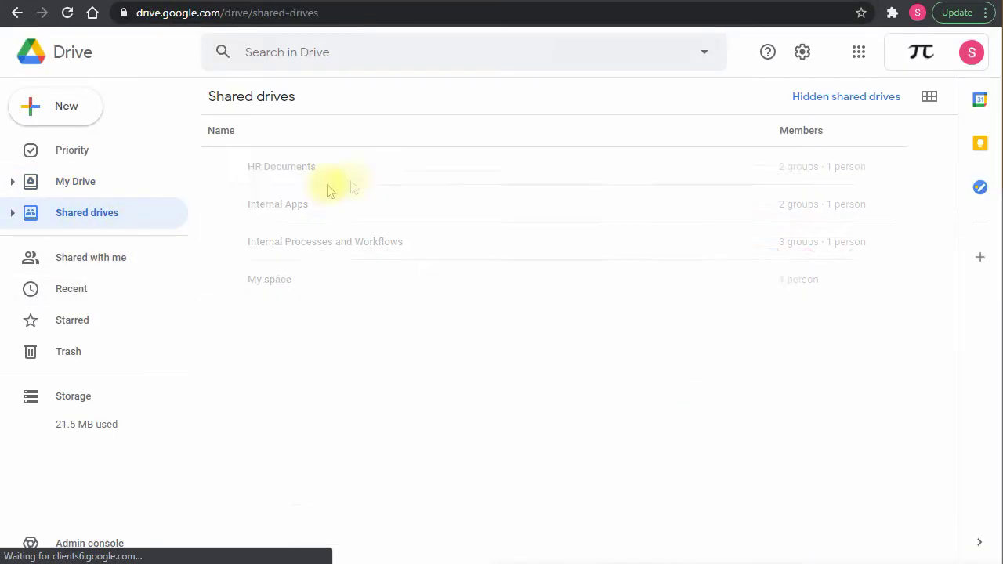
{"action": "right_click", "coordinate": [342, 382]}
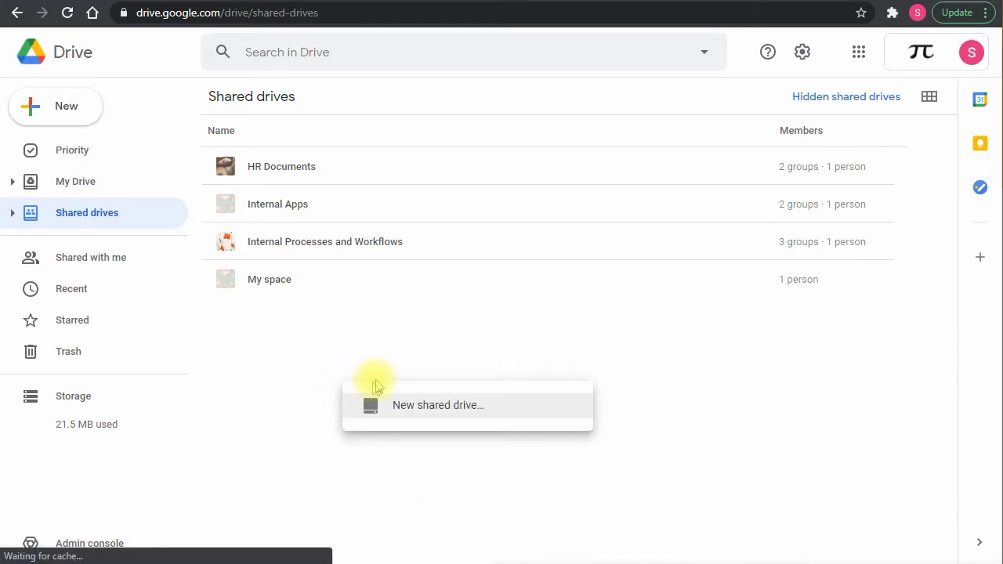
{"action": "left_click", "coordinate": [398, 405]}
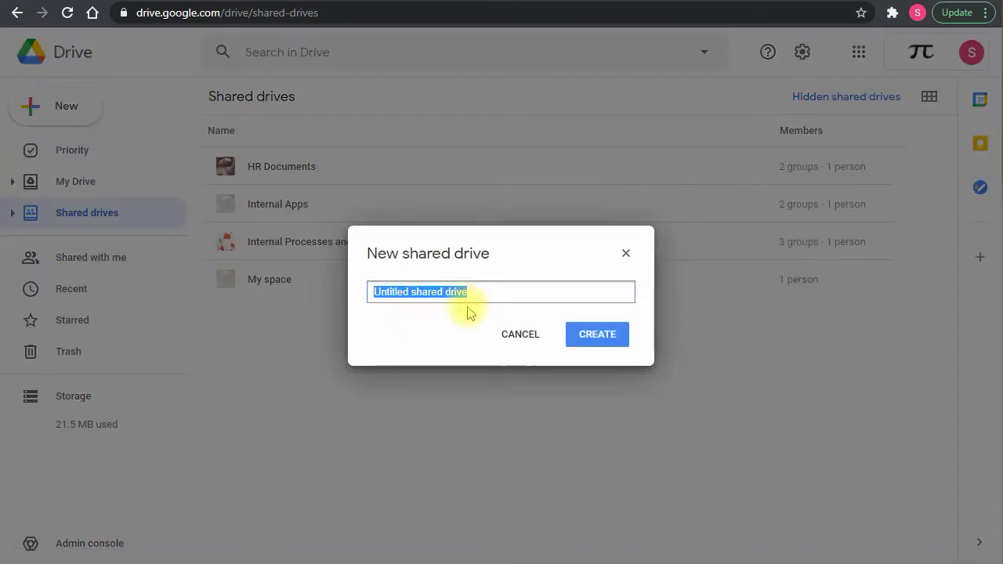
{"action": "type", "text": "Projects"}
{"action": "key", "text": "Return"}
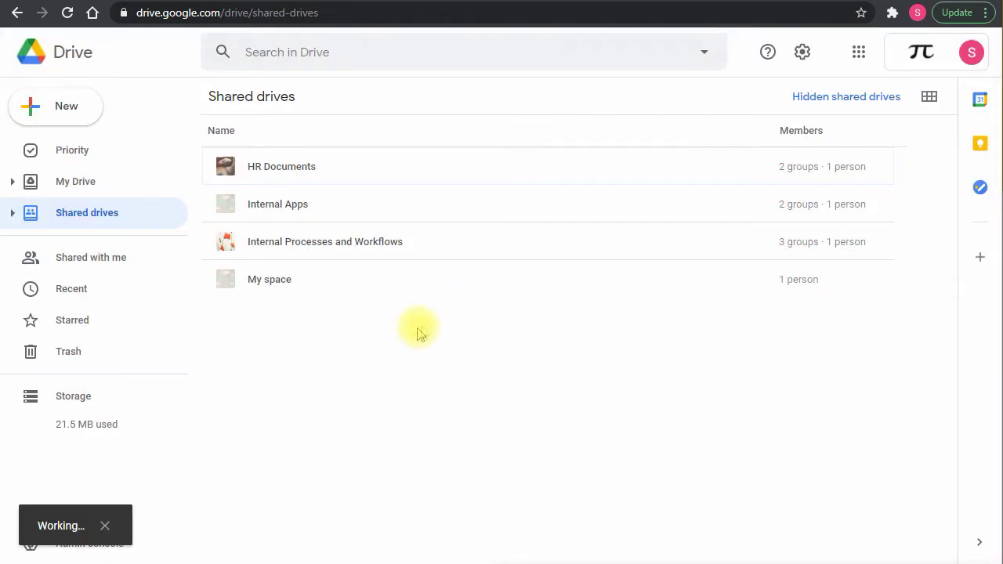
Create a folder named Customer X Google Workspace Project inside the Projects shared drive
{"action": "double_click", "coordinate": [320, 320]}
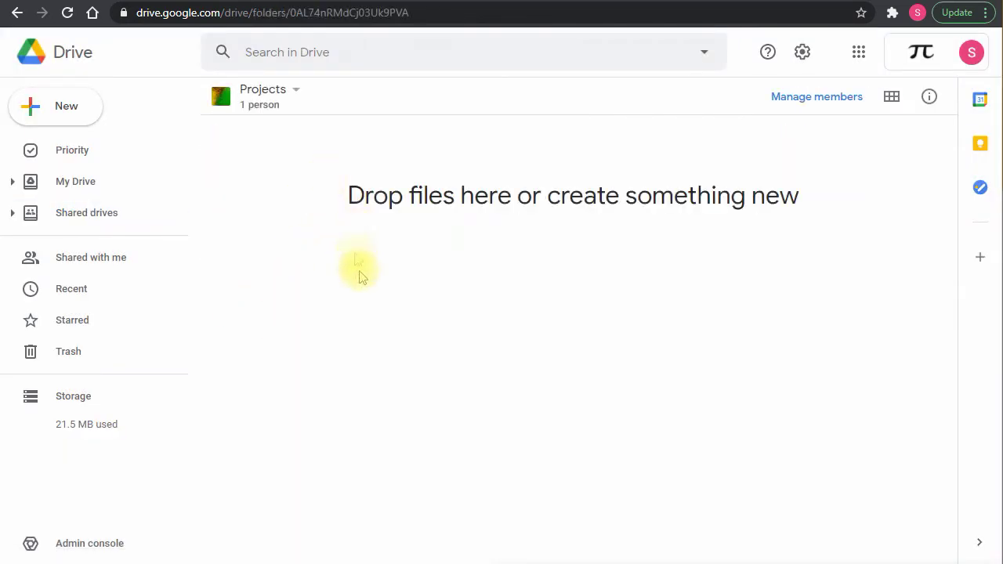
{"action": "right_click", "coordinate": [382, 230]}
{"action": "left_click", "coordinate": [415, 249]}
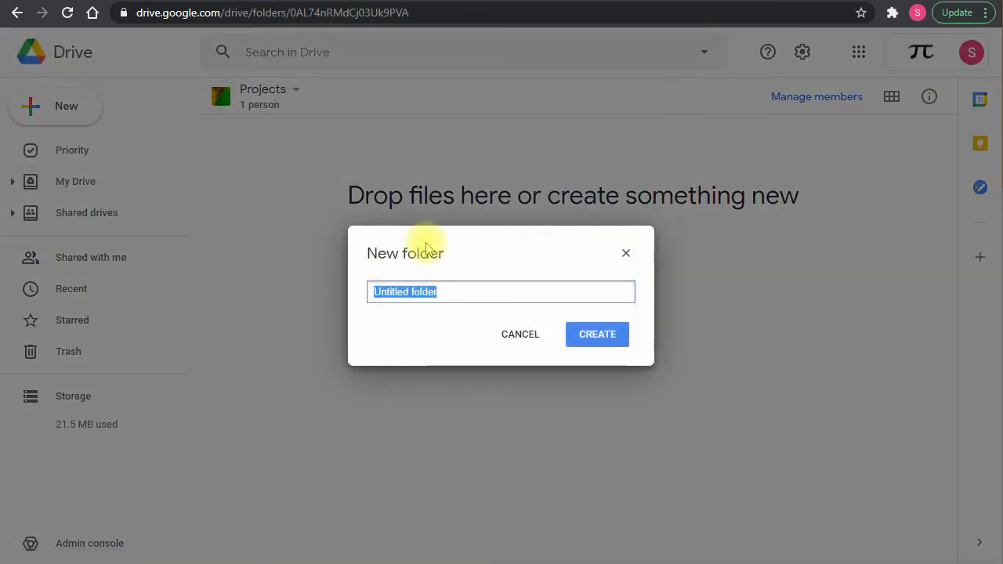
{"action": "type", "text": "Customer X Google Workspace Project"}
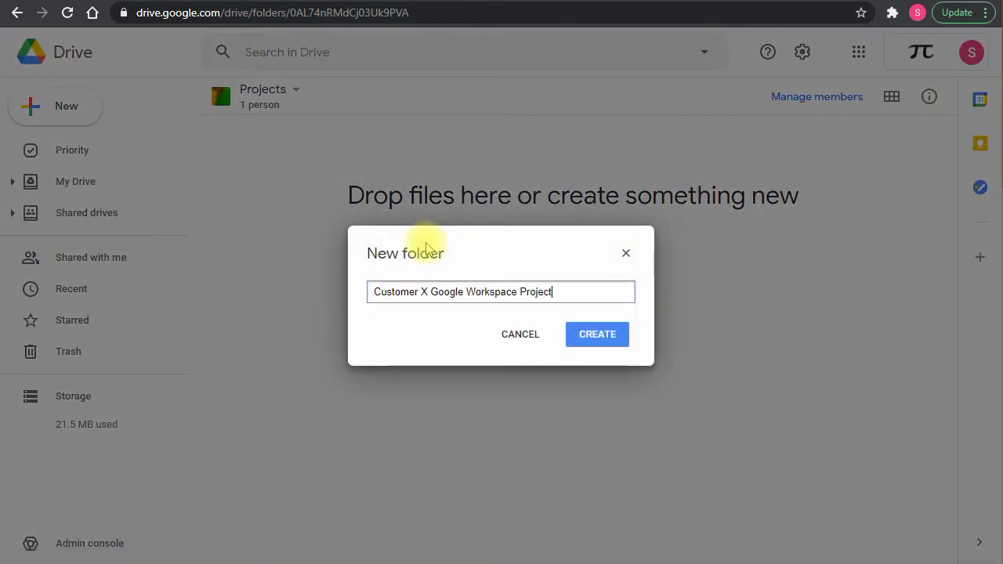
{"action": "key", "text": "Return"}
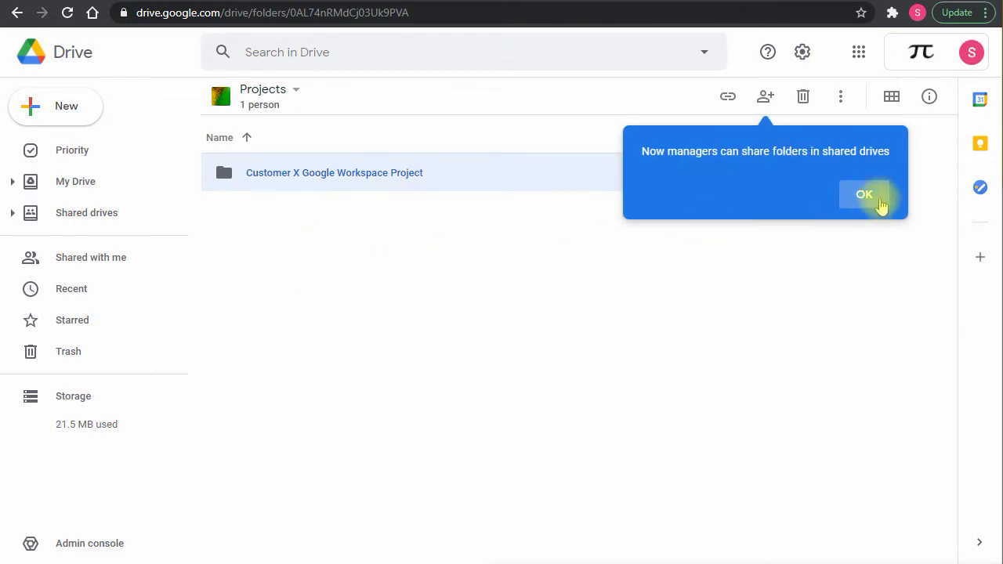
{"action": "left_click", "coordinate": [880, 204]}
{"action": "left_click", "coordinate": [418, 264]}
Share the Customer X Google Workspace Project folder with anyone with the link as Viewer and copy its link
{"action": "left_click", "coordinate": [360, 189]}
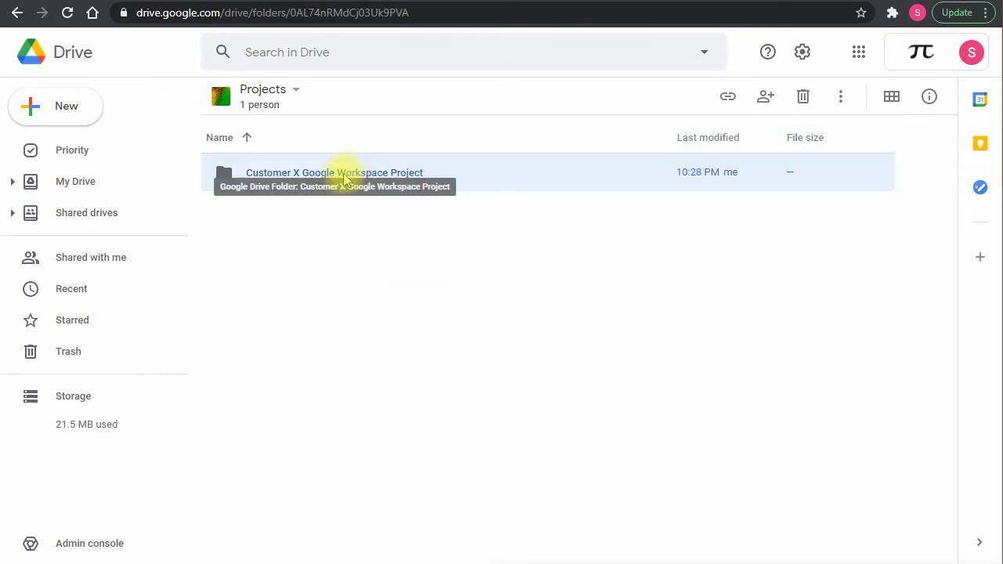
{"action": "right_click", "coordinate": [331, 175]}
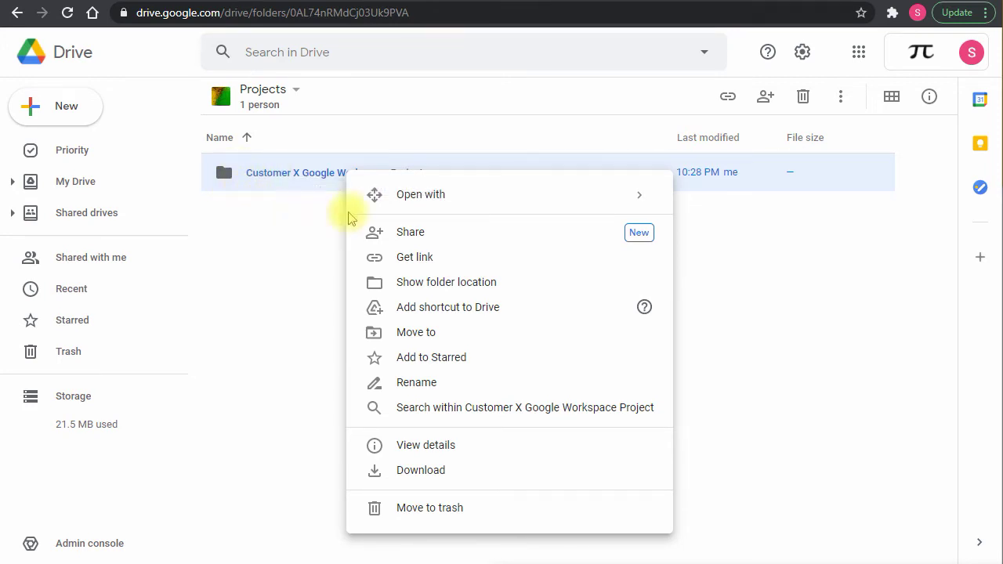
{"action": "left_click", "coordinate": [586, 237]}
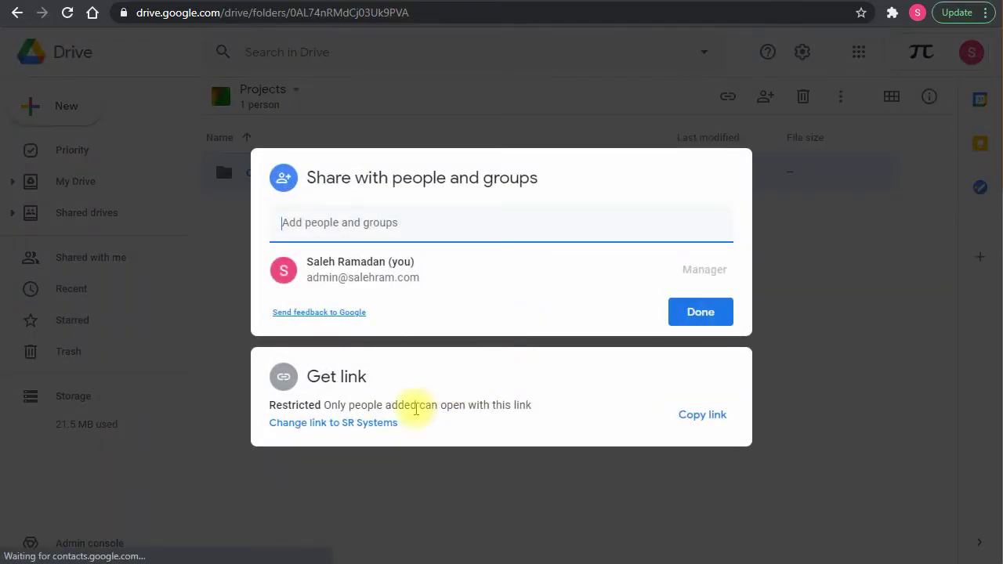
{"action": "left_click", "coordinate": [353, 422]}
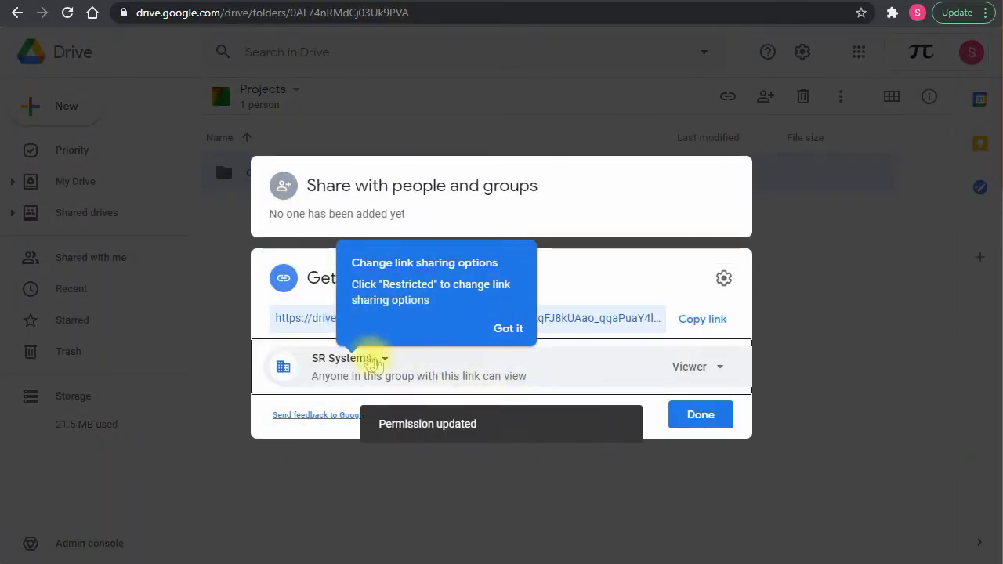
{"action": "left_click", "coordinate": [383, 358]}
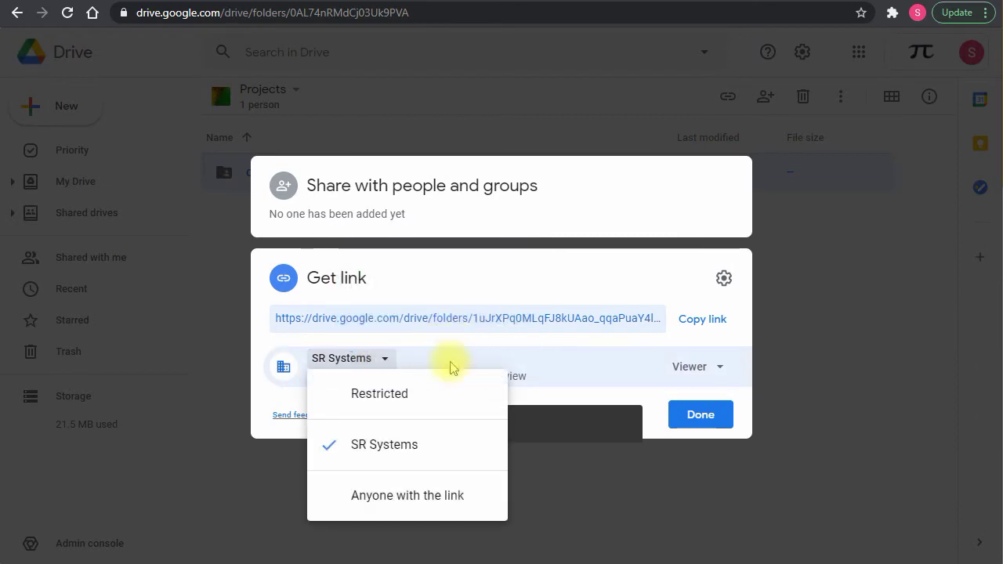
{"action": "left_click", "coordinate": [445, 502]}
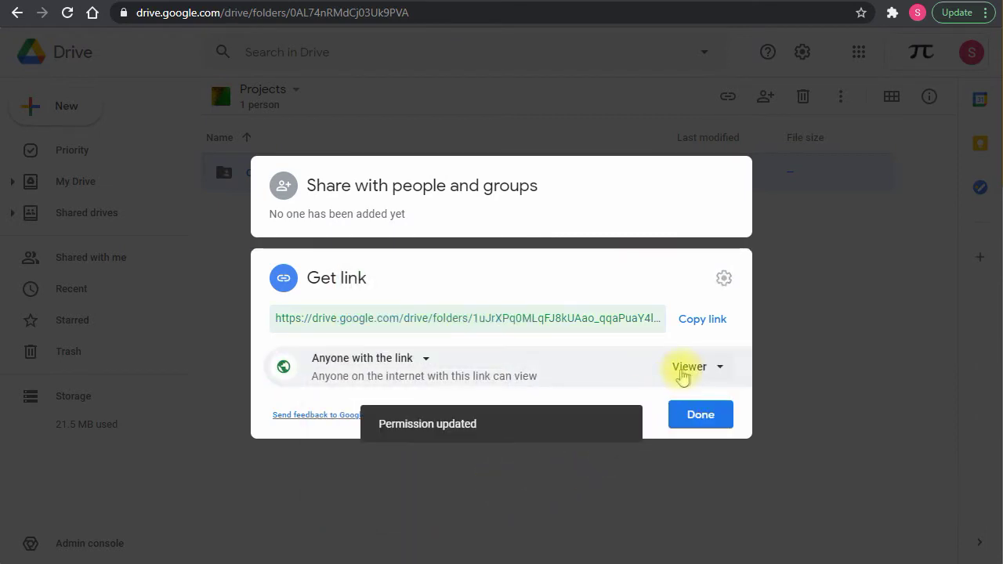
{"action": "left_click", "coordinate": [702, 319]}
{"action": "left_click", "coordinate": [709, 413]}
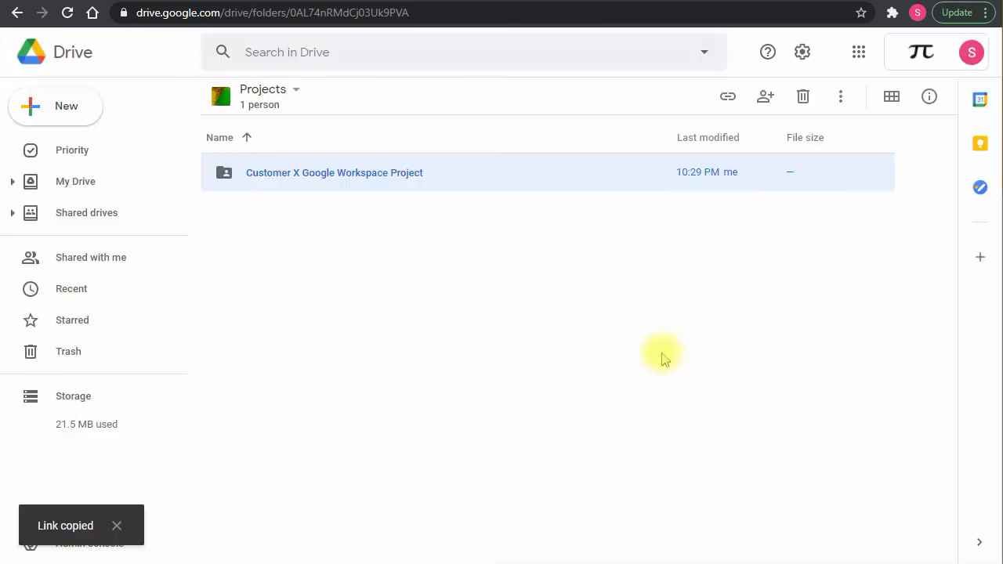
Return to the Google Sites editor and add a new page named Documents and Resources
{"action": "left_click", "coordinate": [598, 6]}
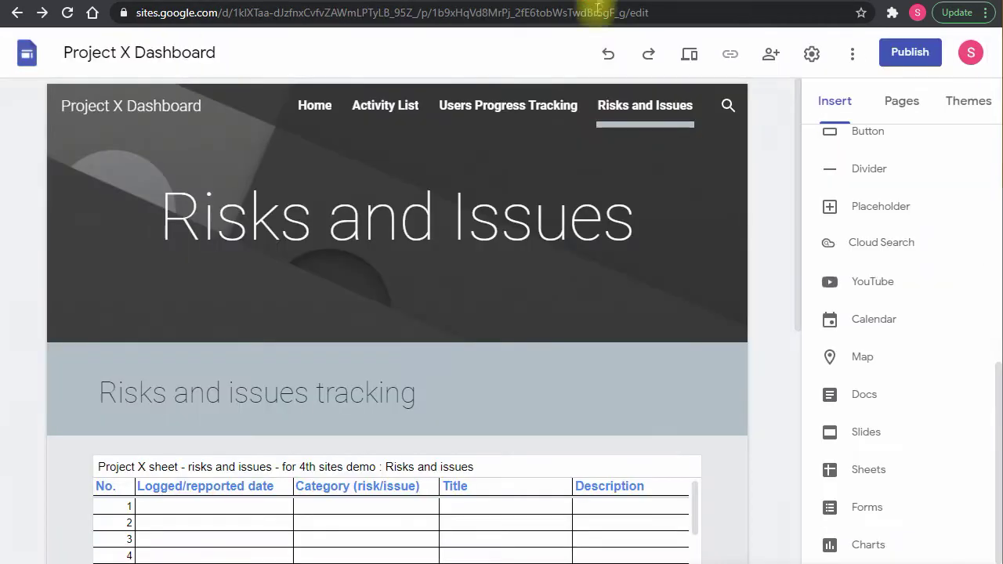
{"action": "left_click", "coordinate": [897, 103]}
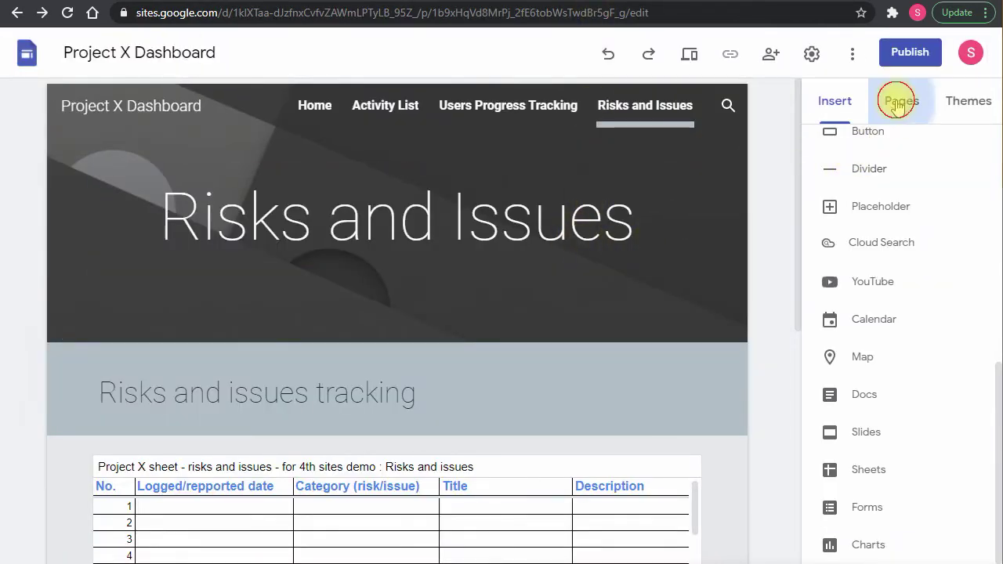
{"action": "left_click", "coordinate": [898, 510]}
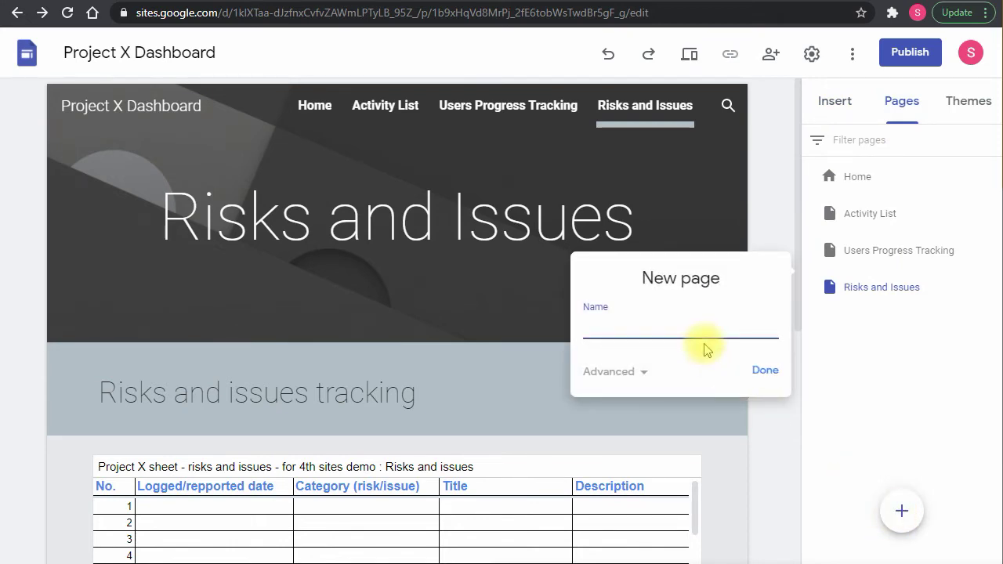
{"action": "type", "text": "Documents and Resources"}
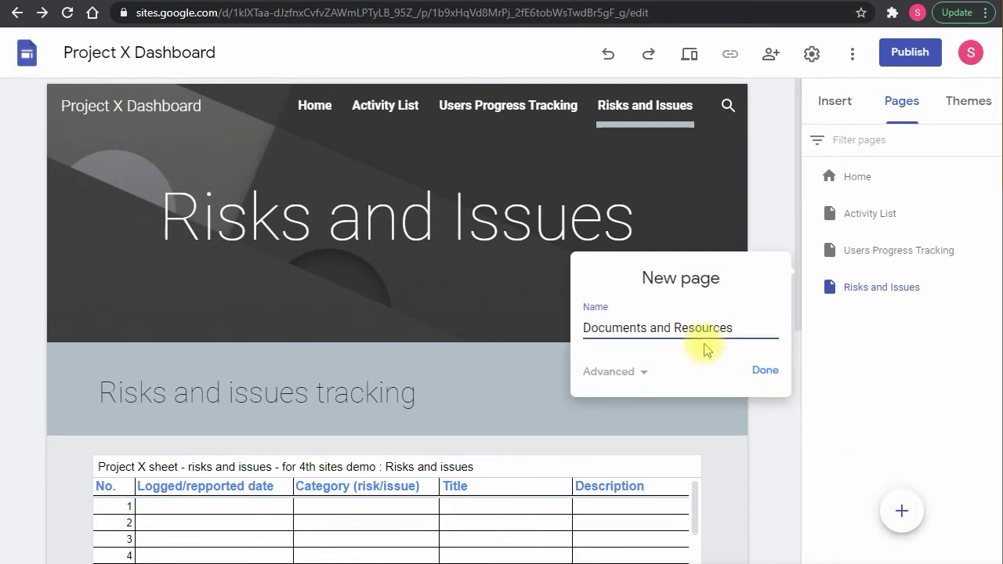
{"action": "left_click", "coordinate": [764, 371]}
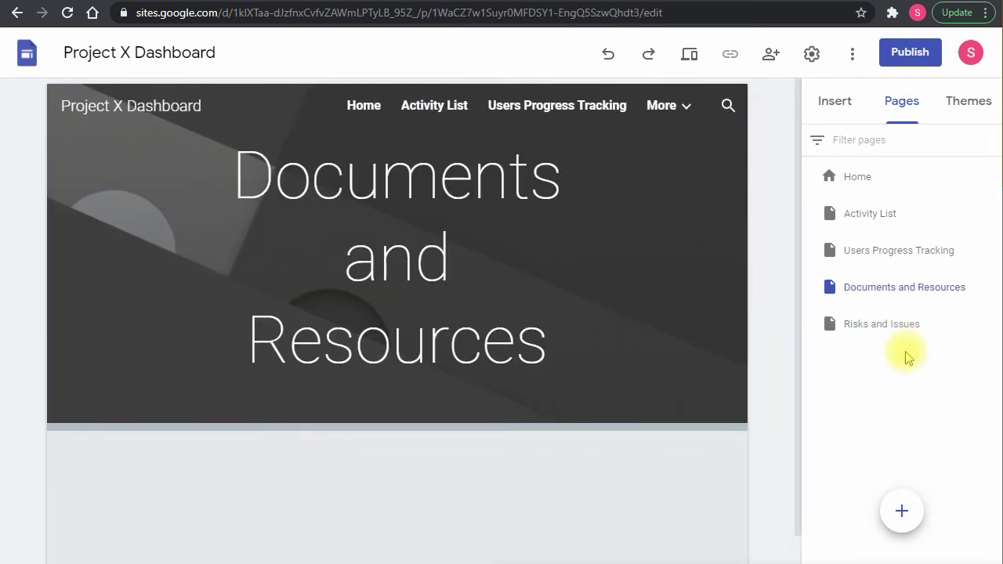
Widen the Documents and Resources title box on both sides to span the content width
{"action": "left_click", "coordinate": [293, 262]}
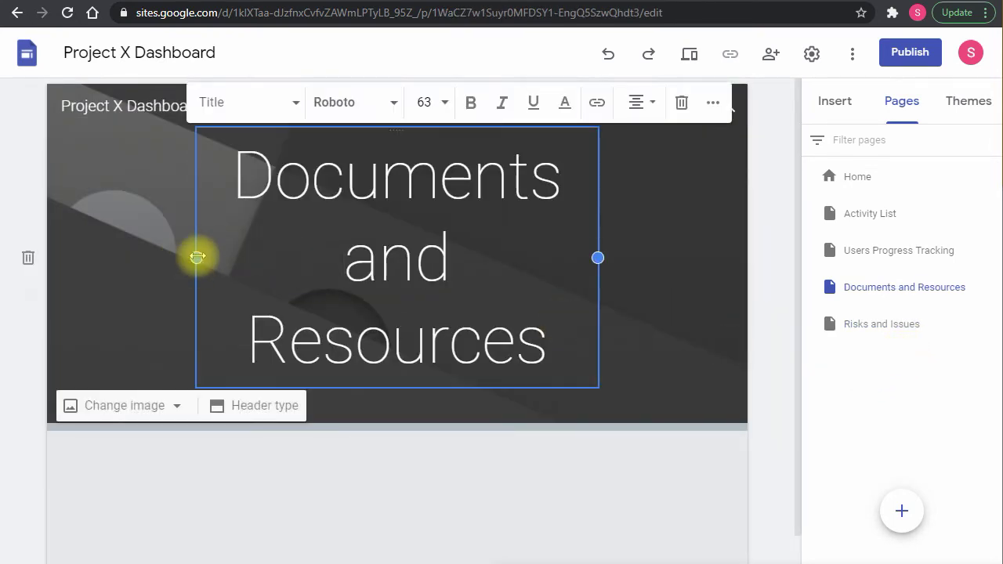
{"action": "left_click_drag", "start_coordinate": [197, 257], "coordinate": [87, 265]}
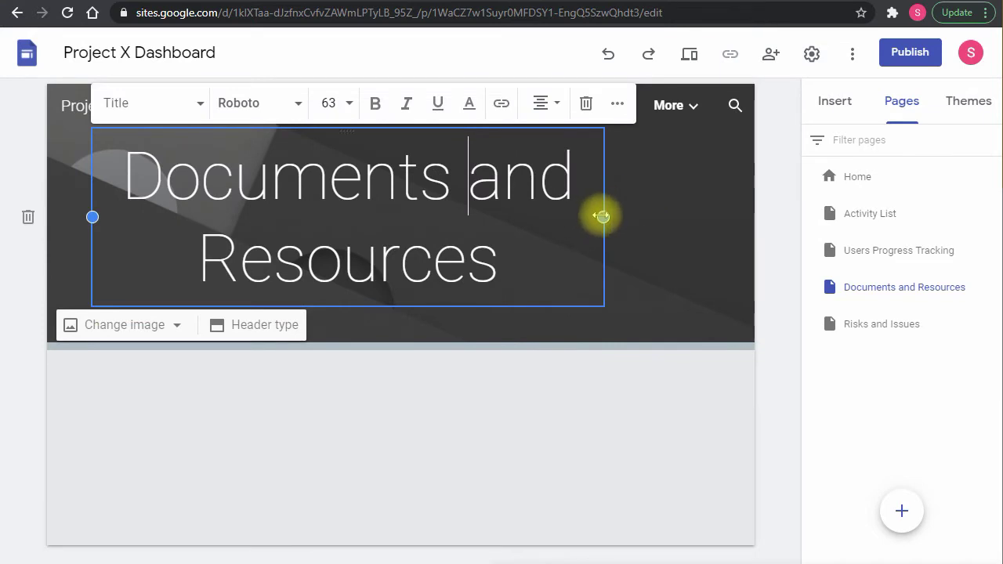
{"action": "left_click_drag", "start_coordinate": [601, 217], "coordinate": [708, 217]}
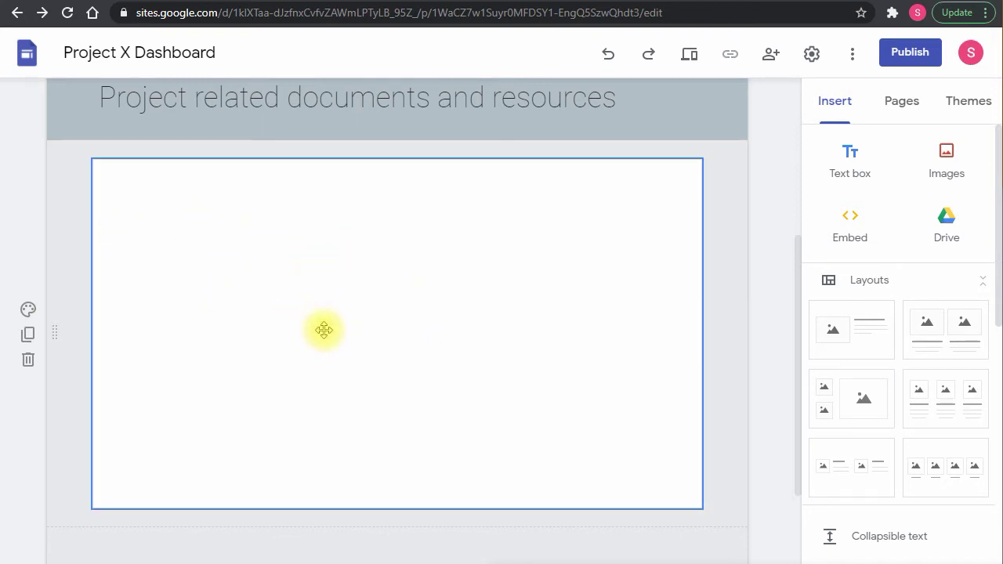
Switch to Google Drive, open the Customer X Google Workspace Project folder and bring up its options for adding files
{"action": "left_click", "coordinate": [705, 6]}
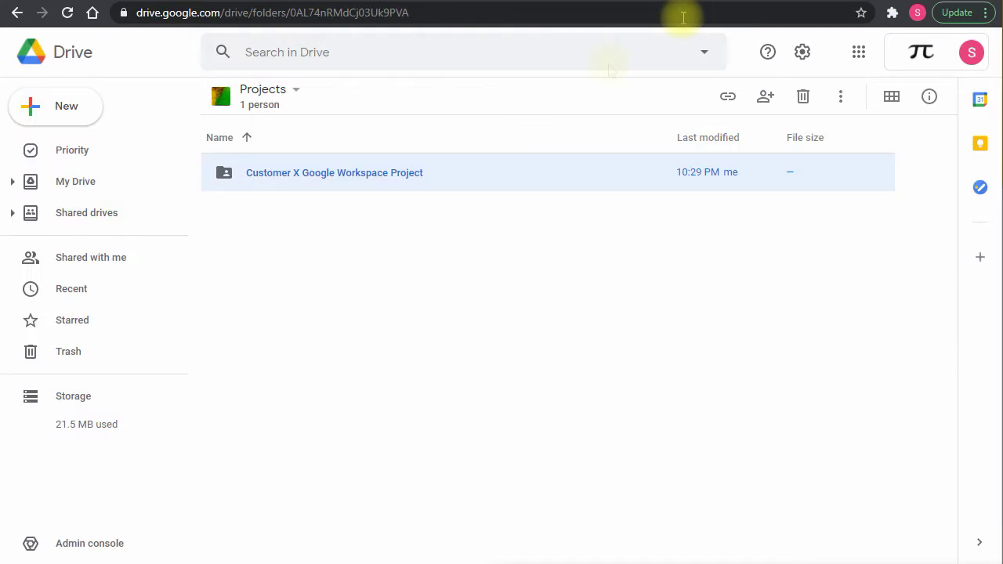
{"action": "double_click", "coordinate": [269, 166]}
{"action": "right_click", "coordinate": [344, 322]}
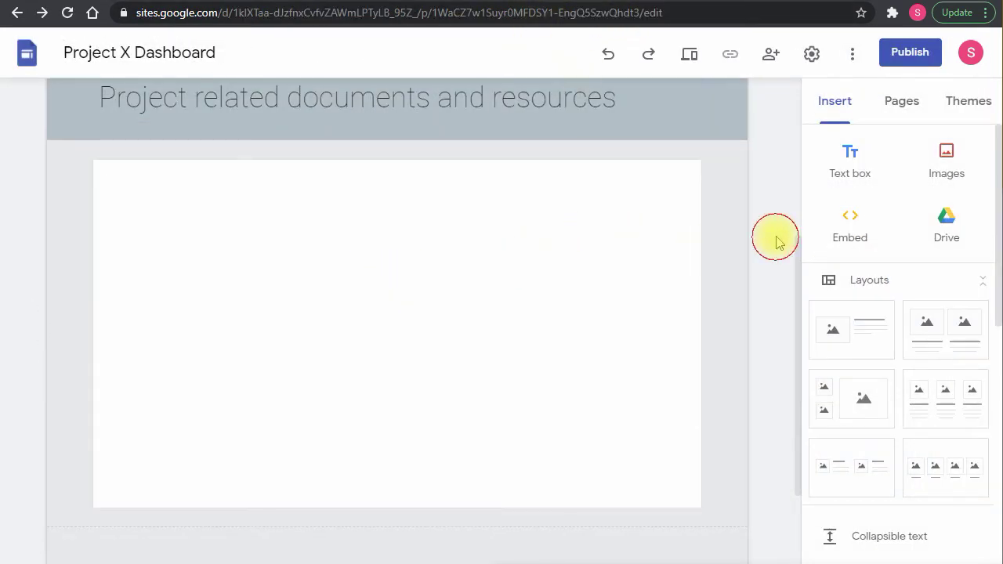
Preview the site's Documents and Resources page, check the embedded Drive folder listing, and return to the editor
{"action": "left_click", "coordinate": [690, 56]}
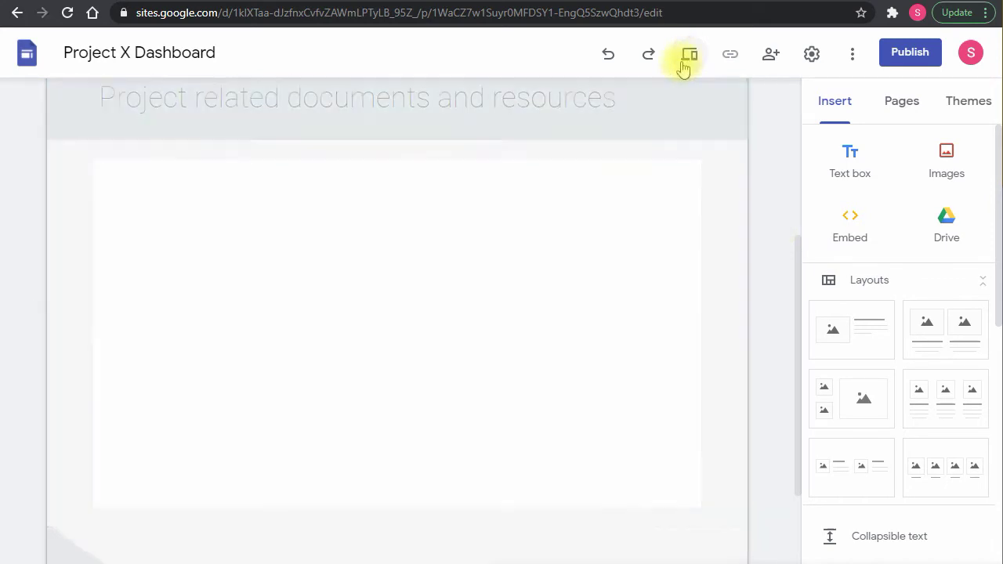
{"action": "scroll", "coordinate": [642, 366], "scroll_direction": "down", "scroll_amount": 1}
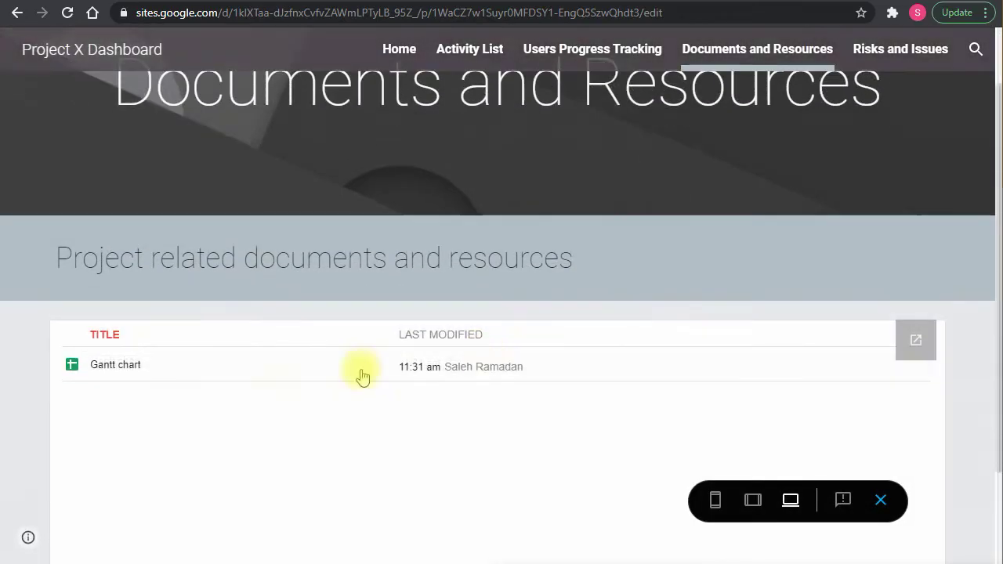
{"action": "scroll", "coordinate": [415, 373], "scroll_direction": "down", "scroll_amount": 2}
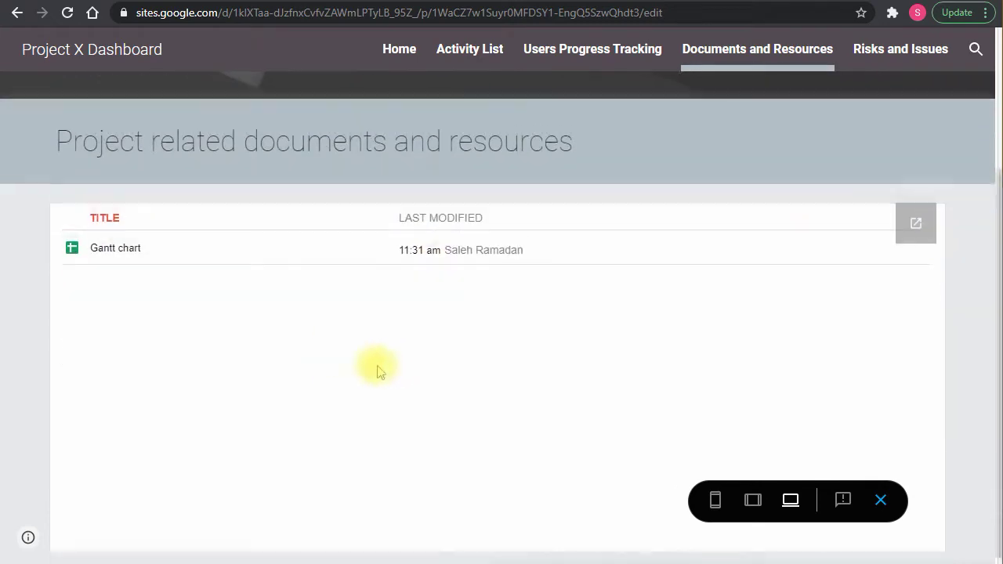
{"action": "scroll", "coordinate": [327, 332], "scroll_direction": "up", "scroll_amount": 3}
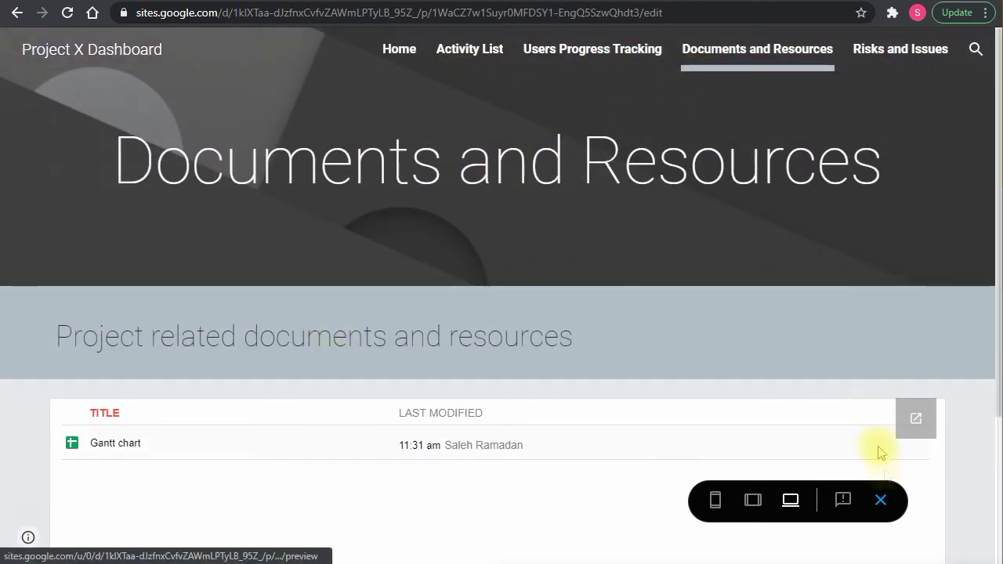
{"action": "left_click", "coordinate": [880, 502]}
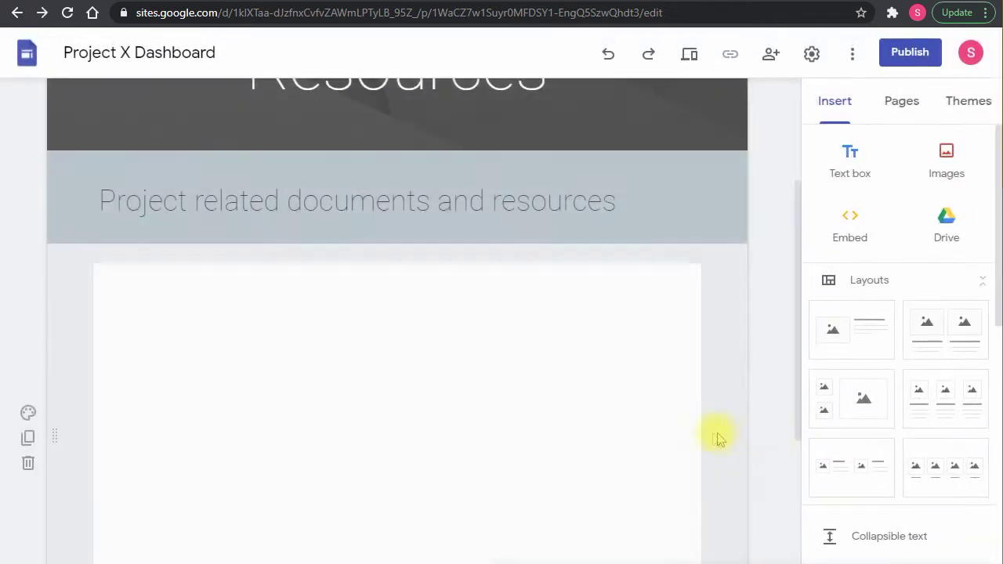
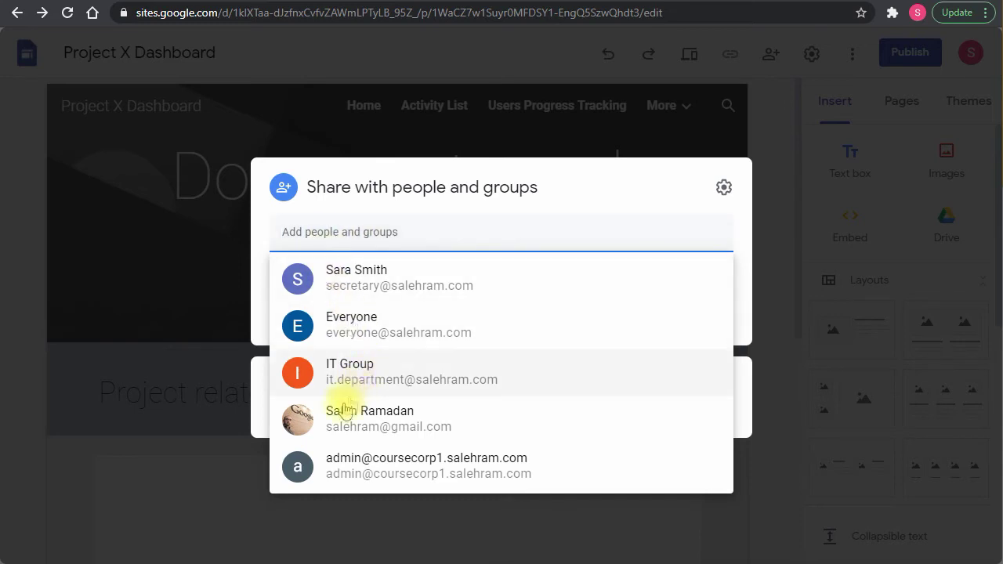
Share the site with the suggested Gmail contact as Published Viewer and allow sharing outside the organization
{"action": "left_click", "coordinate": [352, 422]}
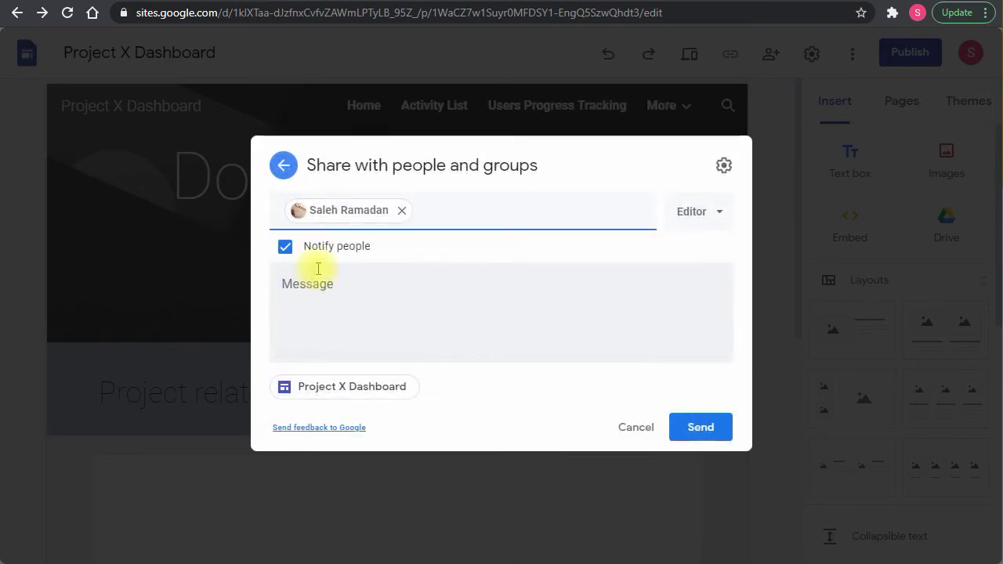
{"action": "left_click", "coordinate": [685, 212]}
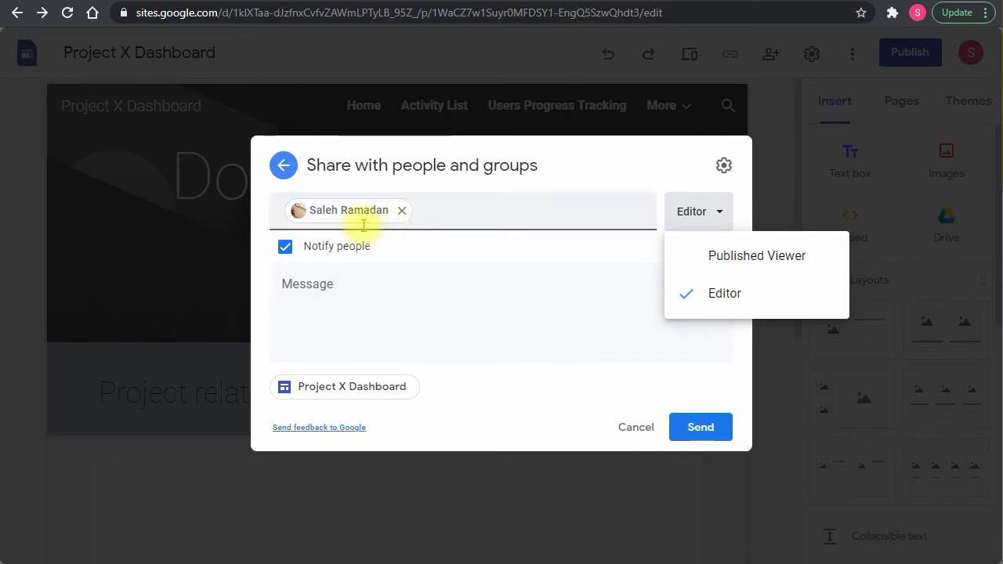
{"action": "left_click", "coordinate": [757, 257]}
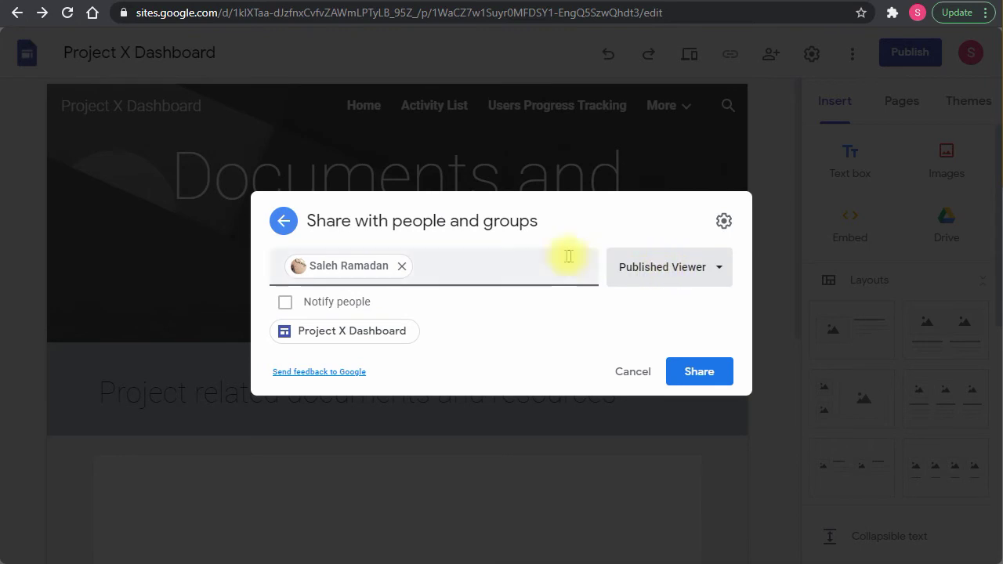
{"action": "left_click", "coordinate": [678, 374]}
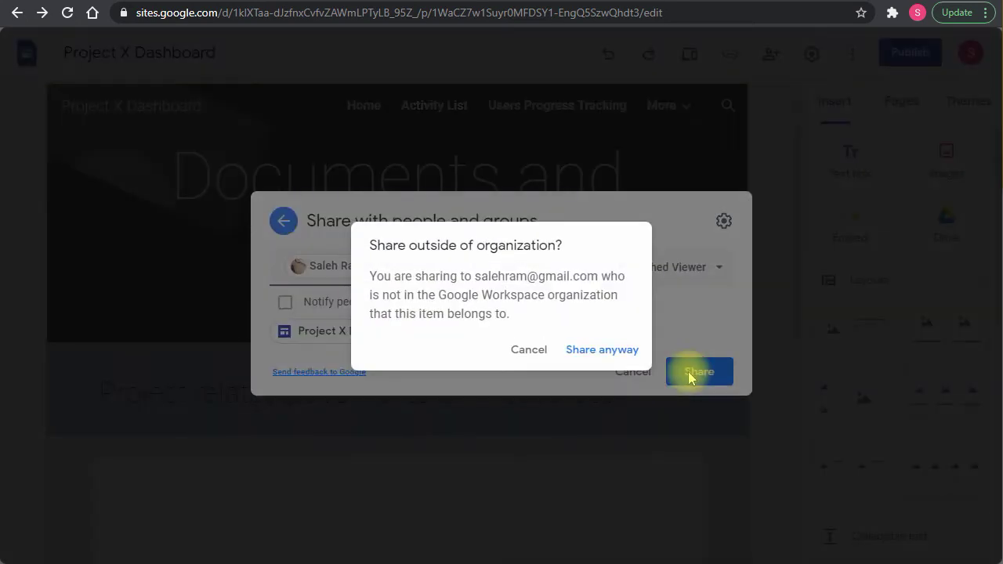
{"action": "left_click", "coordinate": [595, 354]}
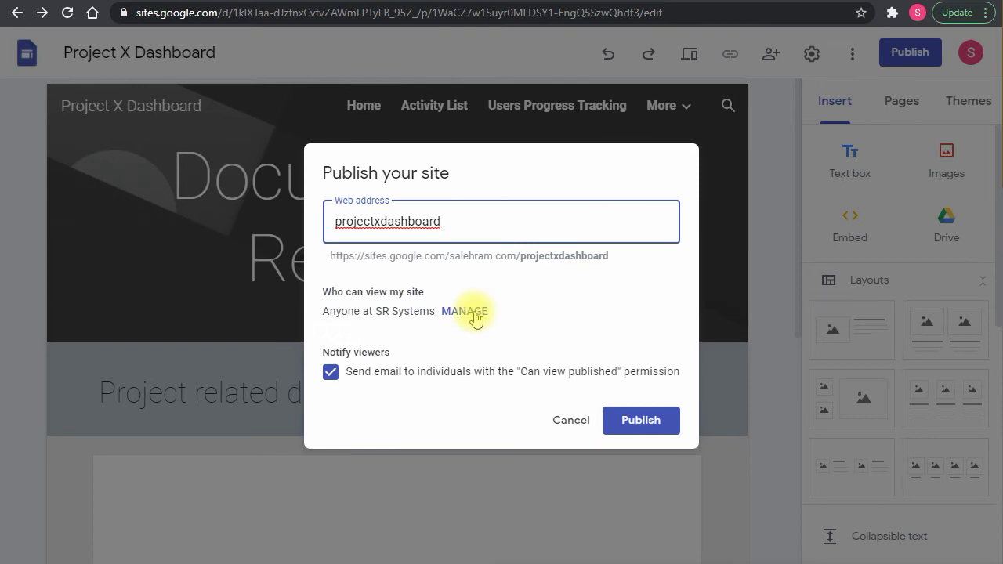
Publish the site with the web address projectxdashboard and review who it is shared with
{"action": "left_click", "coordinate": [639, 419]}
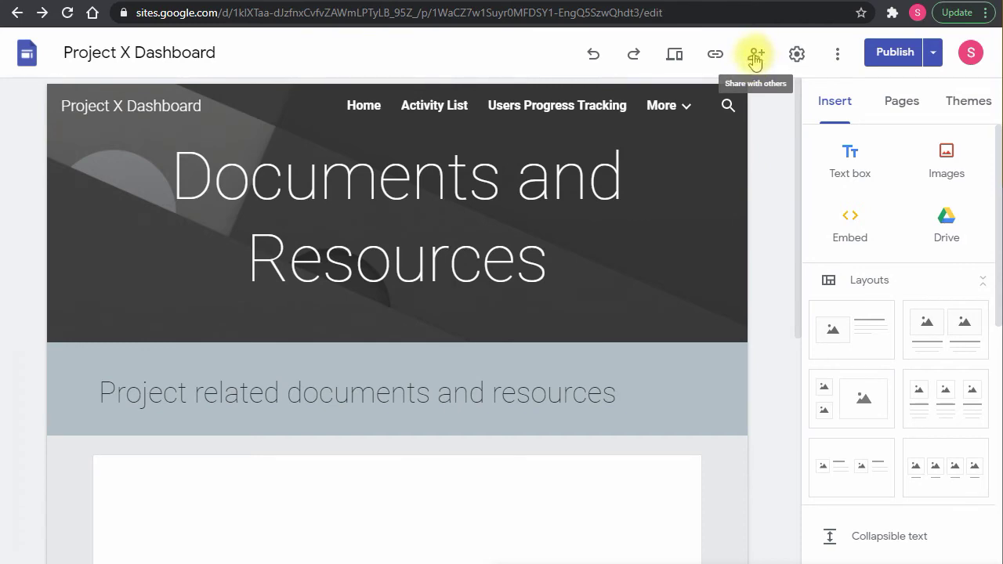
{"action": "left_click", "coordinate": [756, 59]}
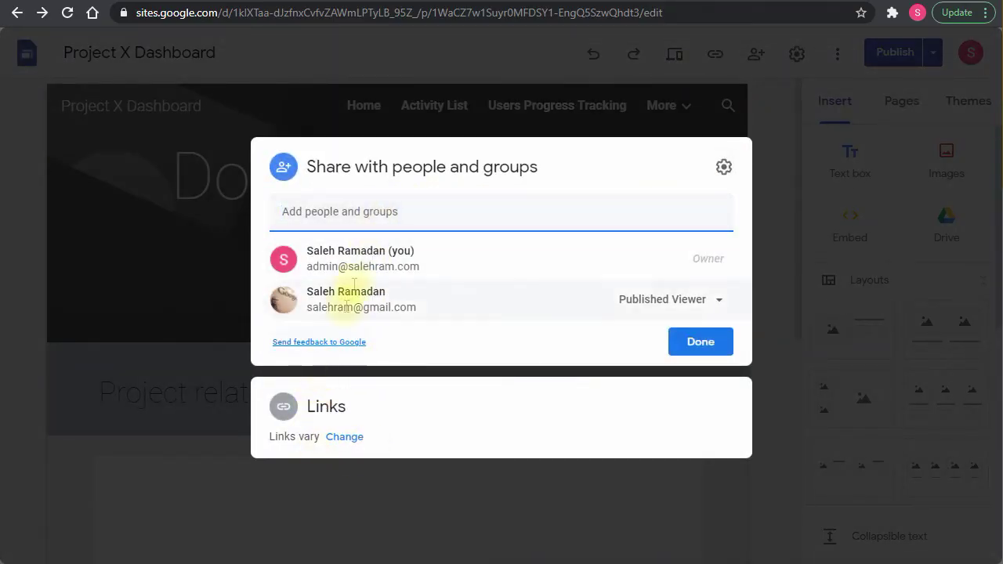
{"action": "left_click", "coordinate": [360, 208]}
{"action": "left_click", "coordinate": [369, 209]}
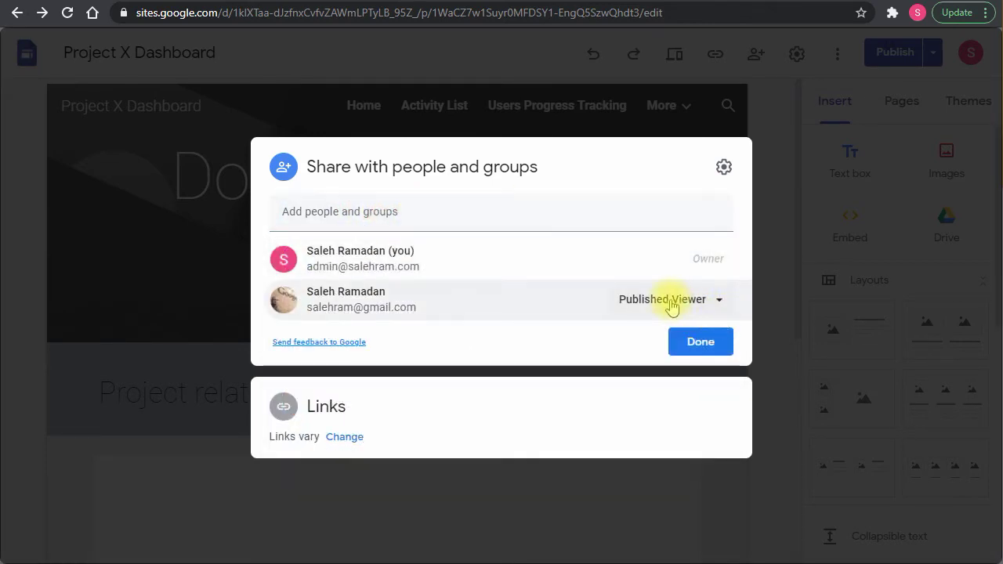
{"action": "left_click", "coordinate": [719, 341]}
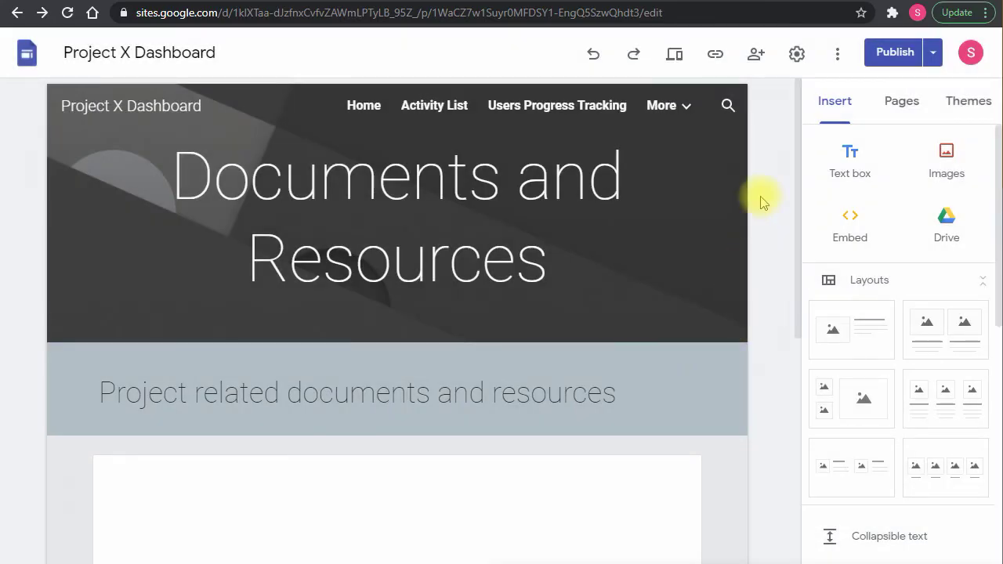
Copy the published link of the Home page and open the live site in a new browser tab
{"action": "left_click", "coordinate": [715, 54]}
{"action": "left_click", "coordinate": [690, 305]}
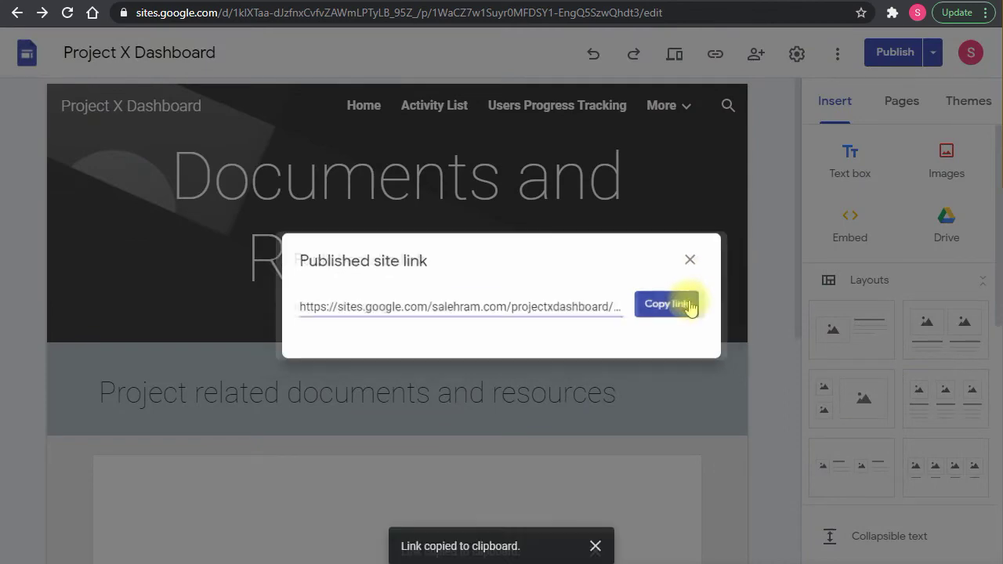
{"action": "left_click", "coordinate": [354, 103]}
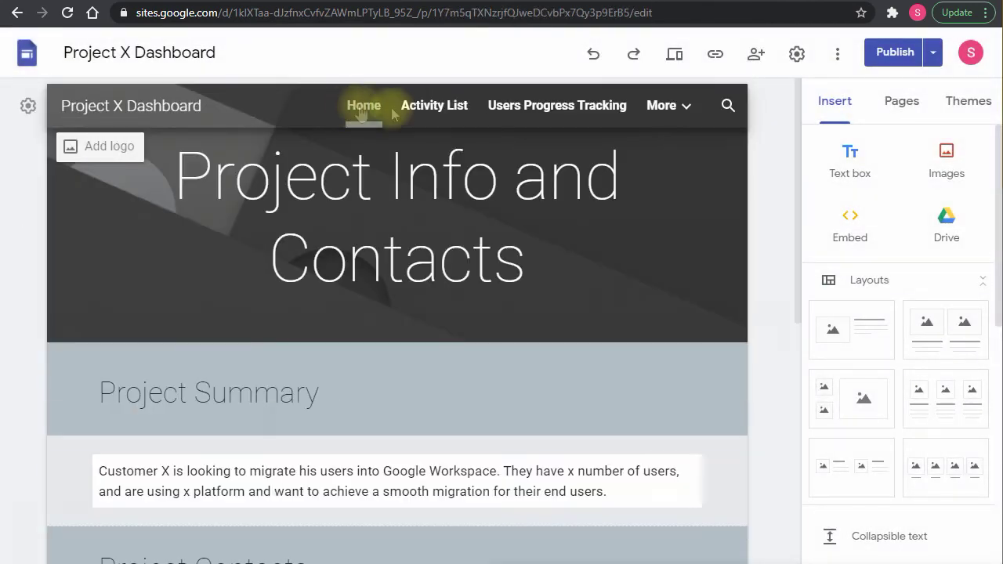
{"action": "left_click", "coordinate": [713, 55]}
{"action": "left_click", "coordinate": [682, 302]}
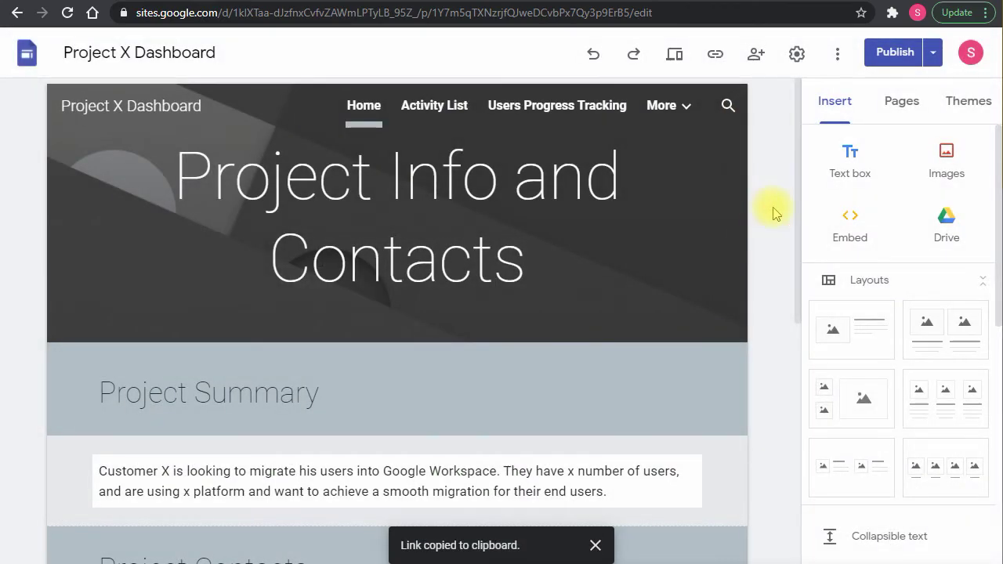
{"action": "key", "text": "ctrl+t"}
{"action": "key", "text": "ctrl+v"}
{"action": "key", "text": "Return"}
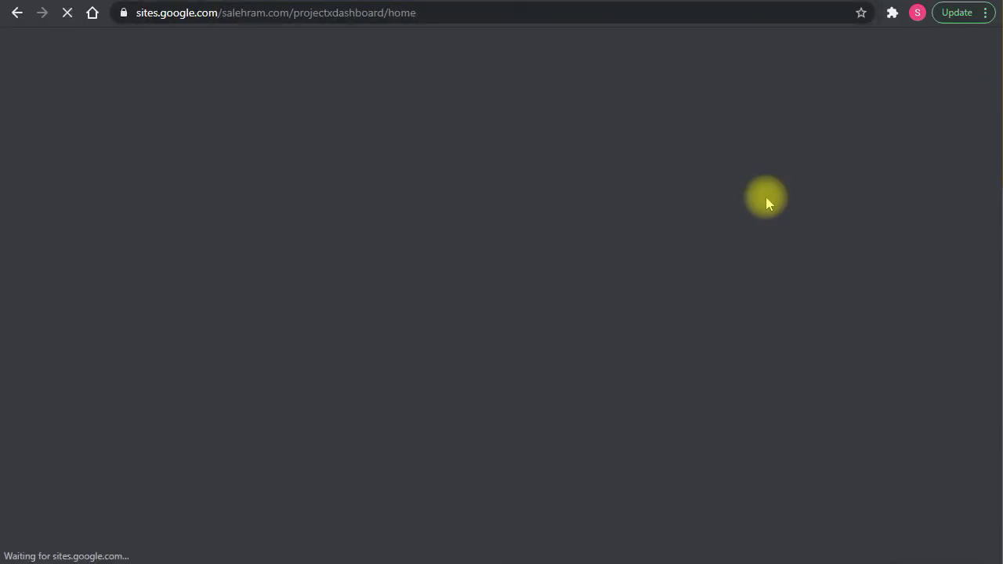
Examine the published Home page's Project Summary and Project Contacts sections
{"action": "scroll", "coordinate": [712, 169], "scroll_direction": "down", "scroll_amount": 4}
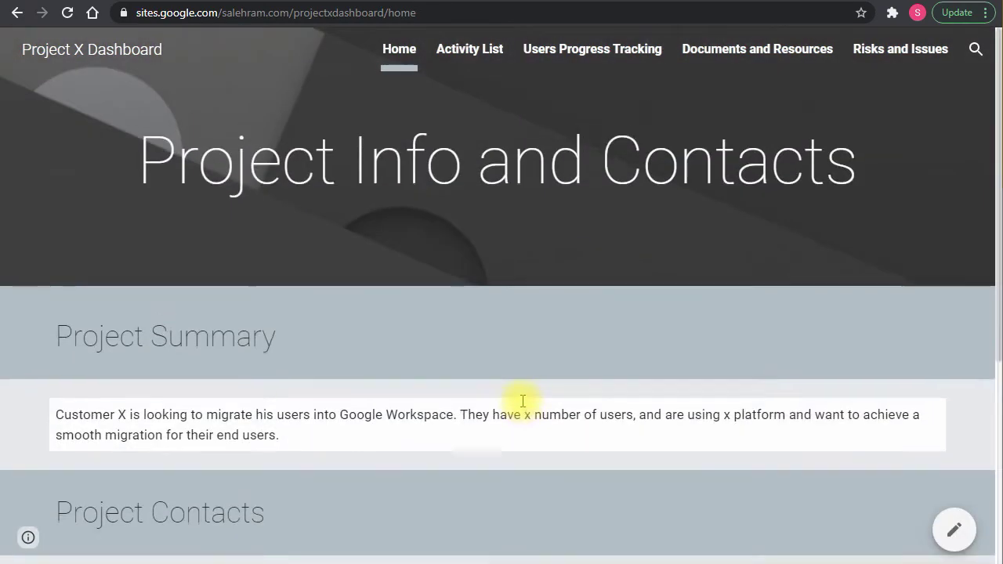
{"action": "scroll", "coordinate": [519, 403], "scroll_direction": "down", "scroll_amount": 4}
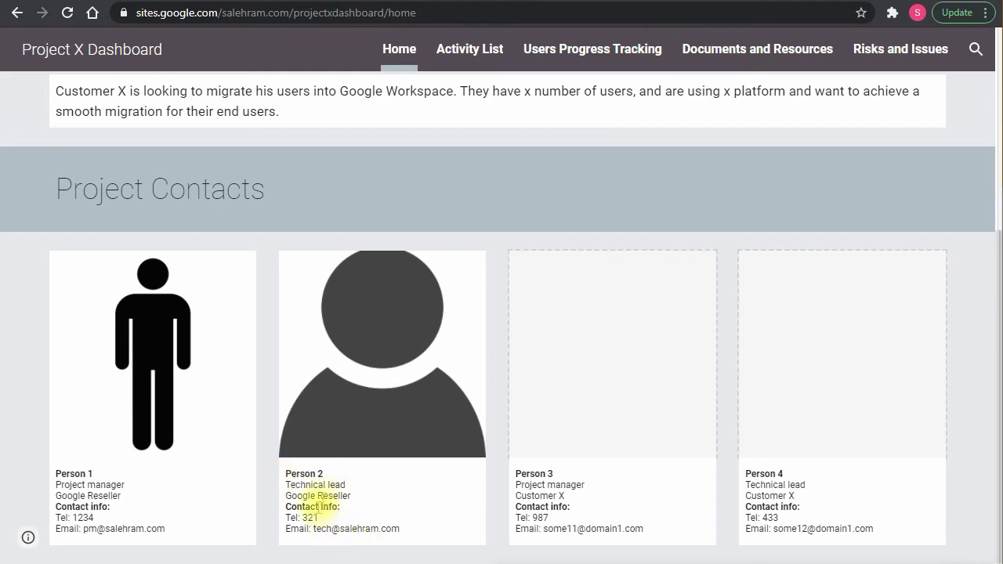
{"action": "scroll", "coordinate": [548, 411], "scroll_direction": "up", "scroll_amount": 4}
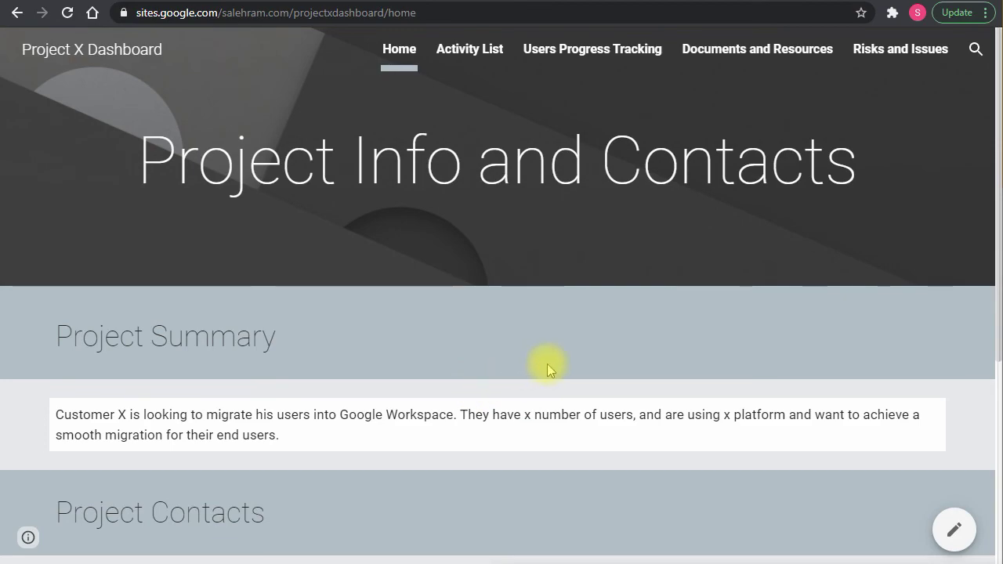
{"action": "scroll", "coordinate": [564, 360], "scroll_direction": "down", "scroll_amount": 3}
{"action": "scroll", "coordinate": [577, 350], "scroll_direction": "down", "scroll_amount": 1}
{"action": "scroll", "coordinate": [438, 368], "scroll_direction": "up", "scroll_amount": 4}
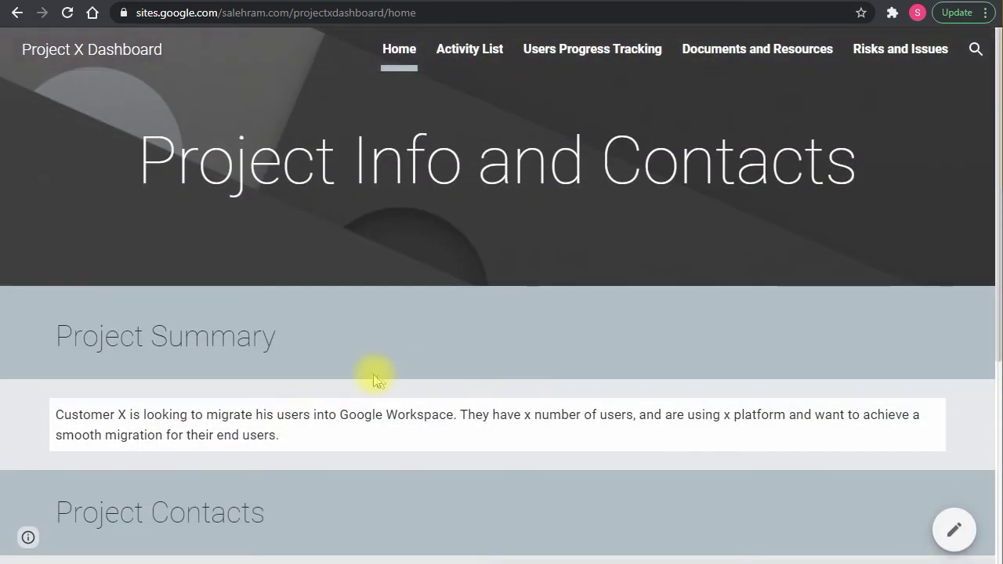
{"action": "scroll", "coordinate": [313, 412], "scroll_direction": "down", "scroll_amount": 4}
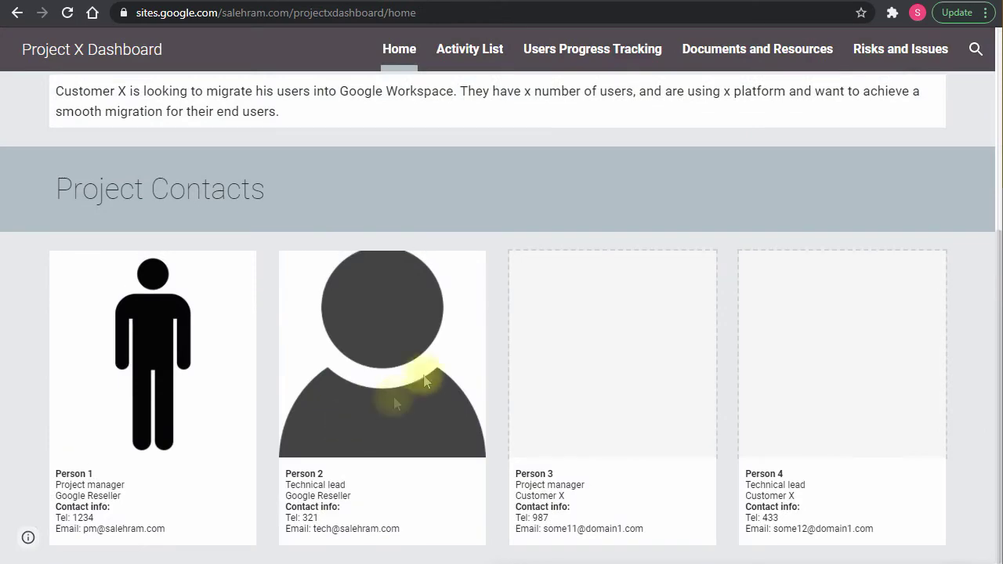
Open the published Activity List page and look through the embedded Task list sheet across its columns
{"action": "left_click", "coordinate": [473, 51]}
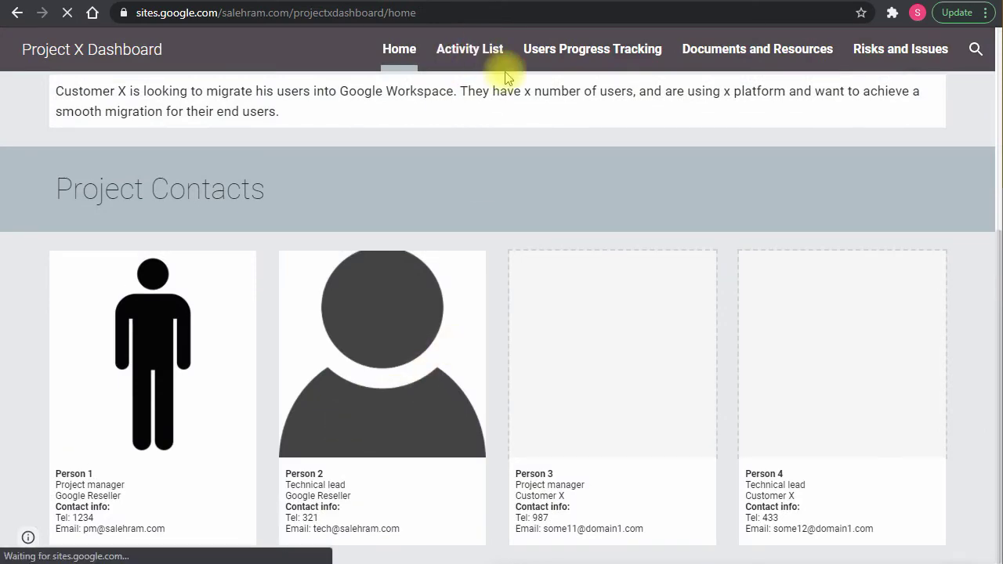
{"action": "scroll", "coordinate": [509, 209], "scroll_direction": "down", "scroll_amount": 2}
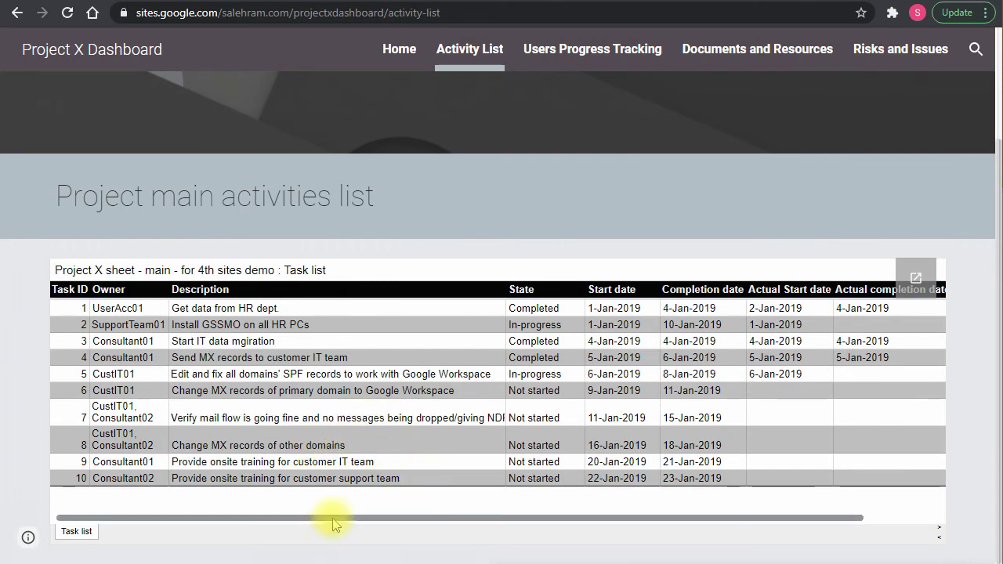
{"action": "left_click_drag", "start_coordinate": [329, 518], "coordinate": [465, 559]}
{"action": "scroll", "coordinate": [465, 496], "scroll_direction": "left", "scroll_amount": 3}
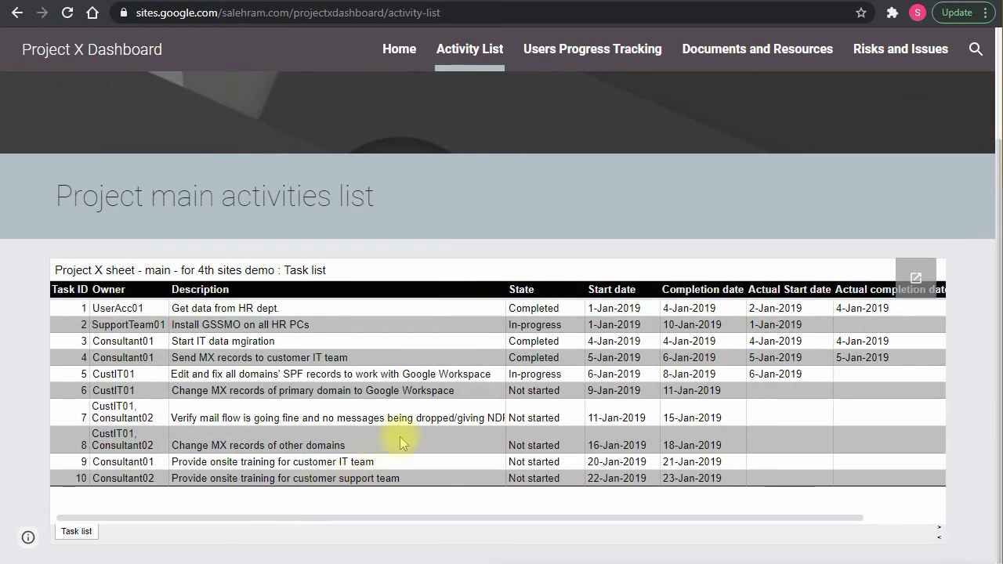
Open the published Users Progress Tracking page and examine its charts and the User migration details table
{"action": "left_click", "coordinate": [568, 59]}
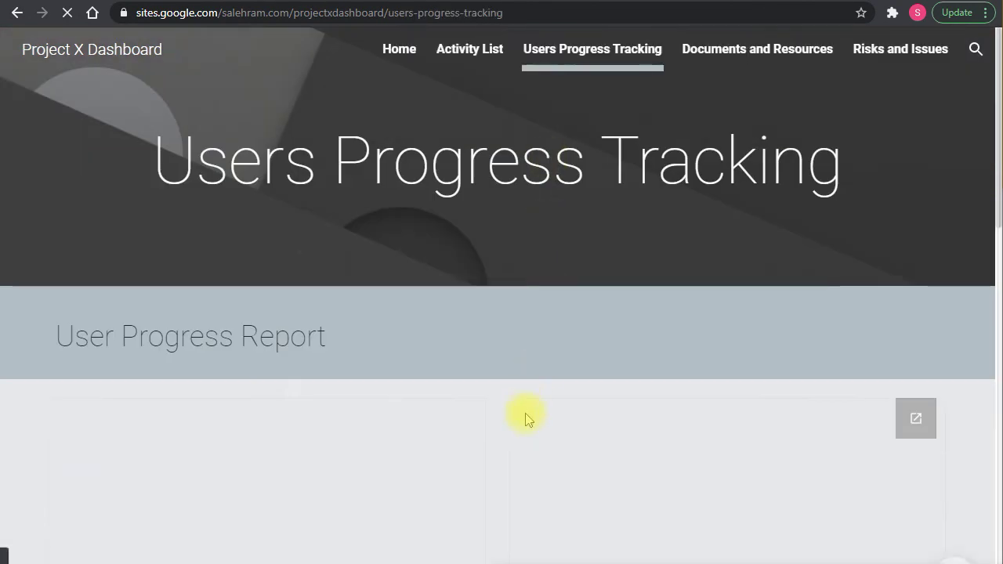
{"action": "scroll", "coordinate": [580, 392], "scroll_direction": "down", "scroll_amount": 3}
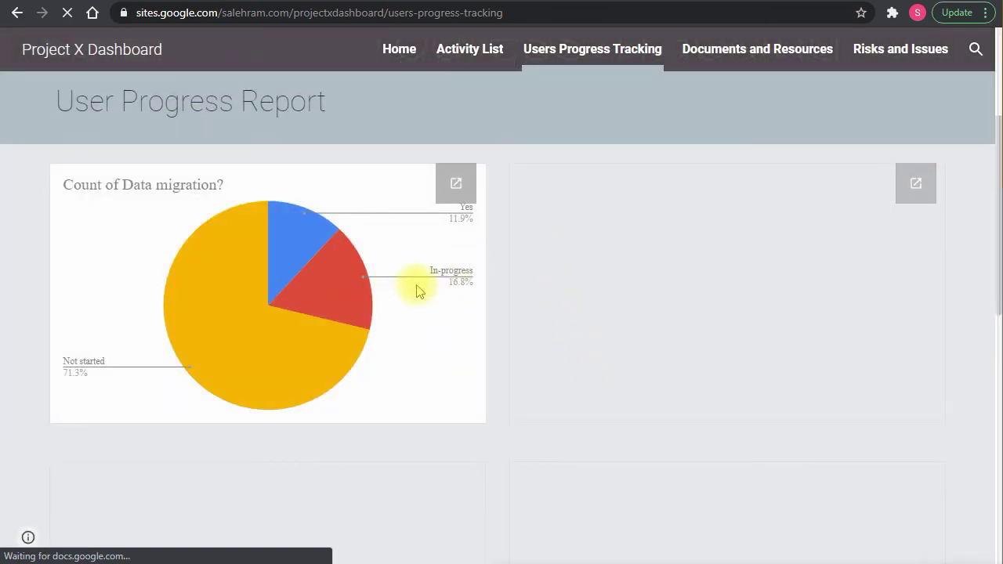
{"action": "scroll", "coordinate": [509, 345], "scroll_direction": "down", "scroll_amount": 8}
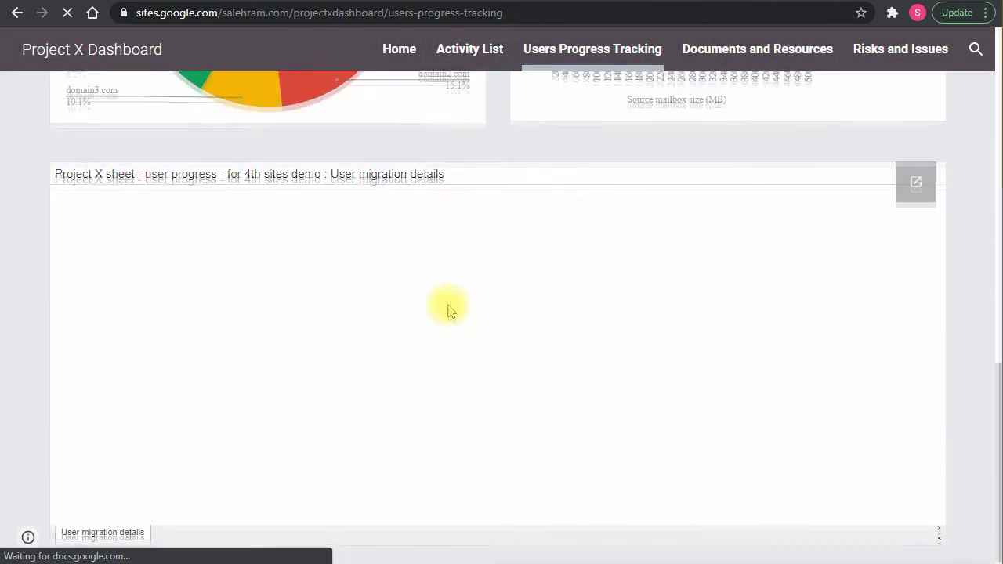
{"action": "scroll", "coordinate": [448, 309], "scroll_direction": "up", "scroll_amount": 6}
{"action": "mouse_move", "coordinate": [294, 388]}
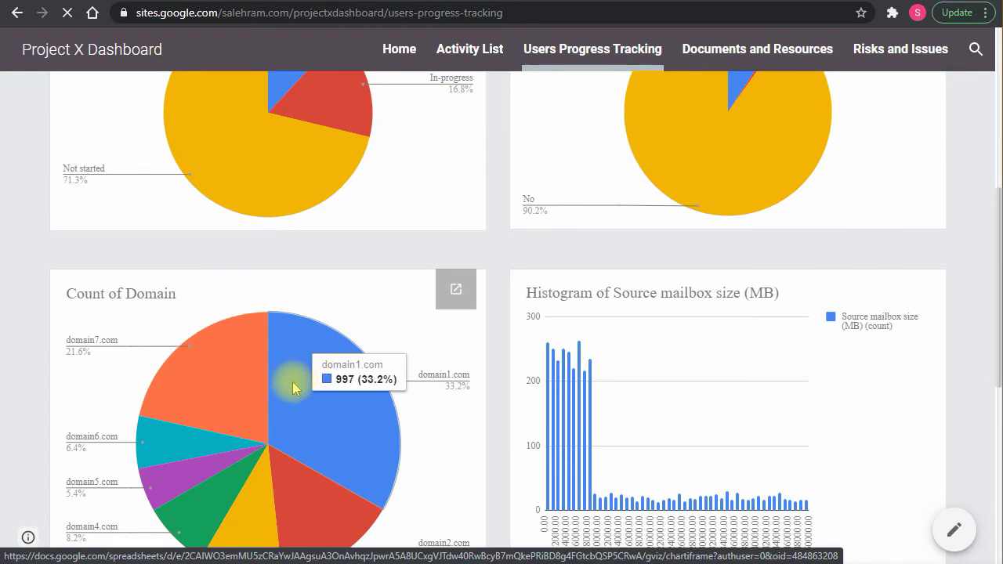
{"action": "scroll", "coordinate": [506, 336], "scroll_direction": "down", "scroll_amount": 5}
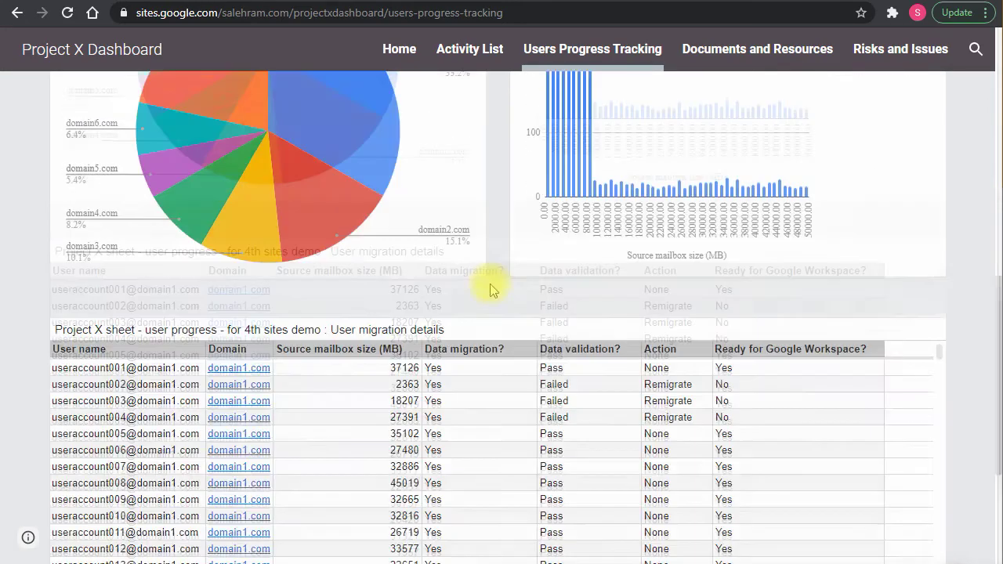
{"action": "scroll", "coordinate": [492, 288], "scroll_direction": "down", "scroll_amount": 3}
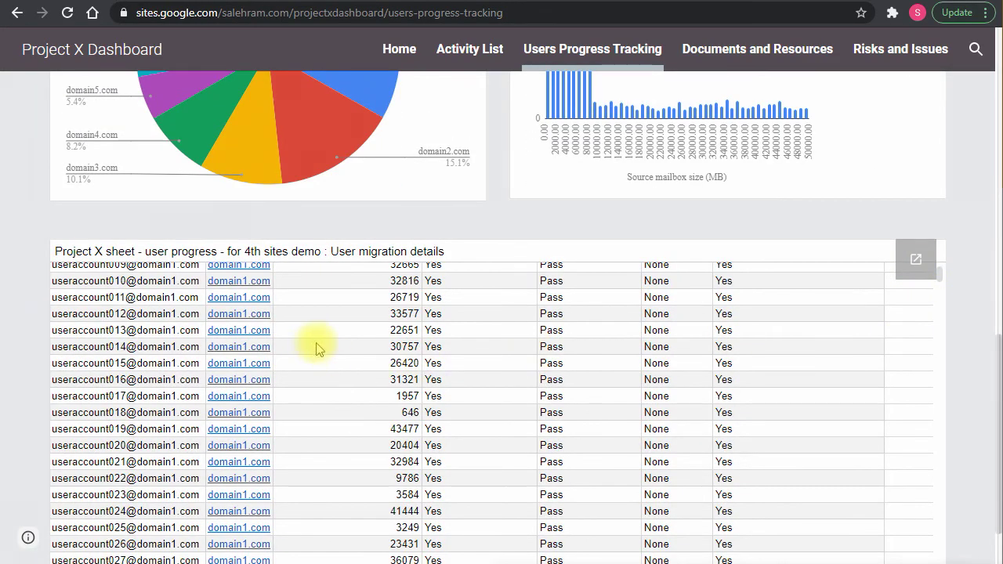
Open the published Documents and Resources page and look through the embedded folder of project files
{"action": "scroll", "coordinate": [251, 347], "scroll_direction": "down", "scroll_amount": 5}
{"action": "scroll", "coordinate": [187, 347], "scroll_direction": "down", "scroll_amount": 5}
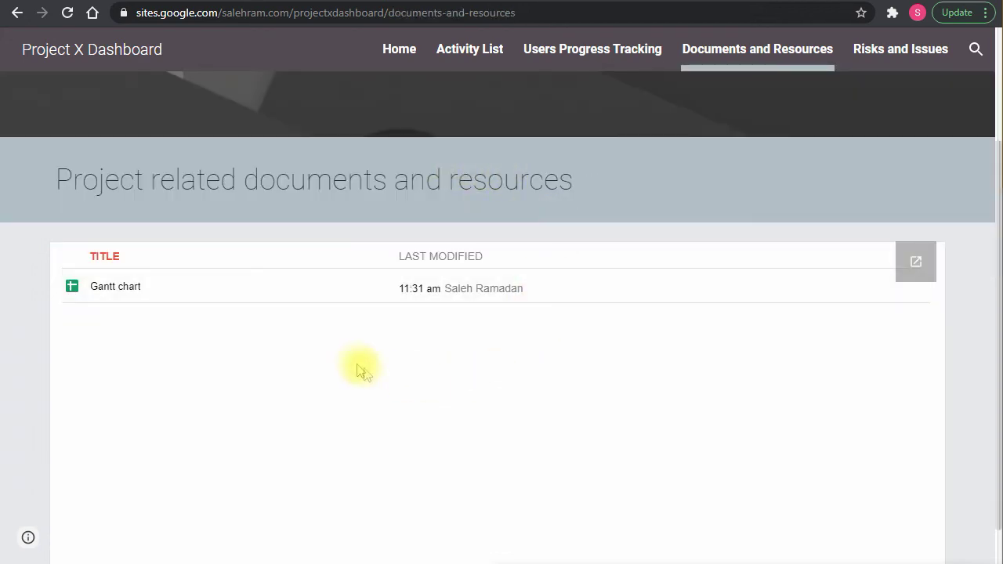
{"action": "scroll", "coordinate": [259, 329], "scroll_direction": "down", "scroll_amount": 1}
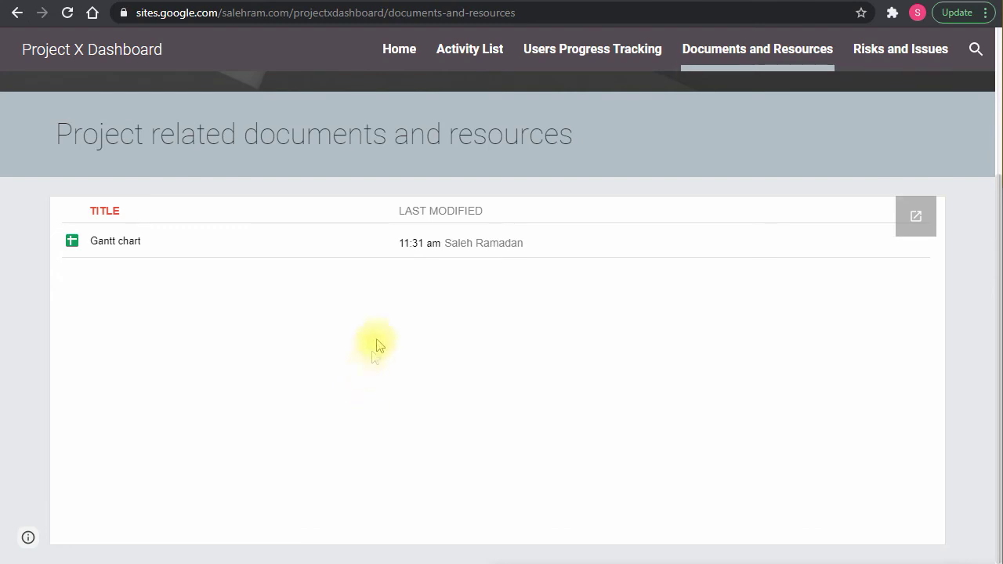
Open the published Risks and Issues page and look through the rows and columns of the embedded tracking sheet
{"action": "left_click", "coordinate": [888, 61]}
{"action": "scroll", "coordinate": [470, 337], "scroll_direction": "down", "scroll_amount": 3}
{"action": "scroll", "coordinate": [327, 264], "scroll_direction": "down", "scroll_amount": 5}
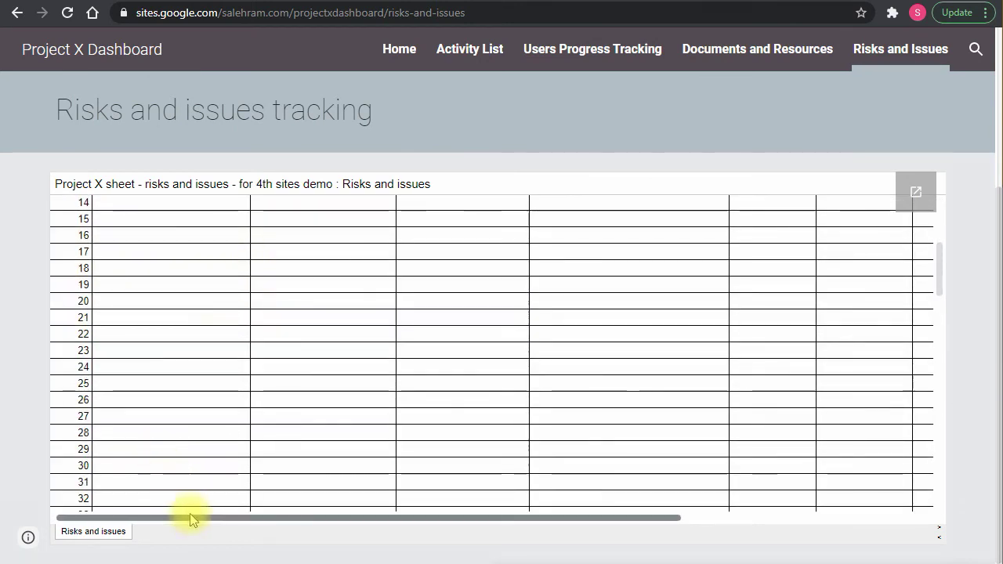
{"action": "left_click_drag", "start_coordinate": [157, 518], "coordinate": [134, 513]}
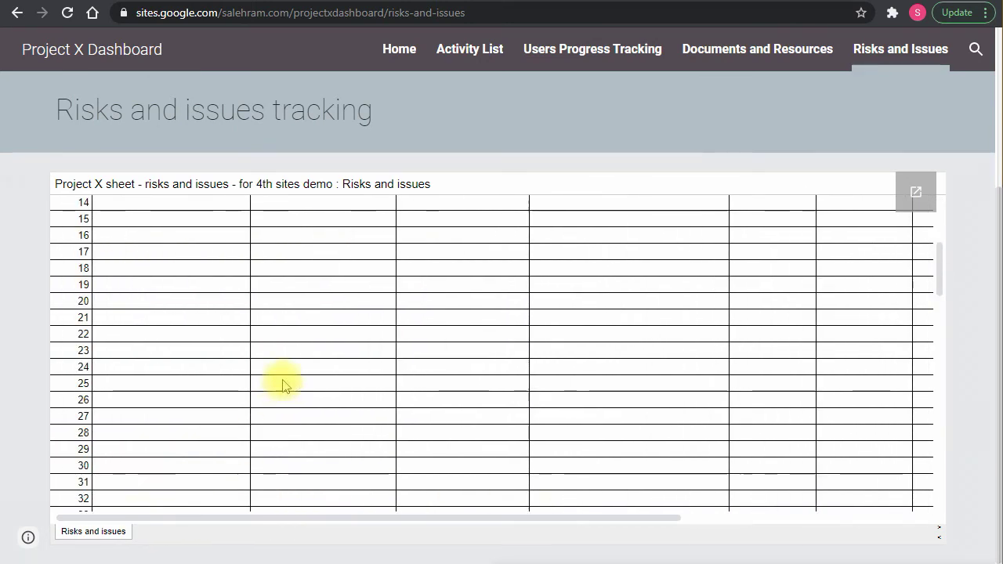
{"action": "scroll", "coordinate": [279, 380], "scroll_direction": "up", "scroll_amount": 5}
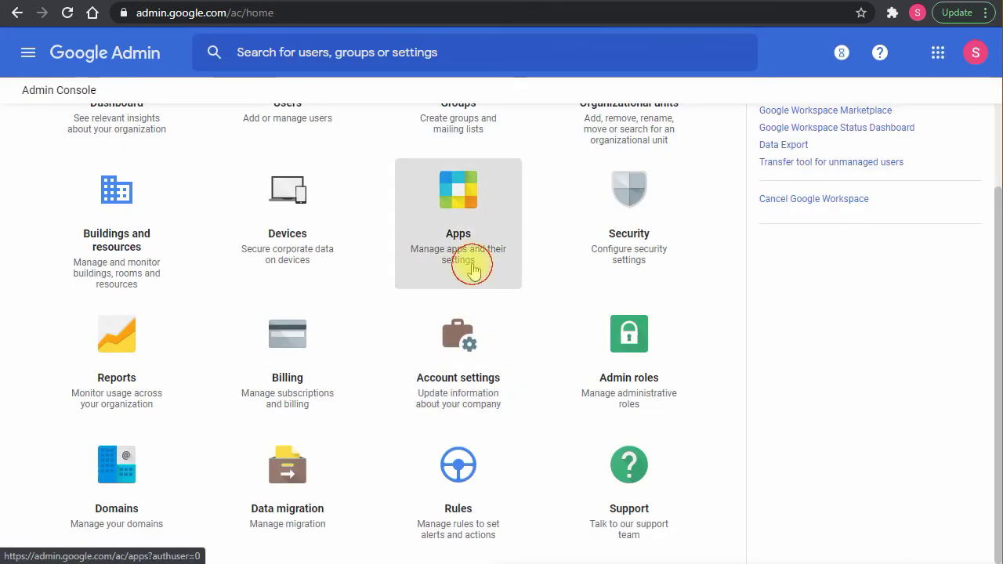
In the Google Admin console, open the settings for the Sites service among the Google Workspace core apps
{"action": "left_click", "coordinate": [471, 266]}
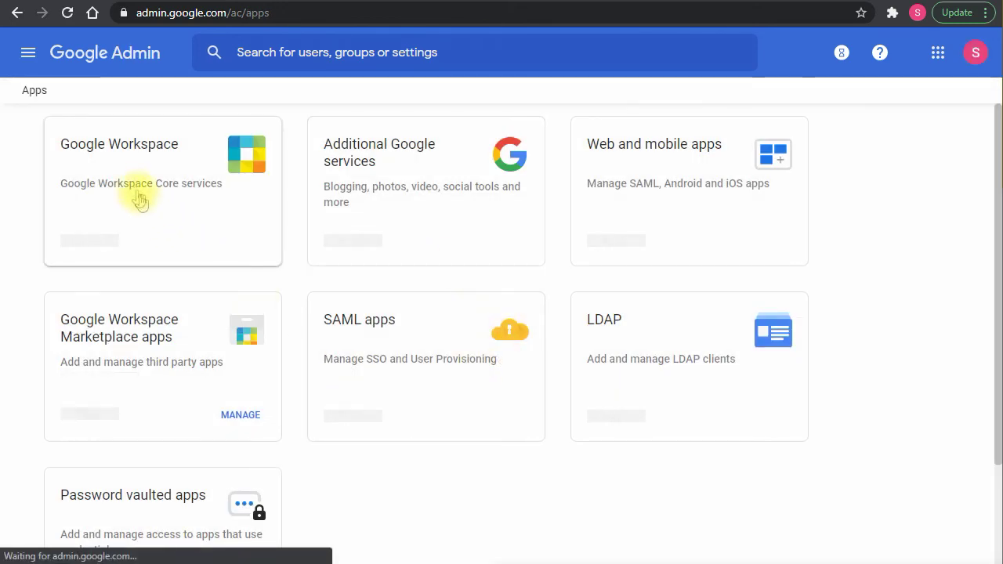
{"action": "left_click", "coordinate": [139, 201]}
{"action": "scroll", "coordinate": [479, 376], "scroll_direction": "down", "scroll_amount": 3}
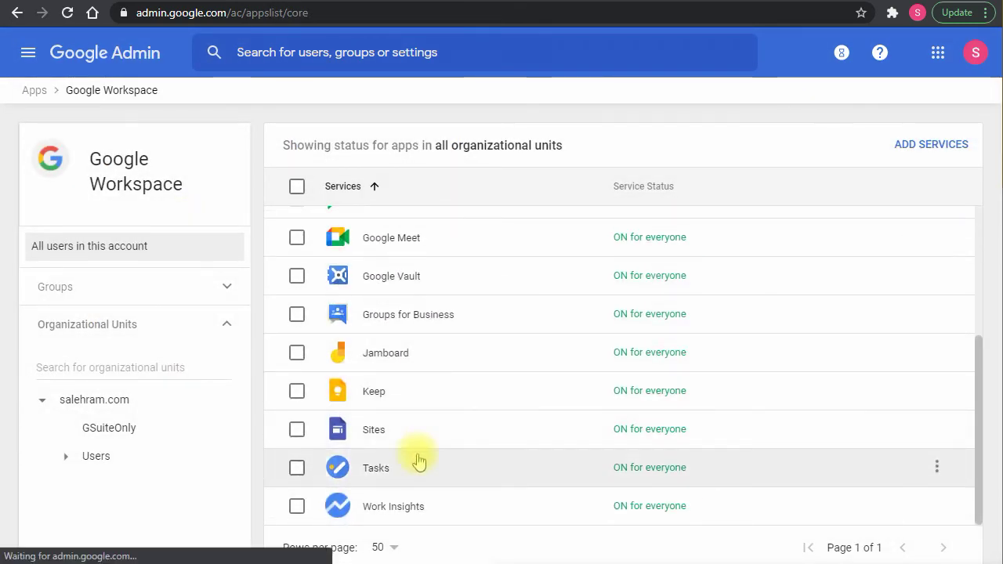
{"action": "left_click", "coordinate": [414, 437]}
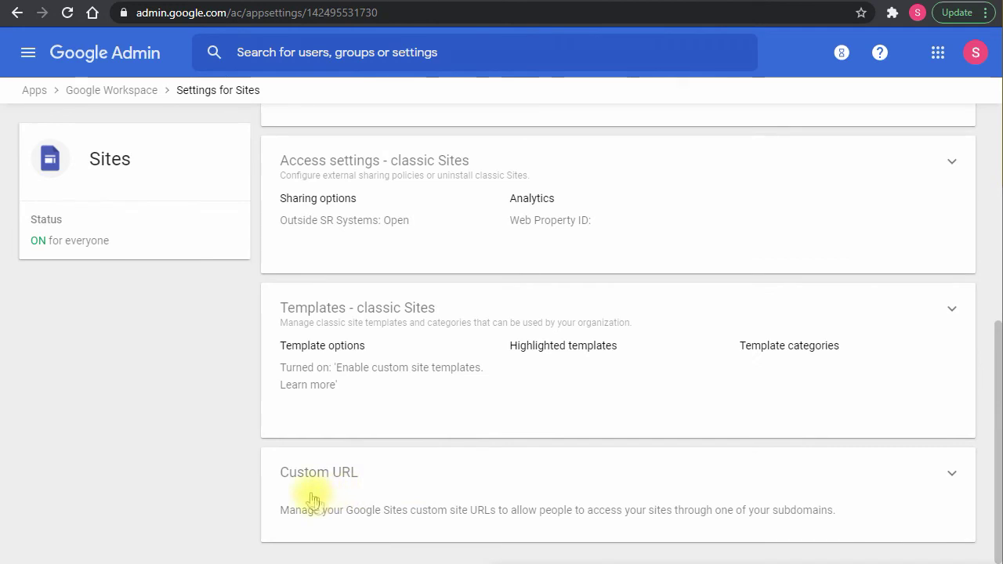